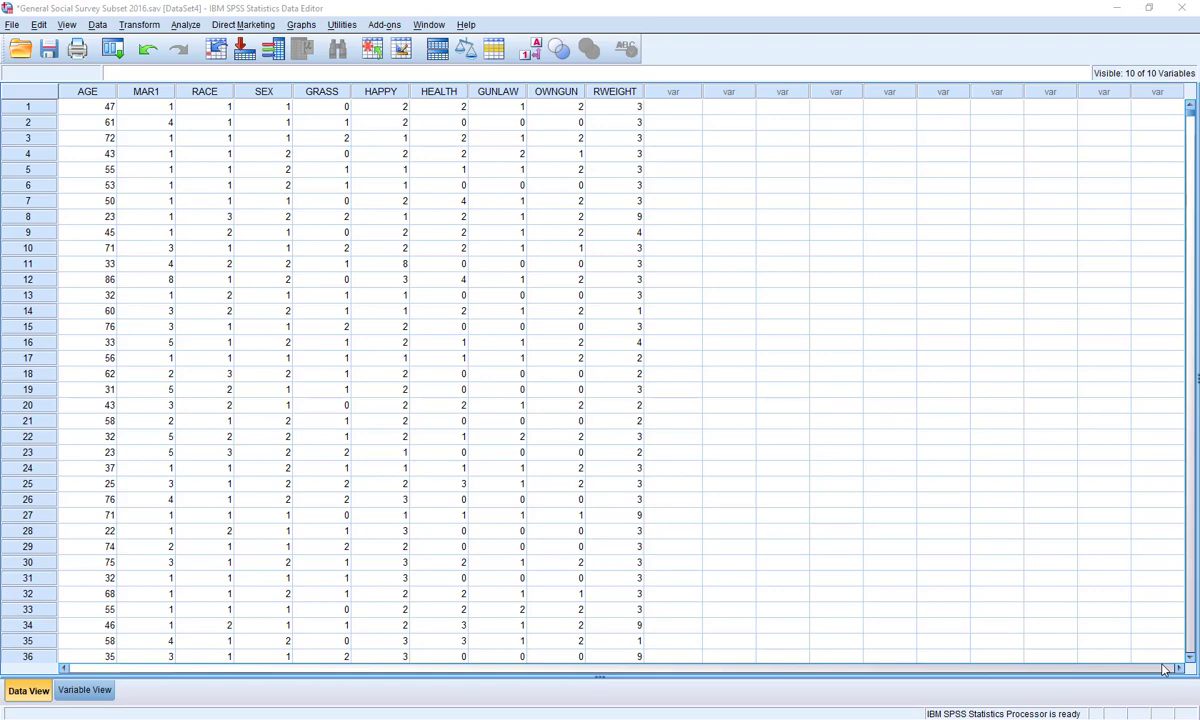
left_click(133, 27)
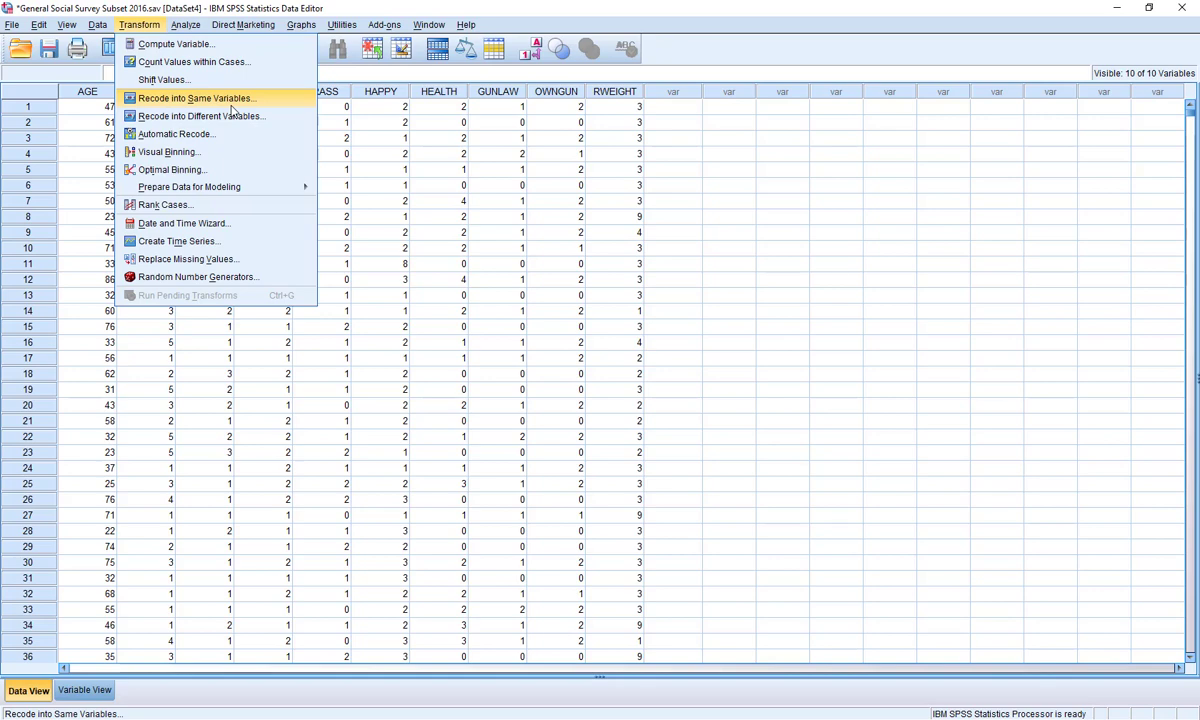
left_click(416, 12)
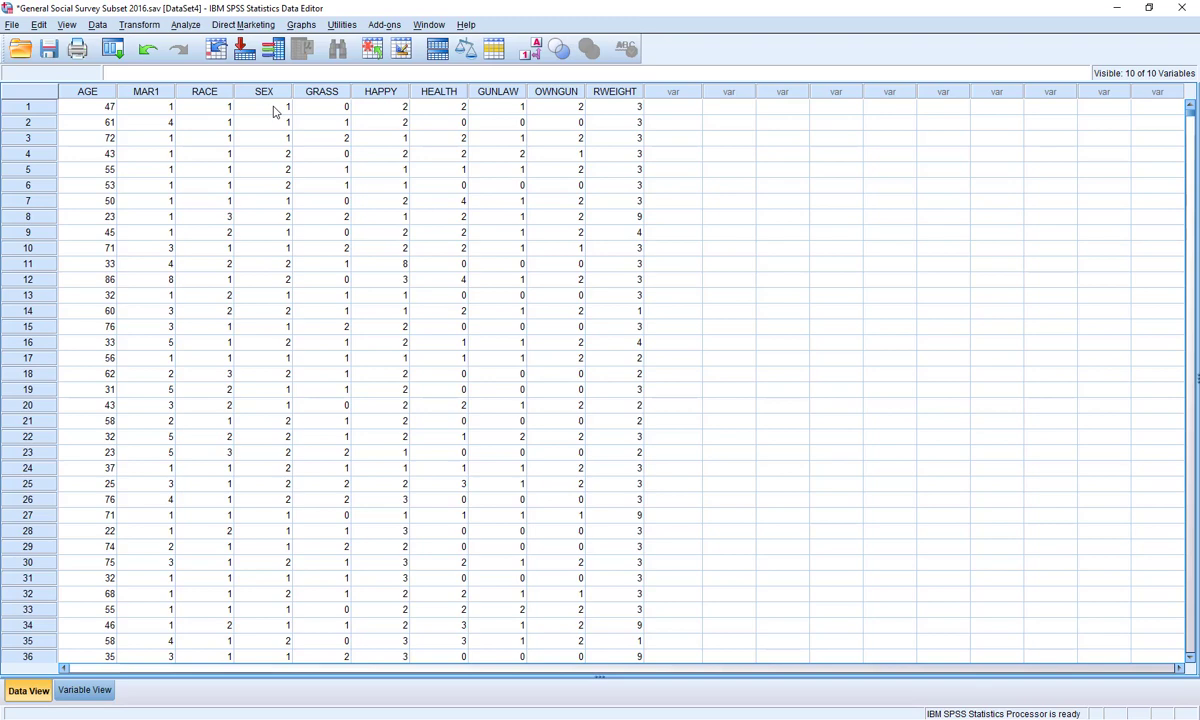
Step: Run a Frequencies analysis on the Race of respondent (RACE) variable with its frequency table displayed
left_click(211, 92)
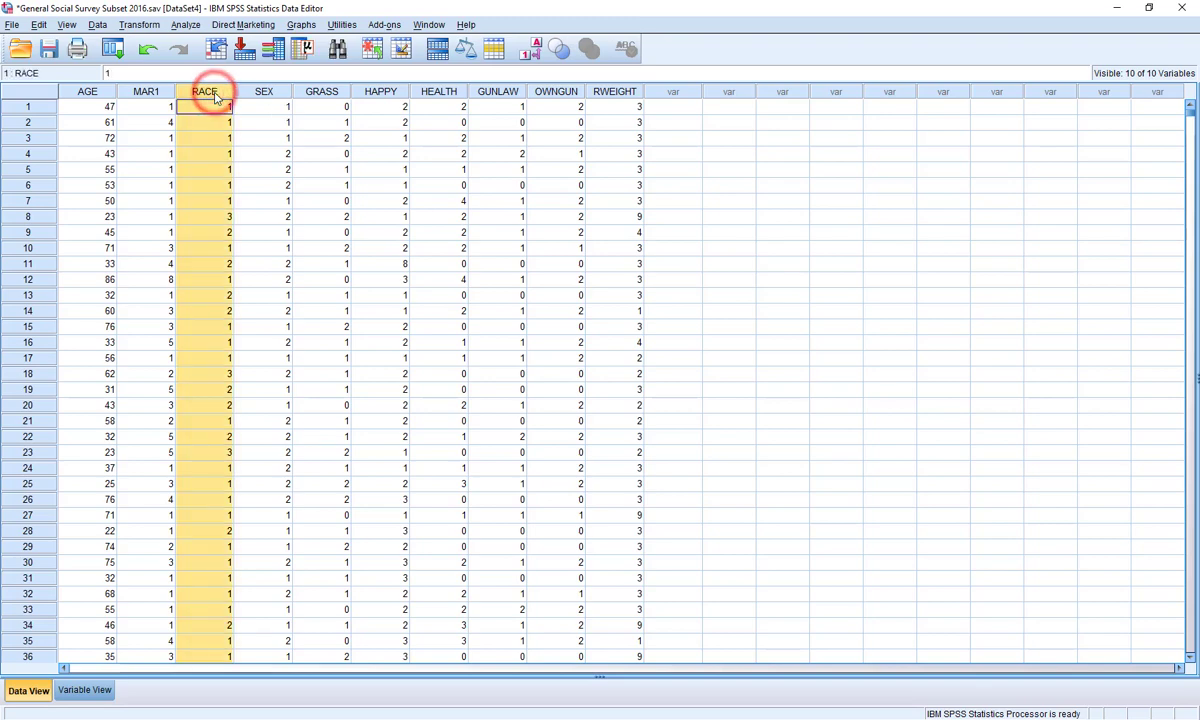
left_click(187, 25)
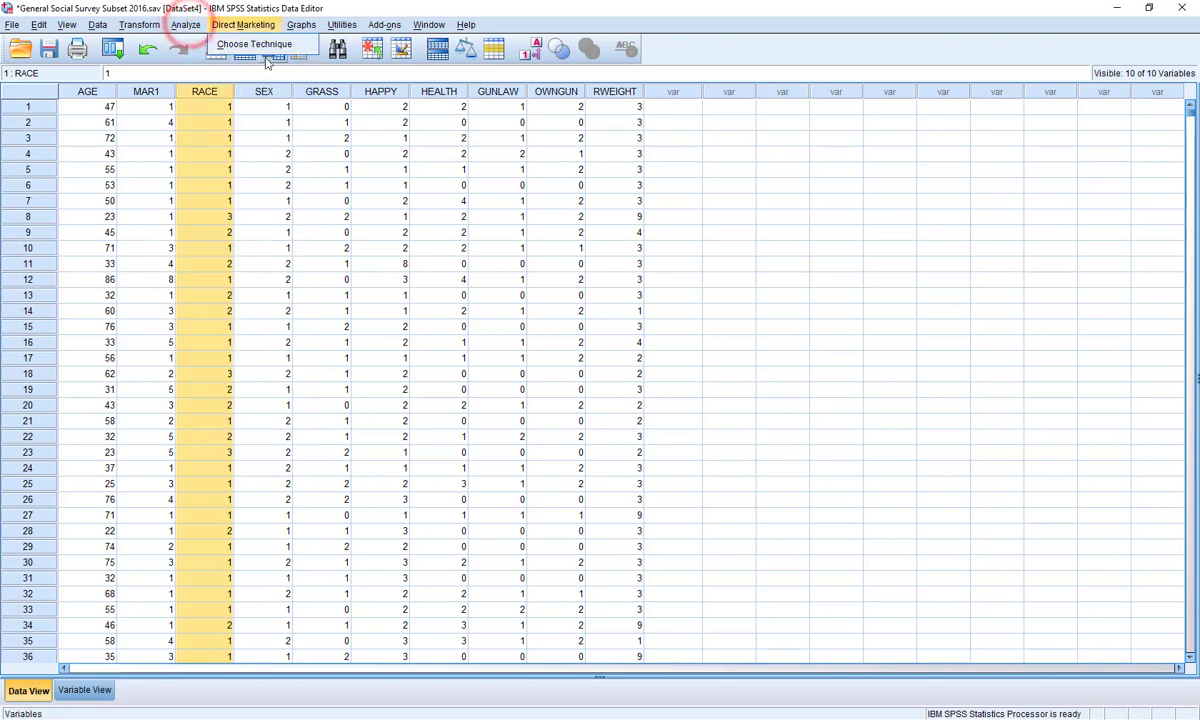
mouse_move(186, 58)
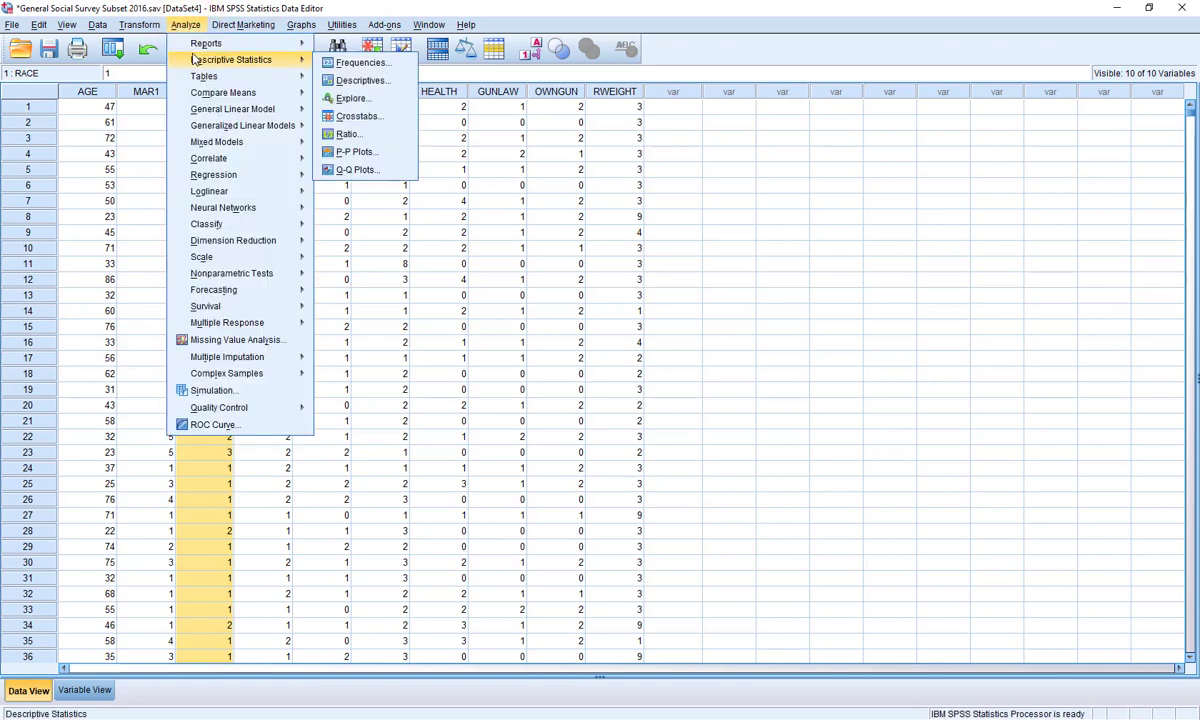
left_click(352, 63)
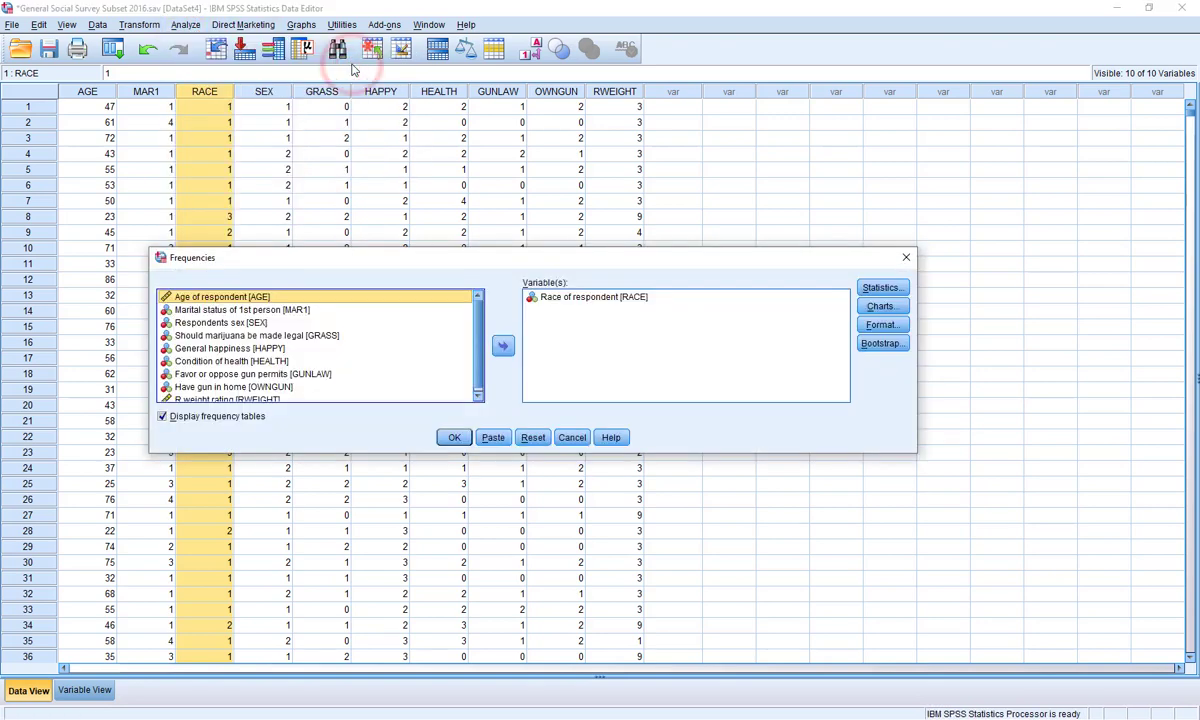
left_click(579, 296)
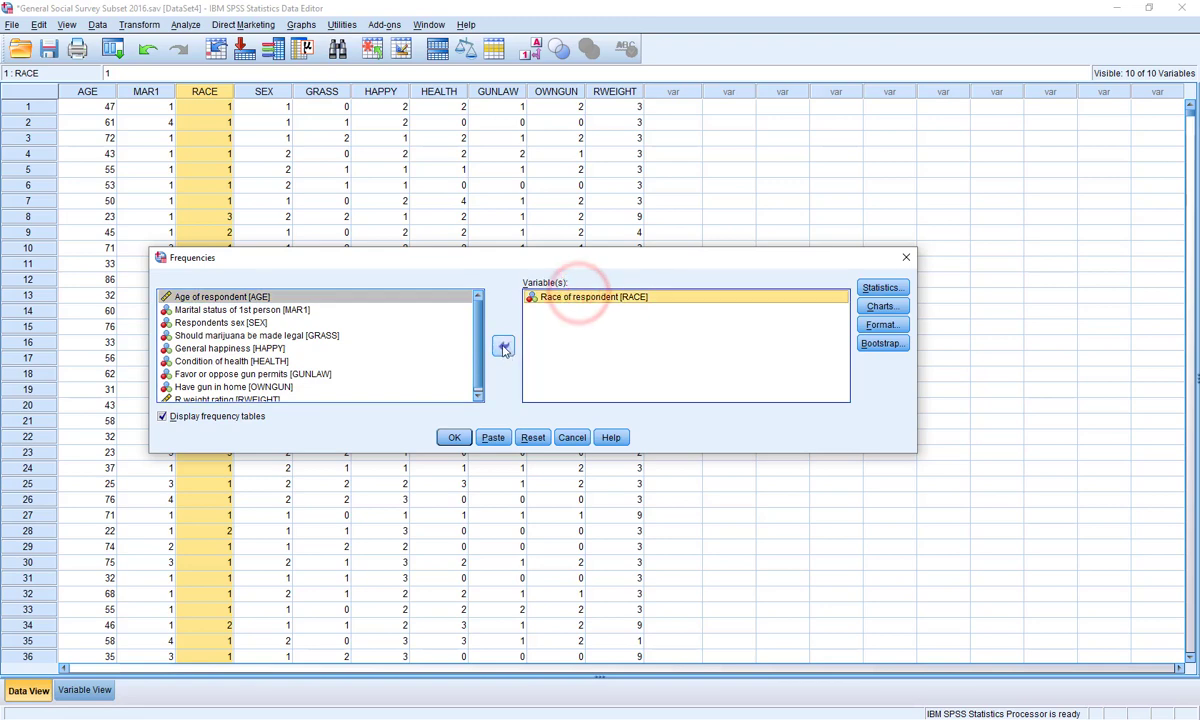
left_click(502, 345)
left_click(502, 345)
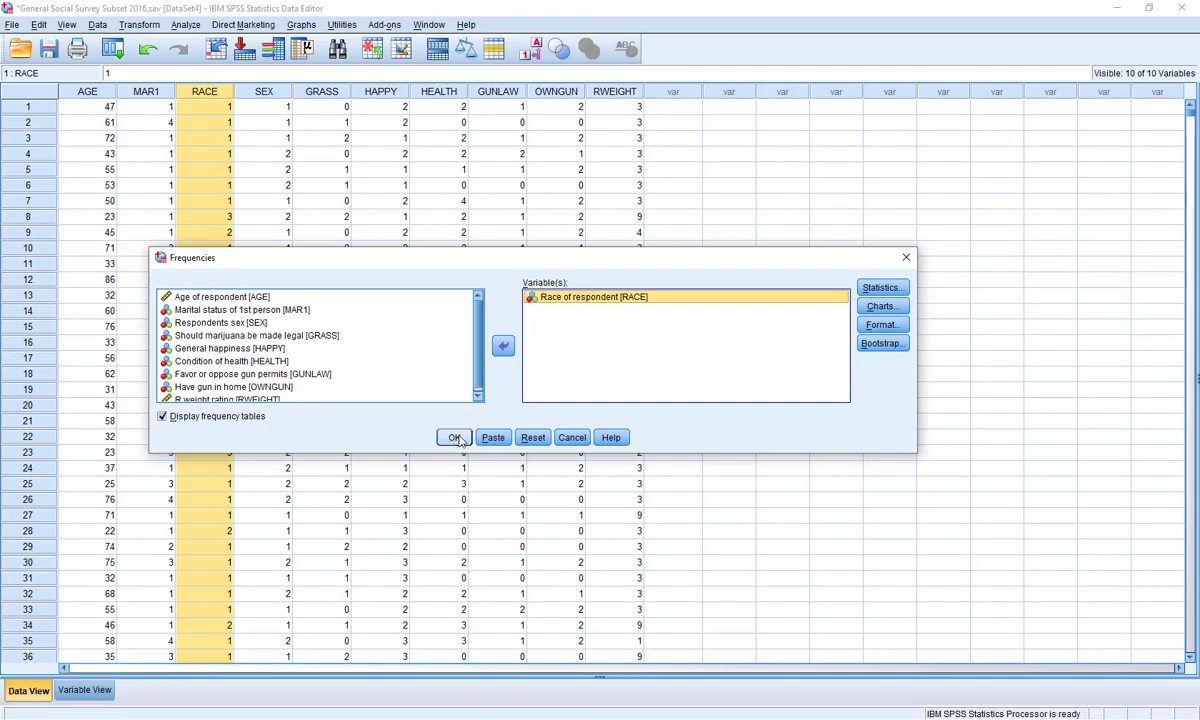
left_click(455, 439)
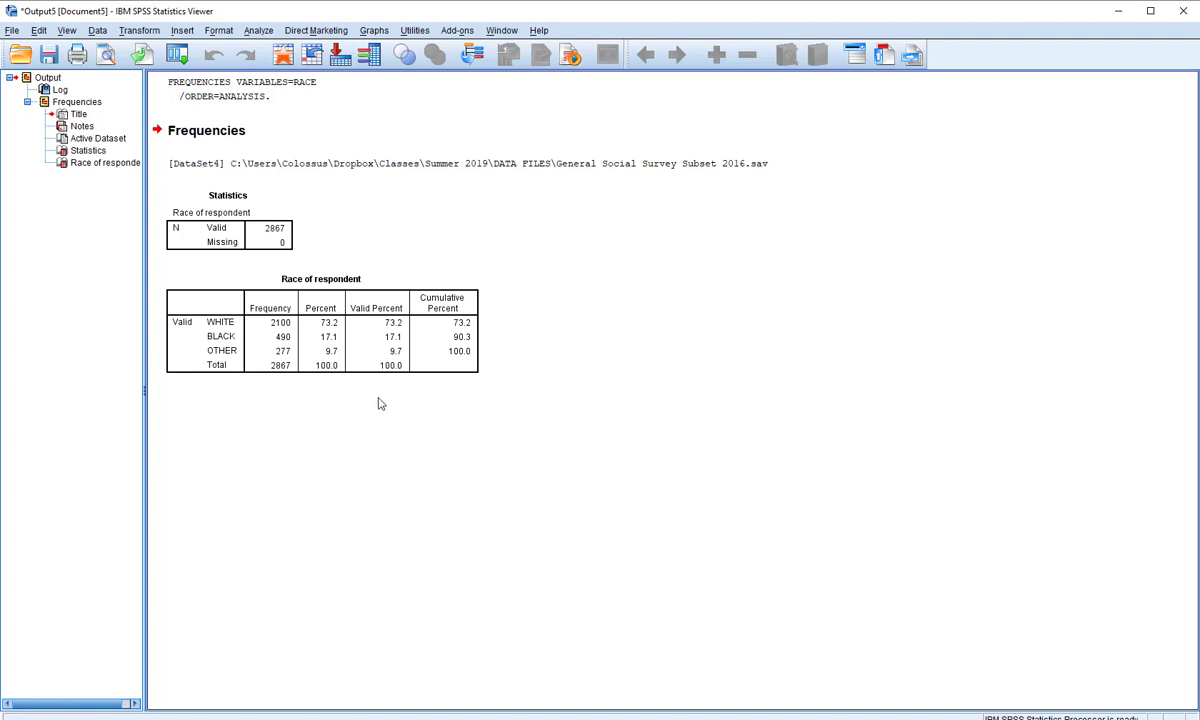
Step: Examine the Race of respondent frequency table in the output, and return to the data editor
left_click(222, 318)
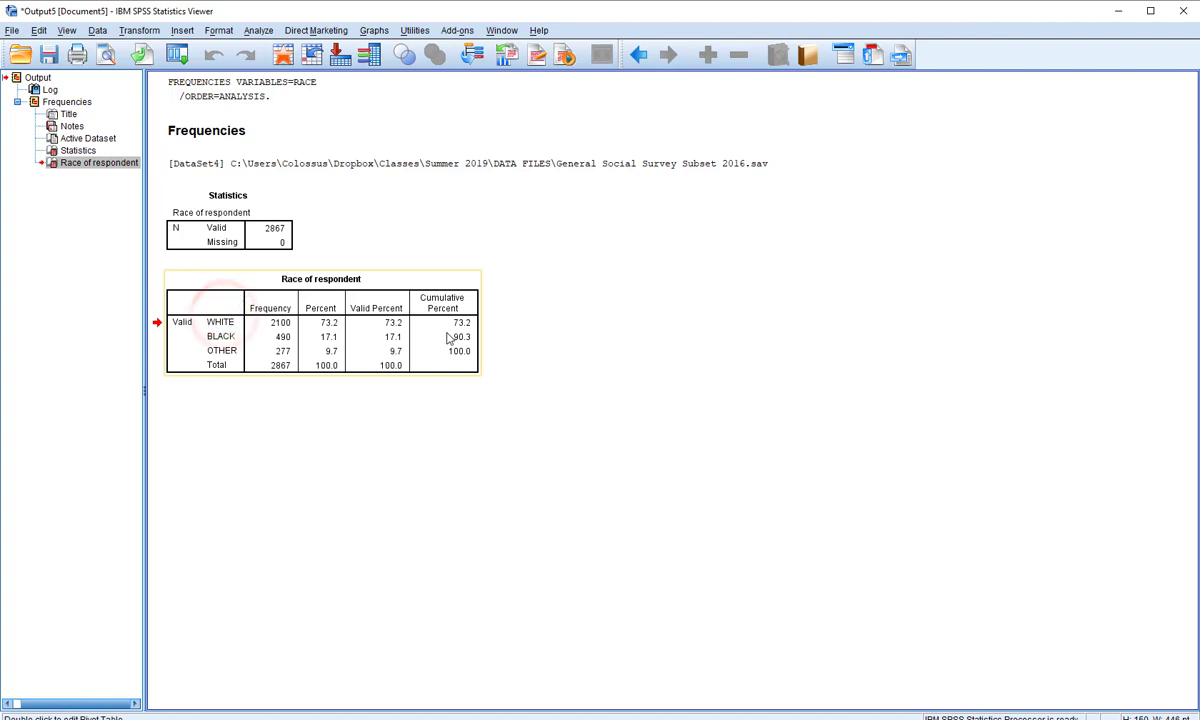
left_click(249, 333)
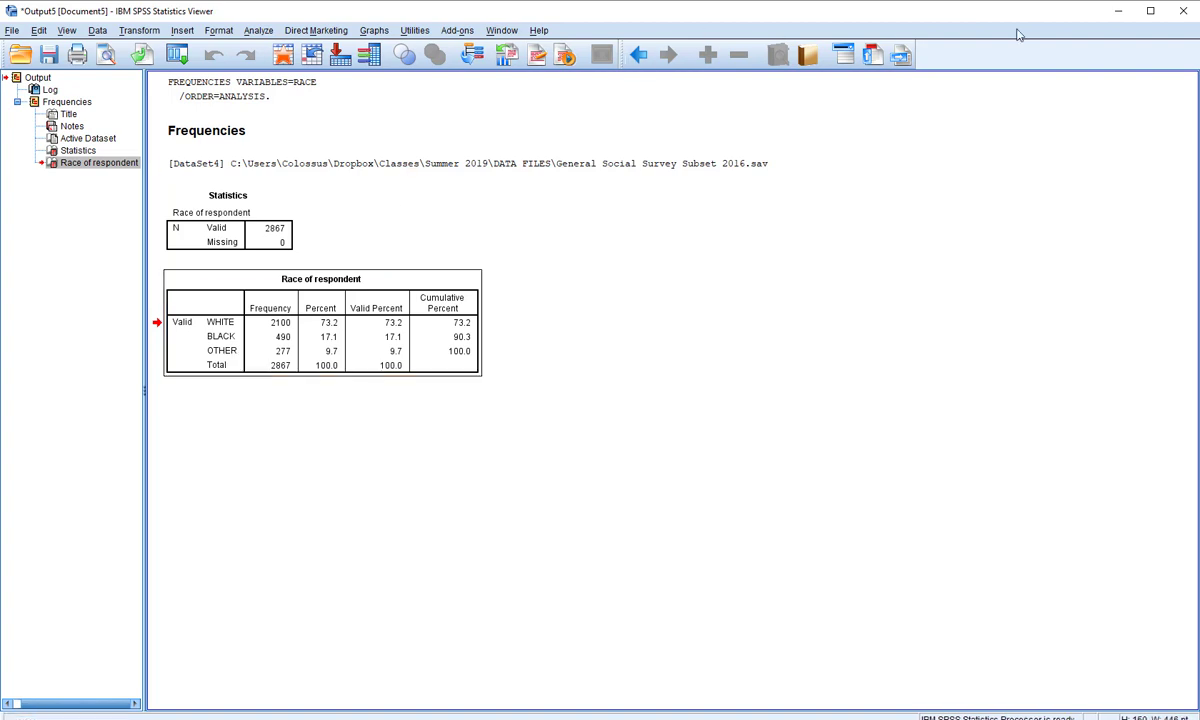
left_click(1124, 11)
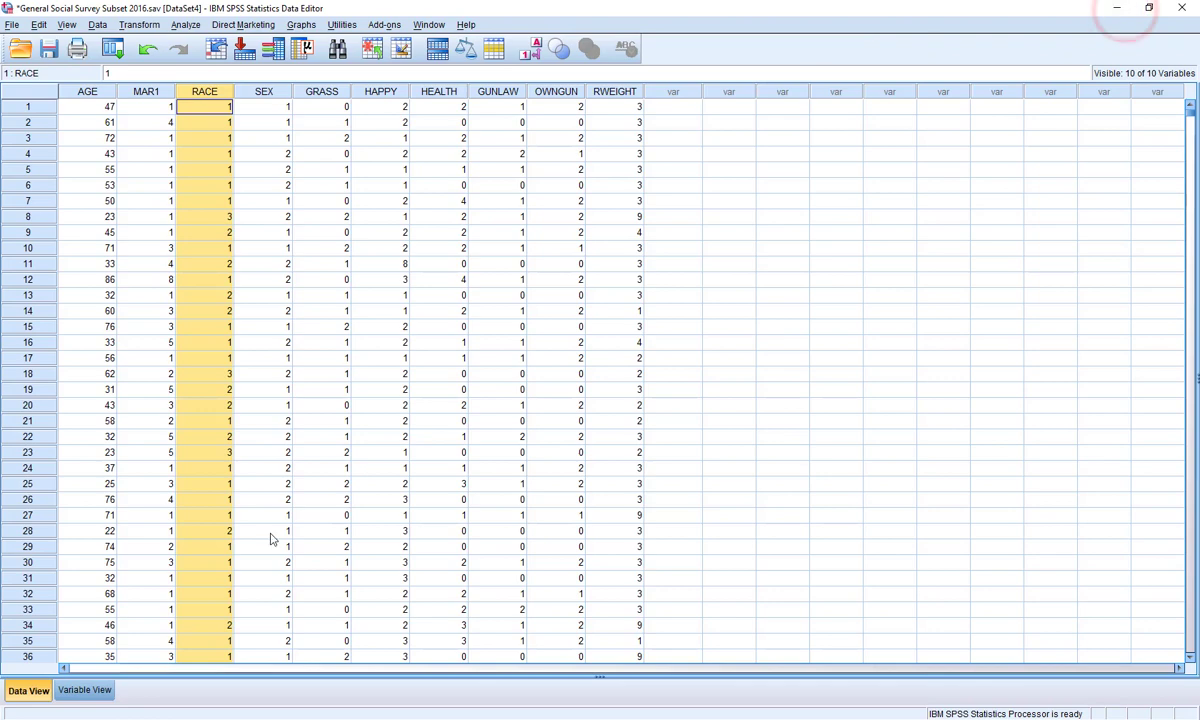
Step: Review the value labels defined for the RACE variable, leaving them unedited
left_click(86, 691)
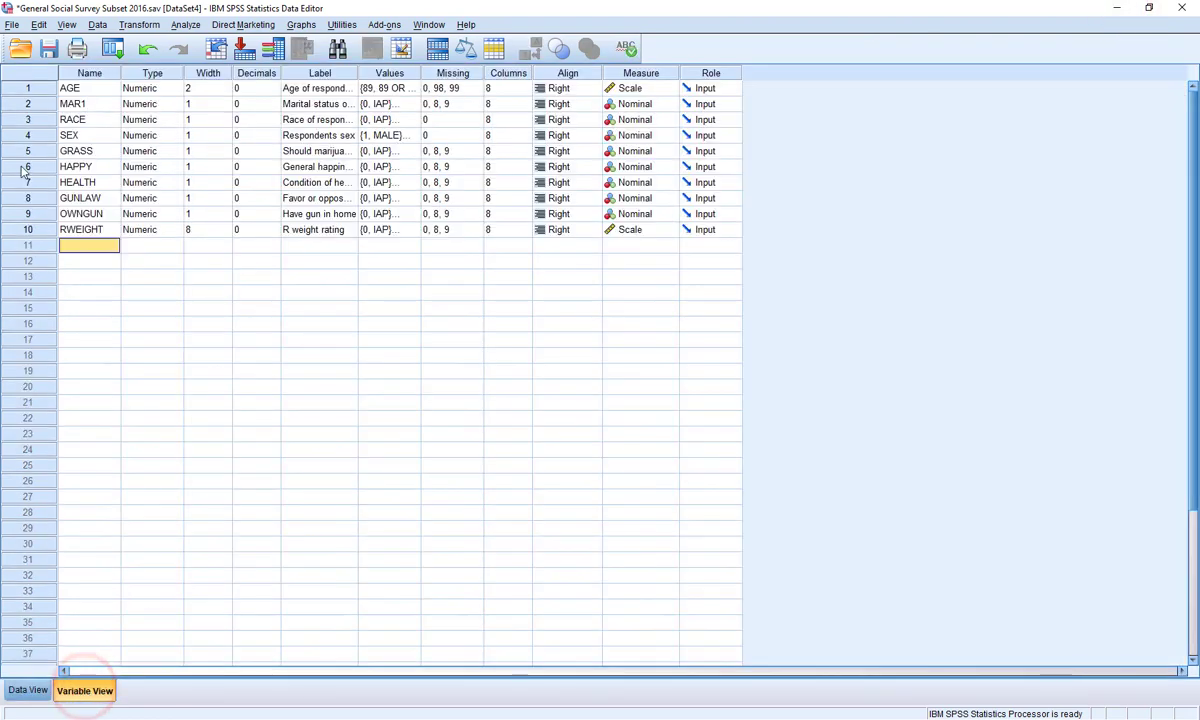
double_click(414, 120)
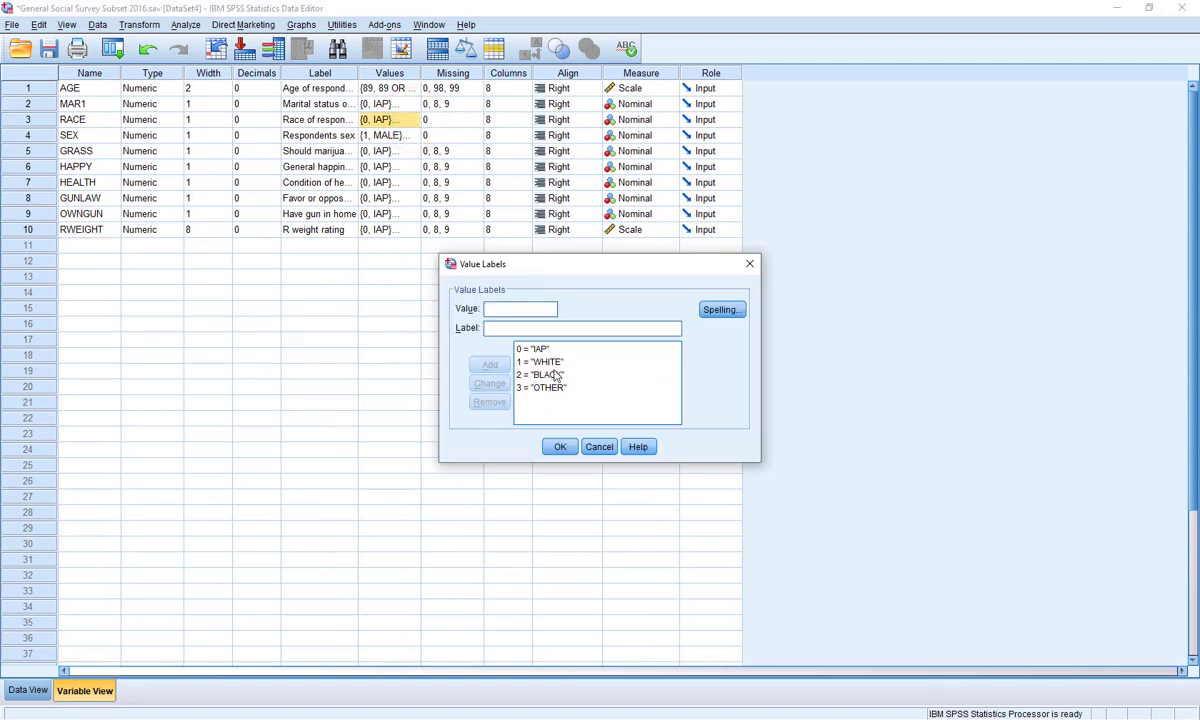
left_click(597, 446)
left_click(139, 26)
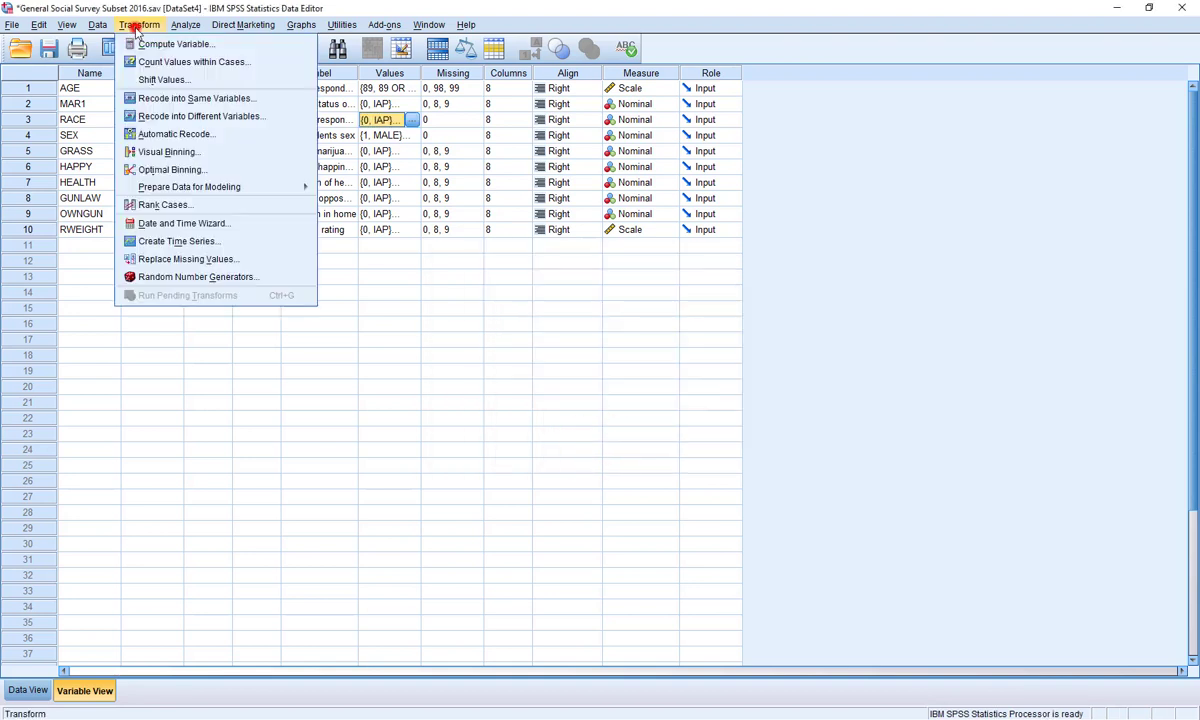
left_click(205, 116)
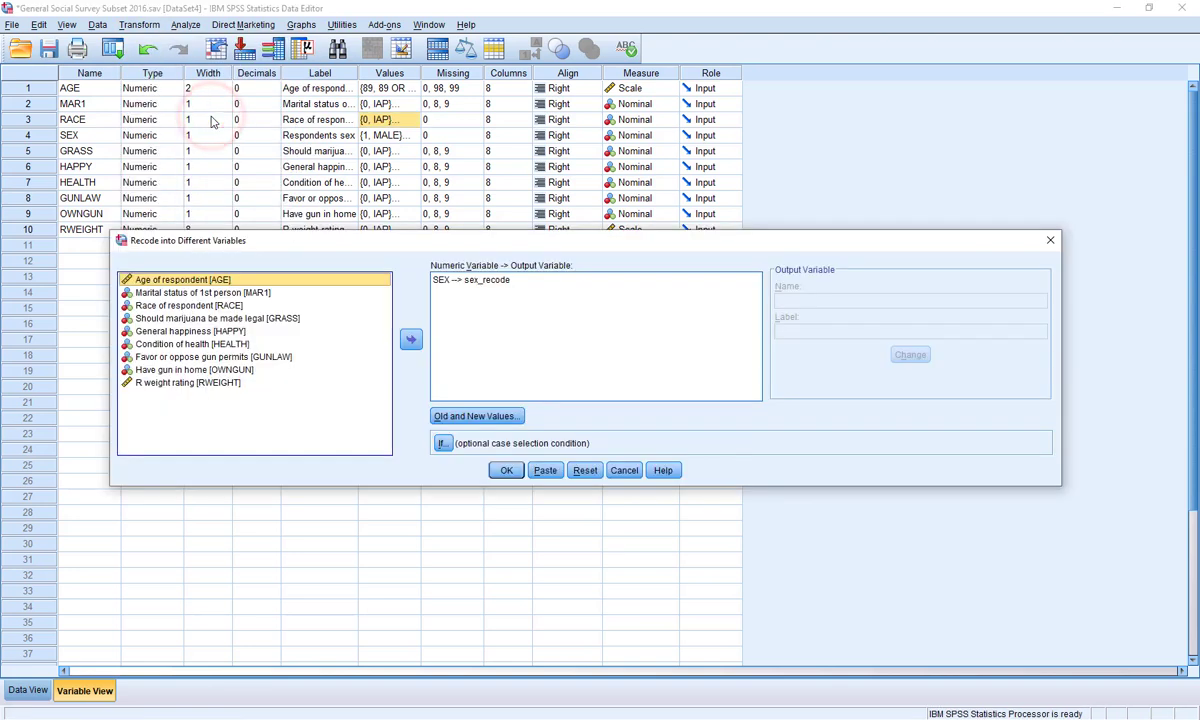
left_click(623, 470)
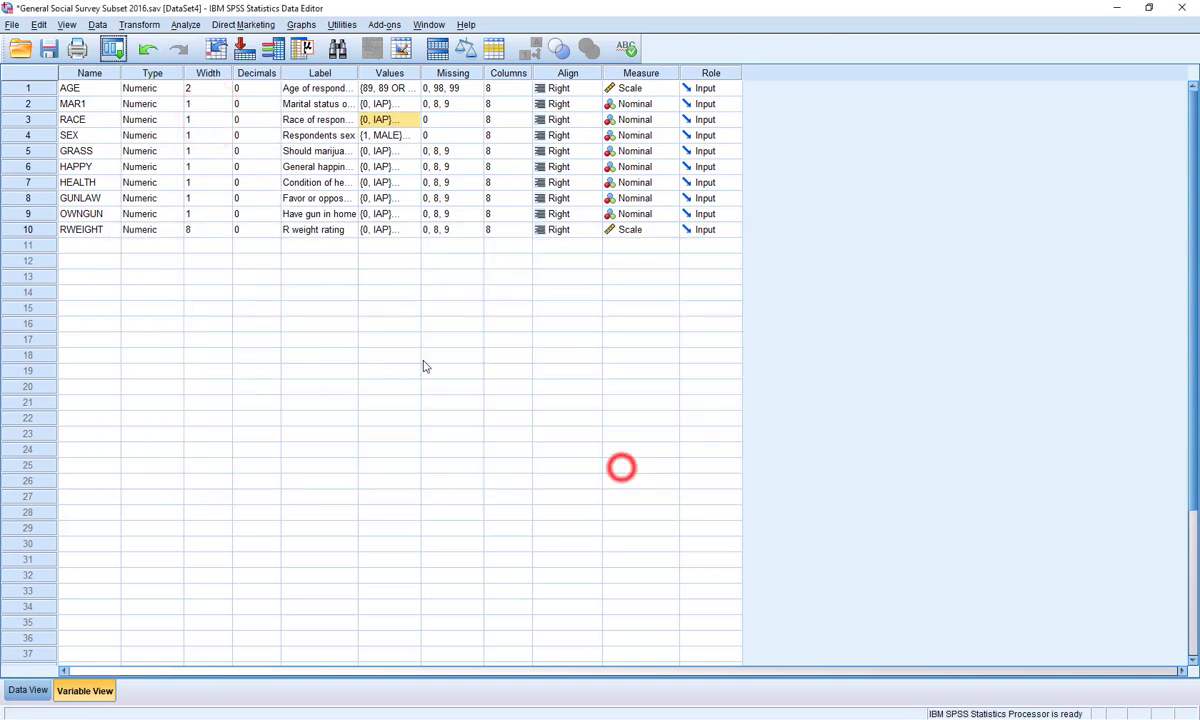
Step: Start a recode into different variables, clear its previous setup, and add Race of respondent (RACE) as the input variable
left_click(138, 24)
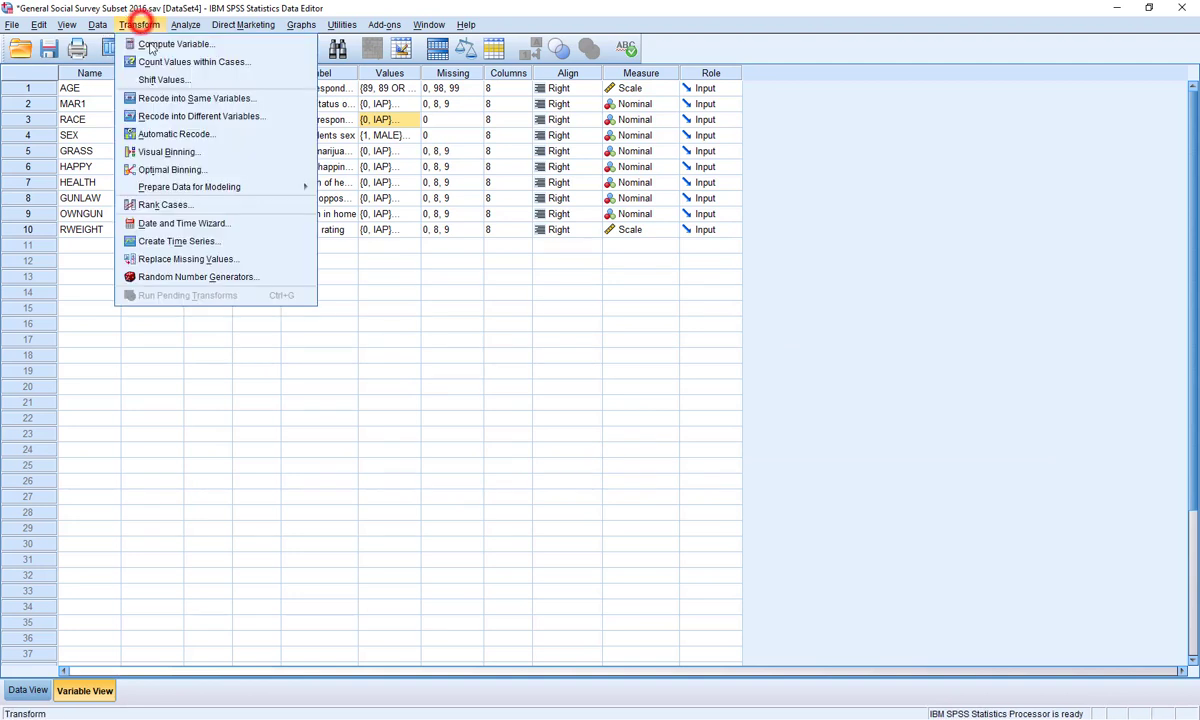
left_click(237, 117)
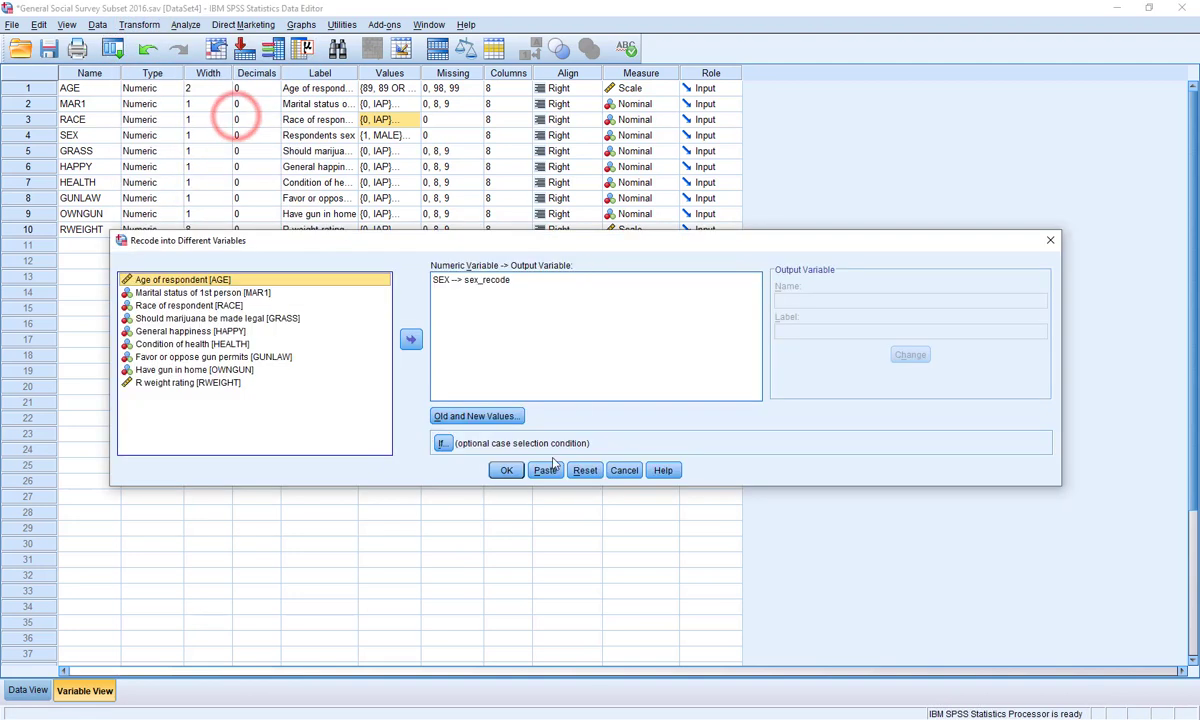
left_click(585, 470)
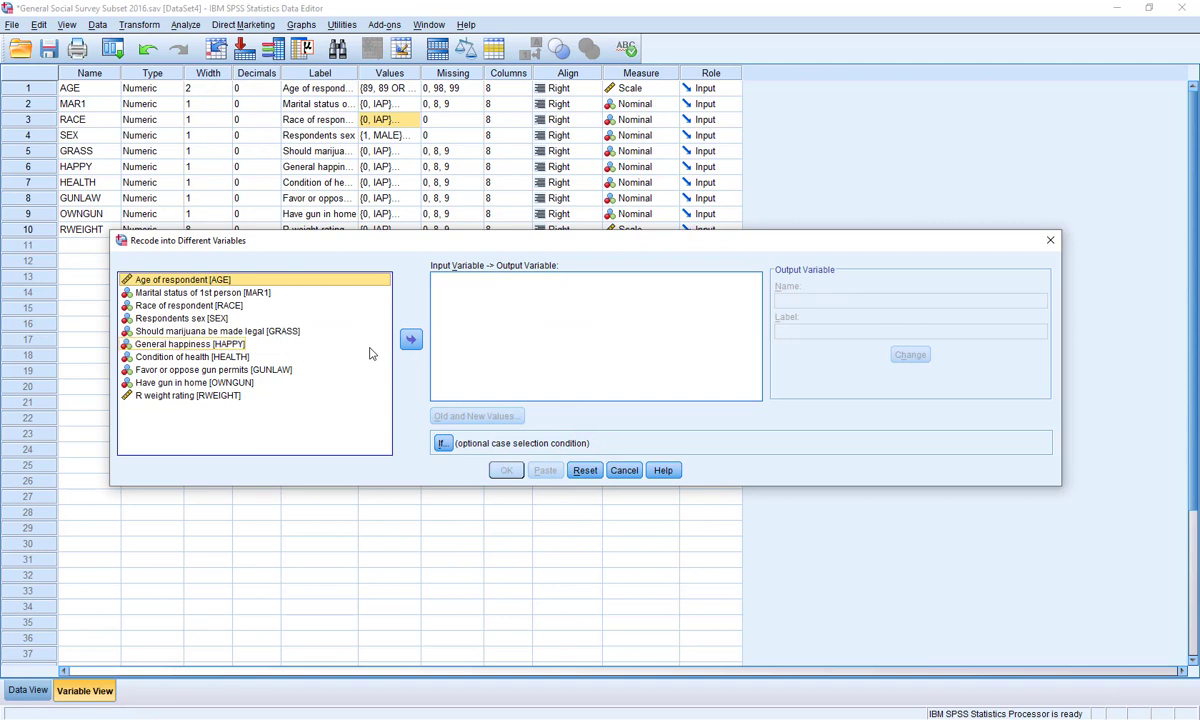
left_click(202, 308)
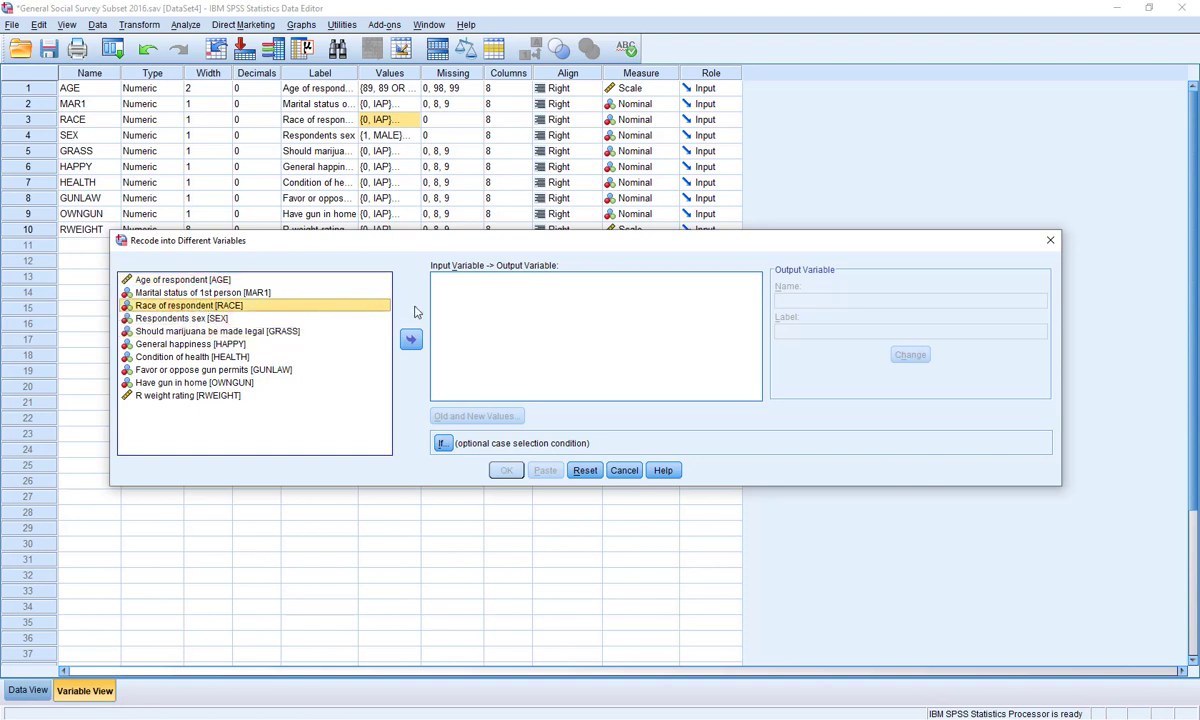
left_click(410, 342)
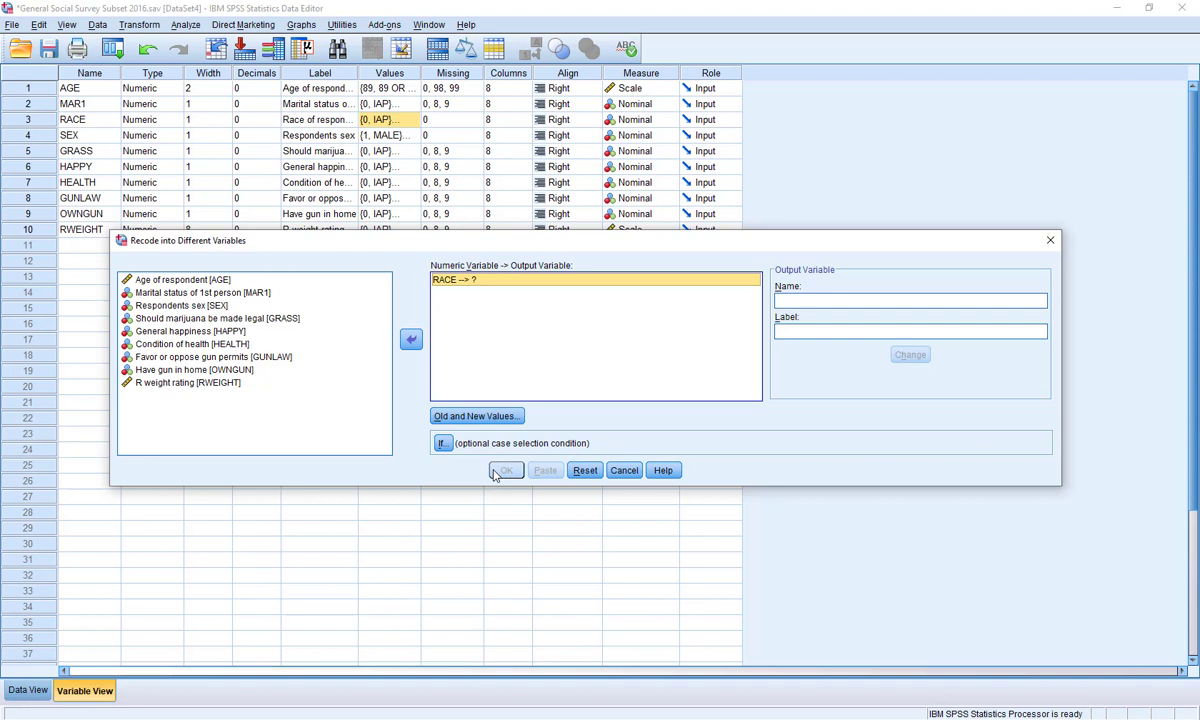
Step: Assign race_recode as the output variable name for RACE
left_click(579, 285)
left_click(805, 302)
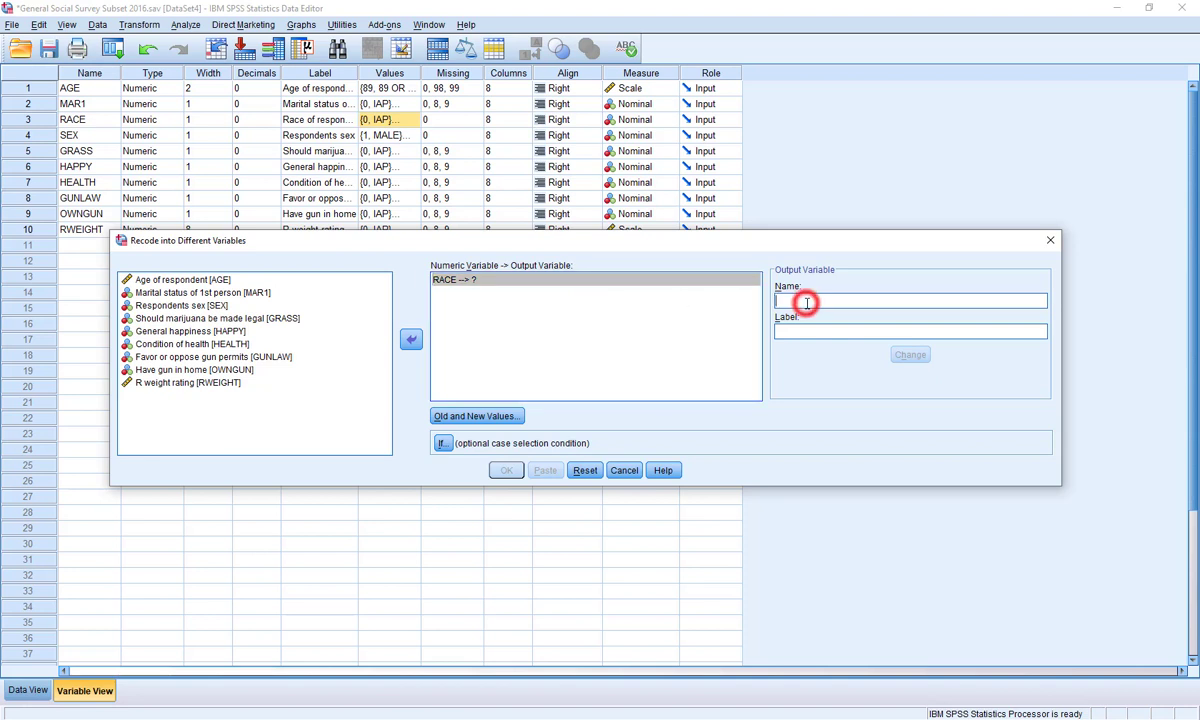
type("race")
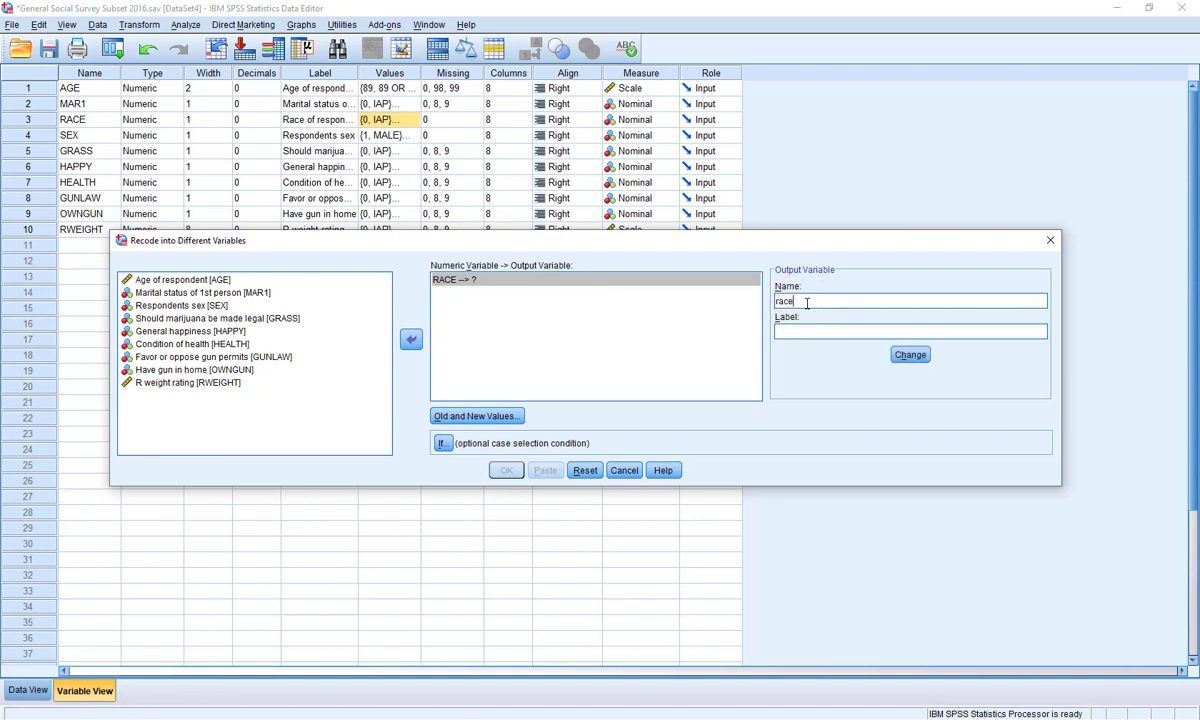
type("_recode")
left_click(910, 358)
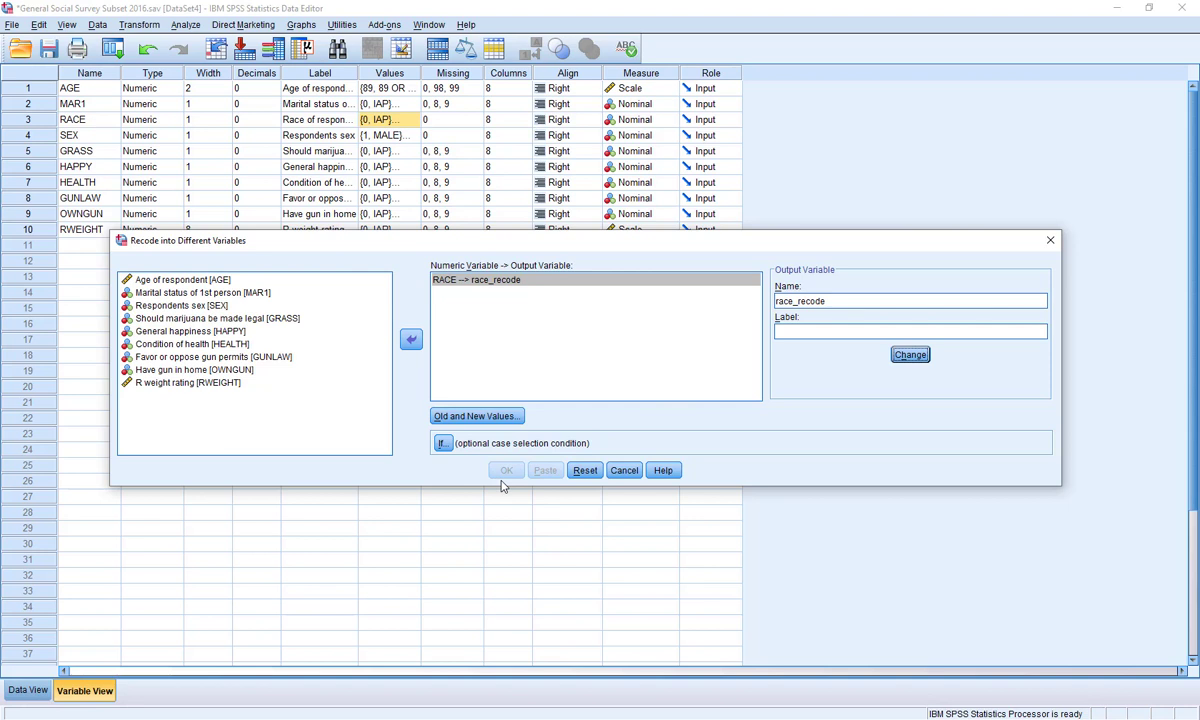
Step: Define the first old-to-new rule for the race recode, mapping old value 1 to new value 1
left_click(477, 417)
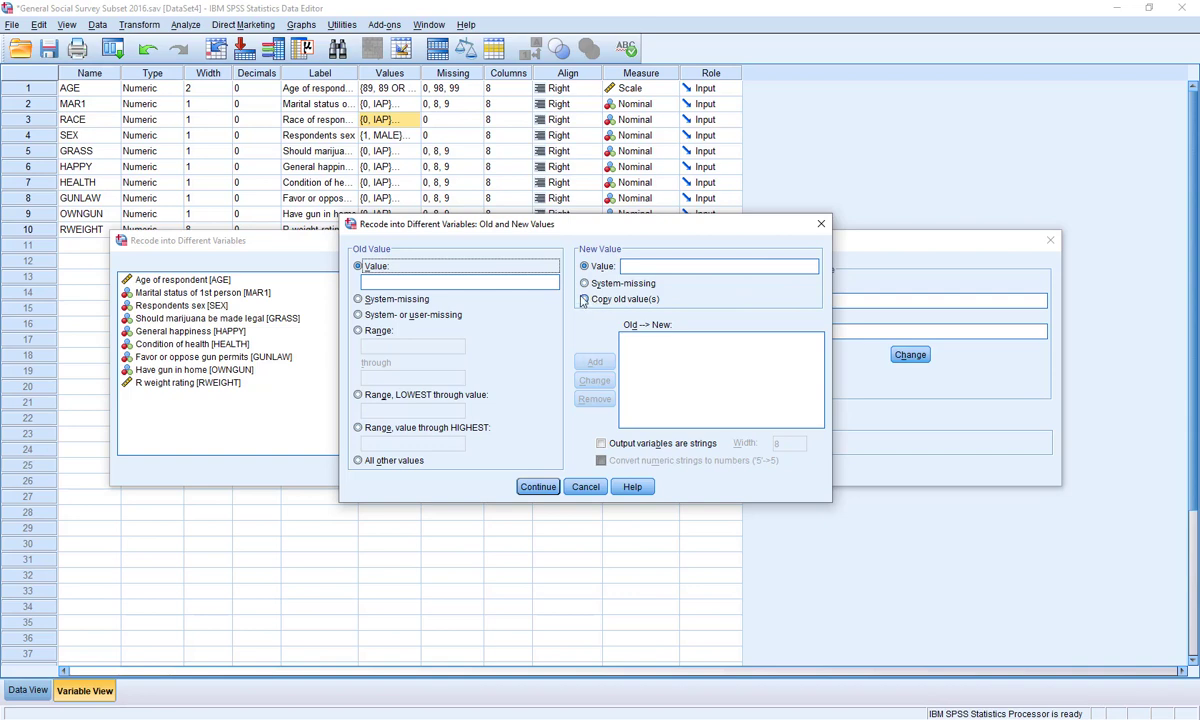
left_click(668, 374)
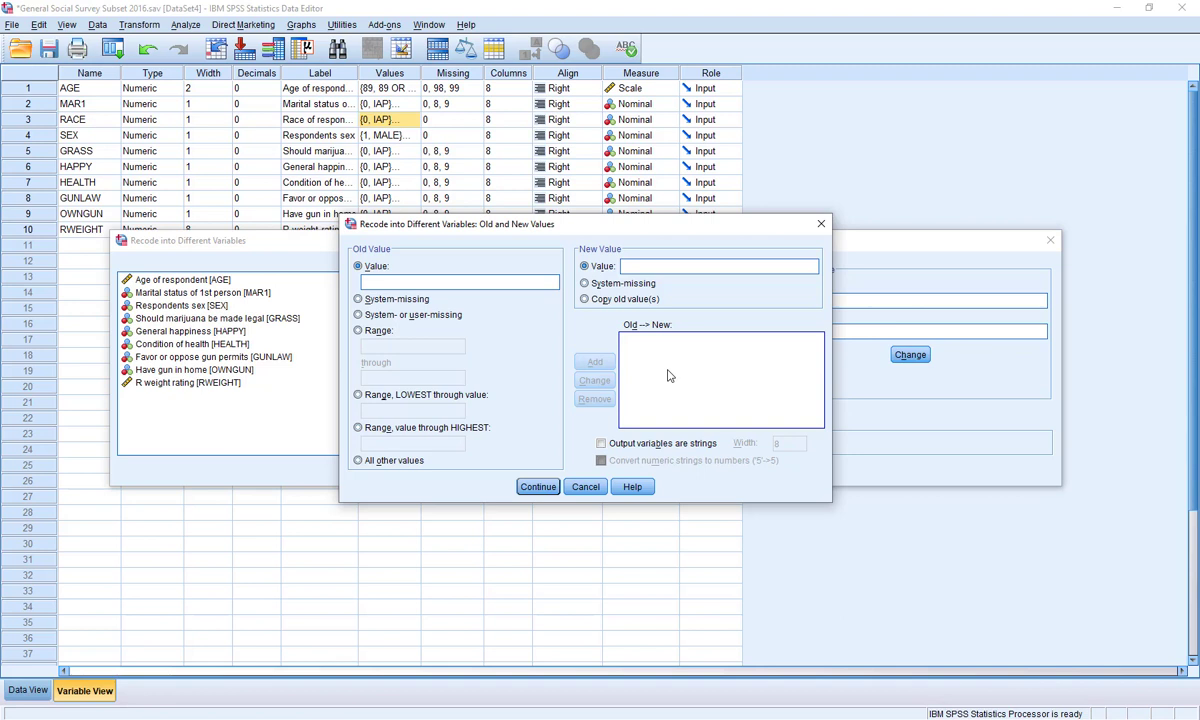
left_click(485, 283)
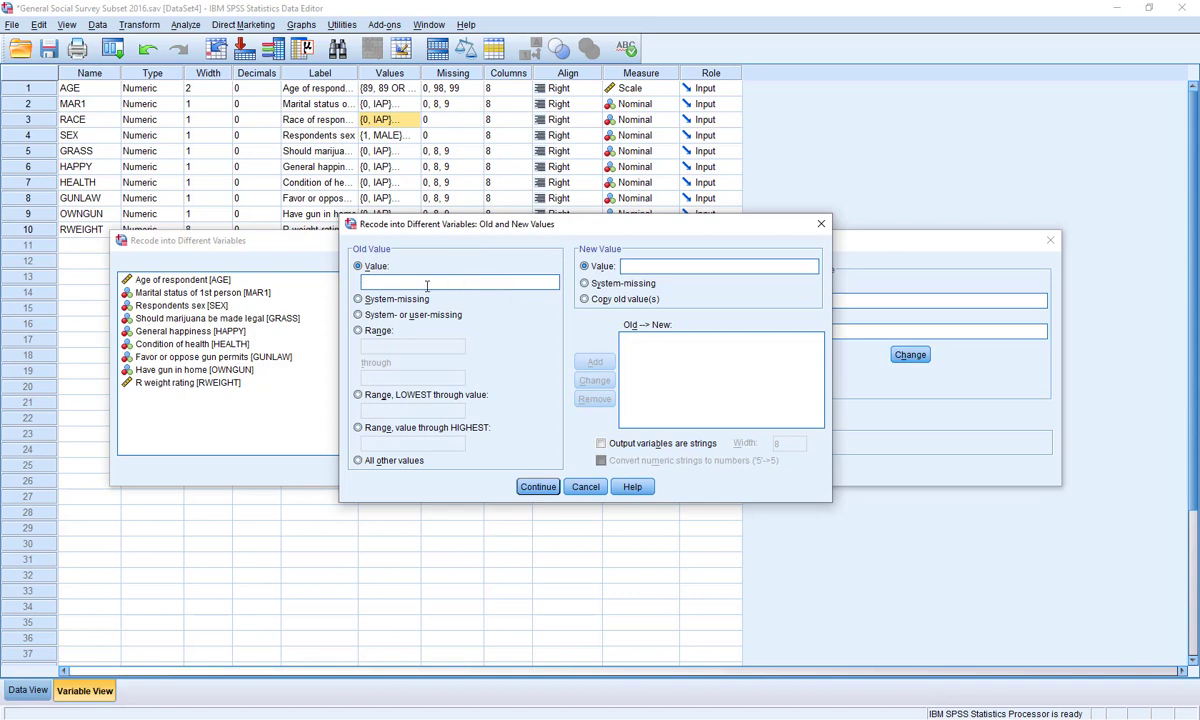
type("1")
left_click(654, 266)
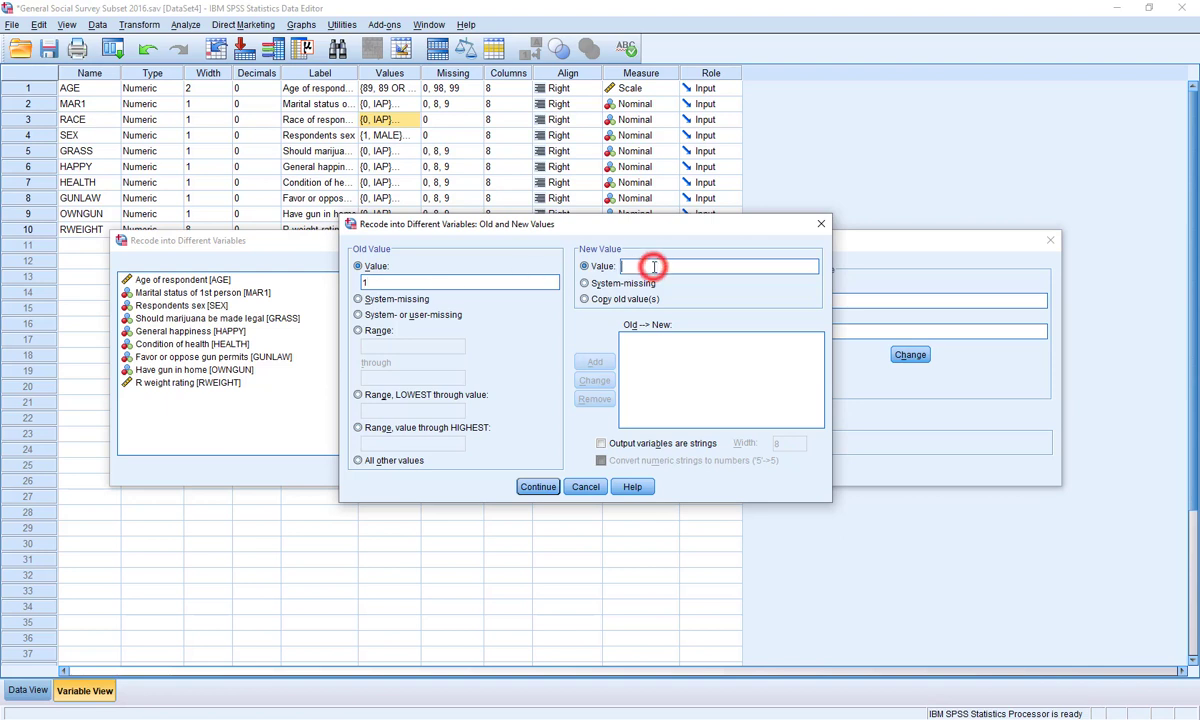
type("1")
left_click(596, 365)
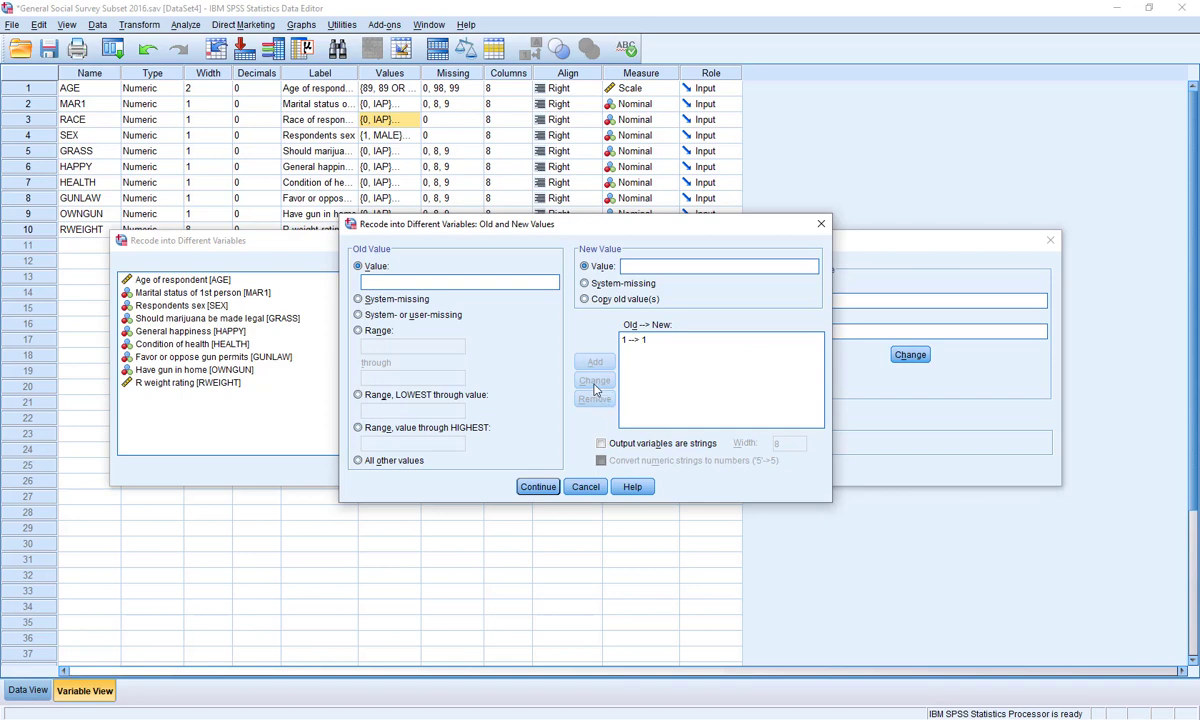
Step: Add a recode rule mapping old value 2 to new value 2
left_click(490, 281)
type("2")
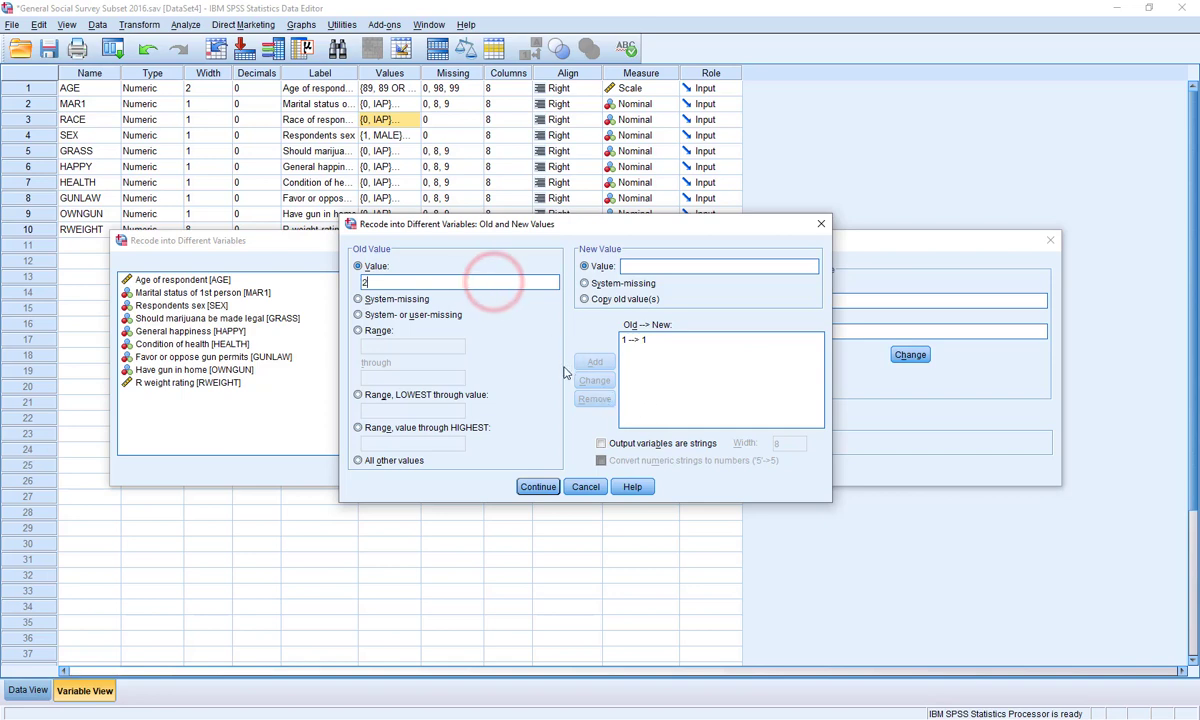
left_click(626, 265)
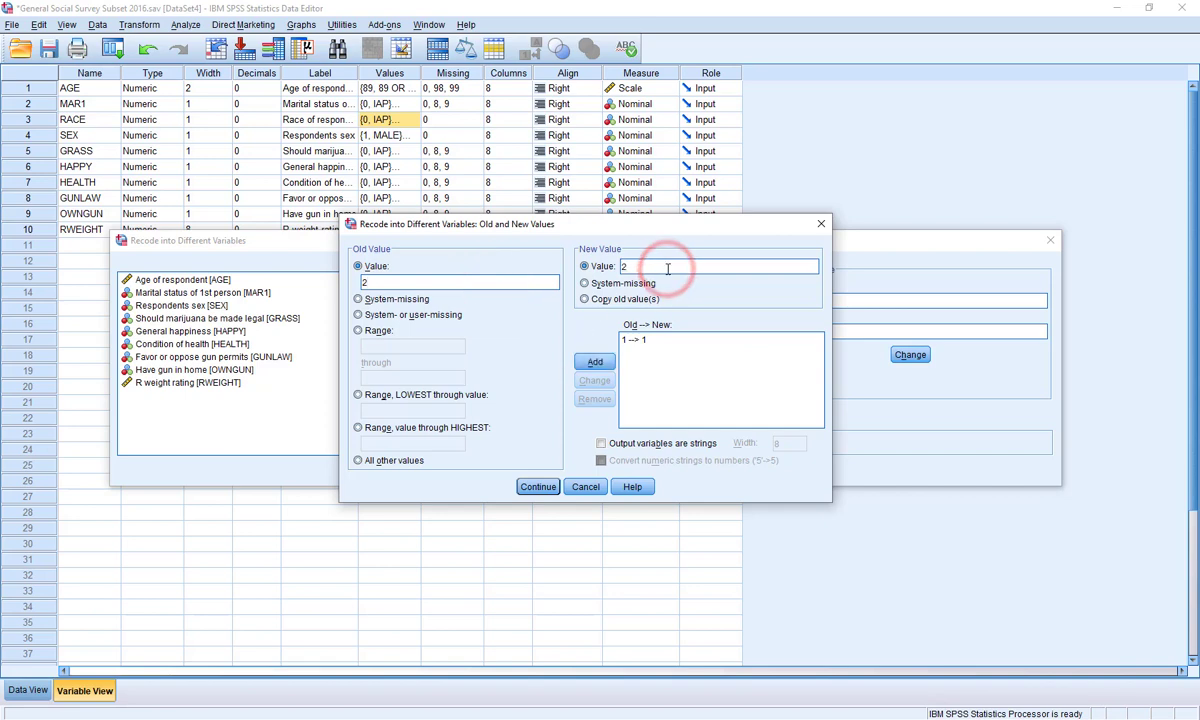
type("2")
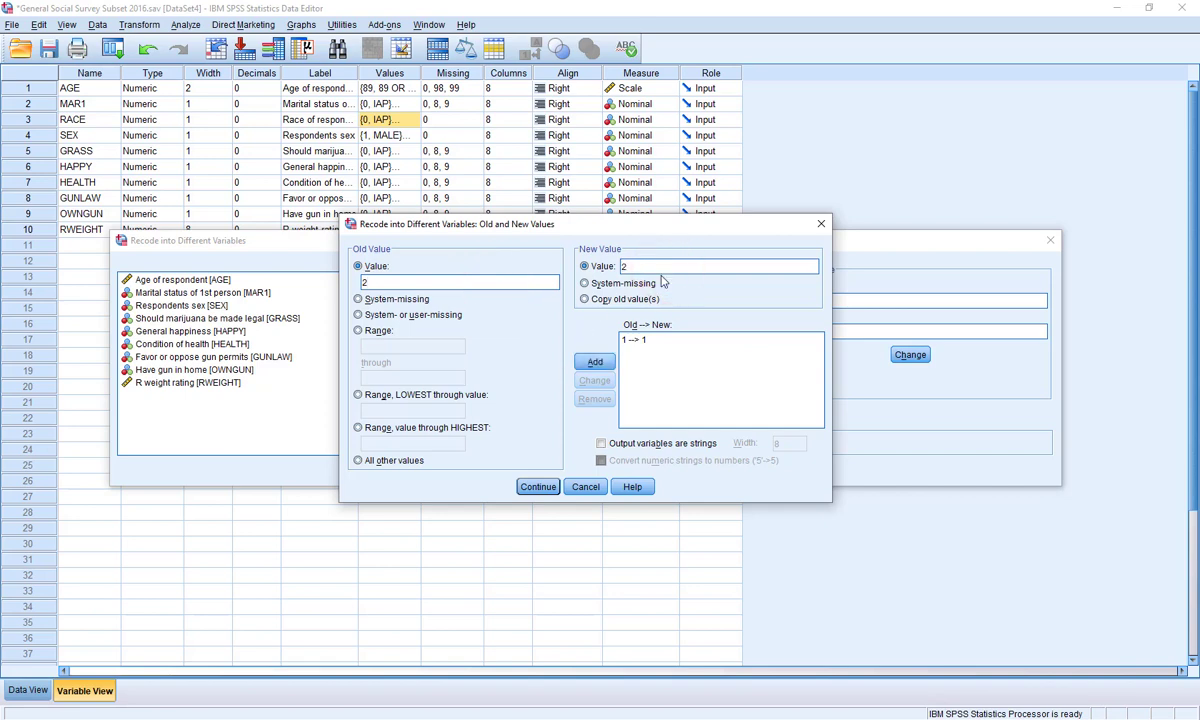
left_click(595, 363)
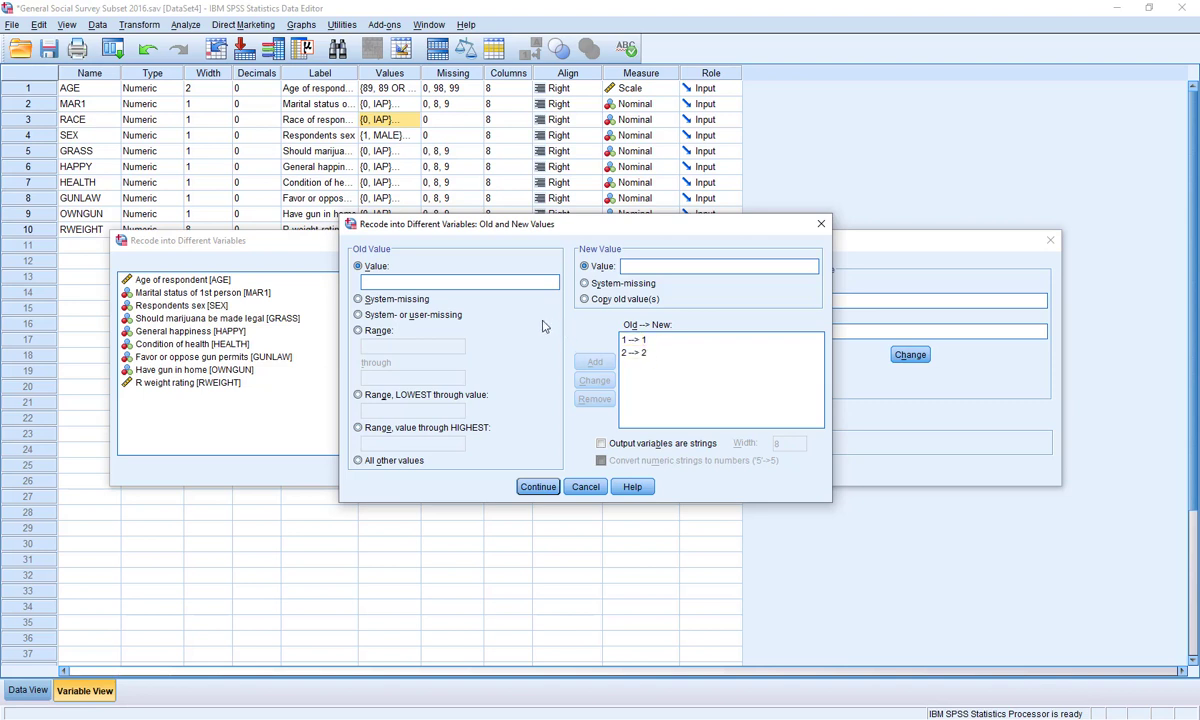
Step: Add a recode rule mapping old value 3 to new value 2, and accept the set of rules
left_click(437, 283)
type("3")
left_click(650, 266)
type("2")
left_click(596, 361)
left_click(537, 487)
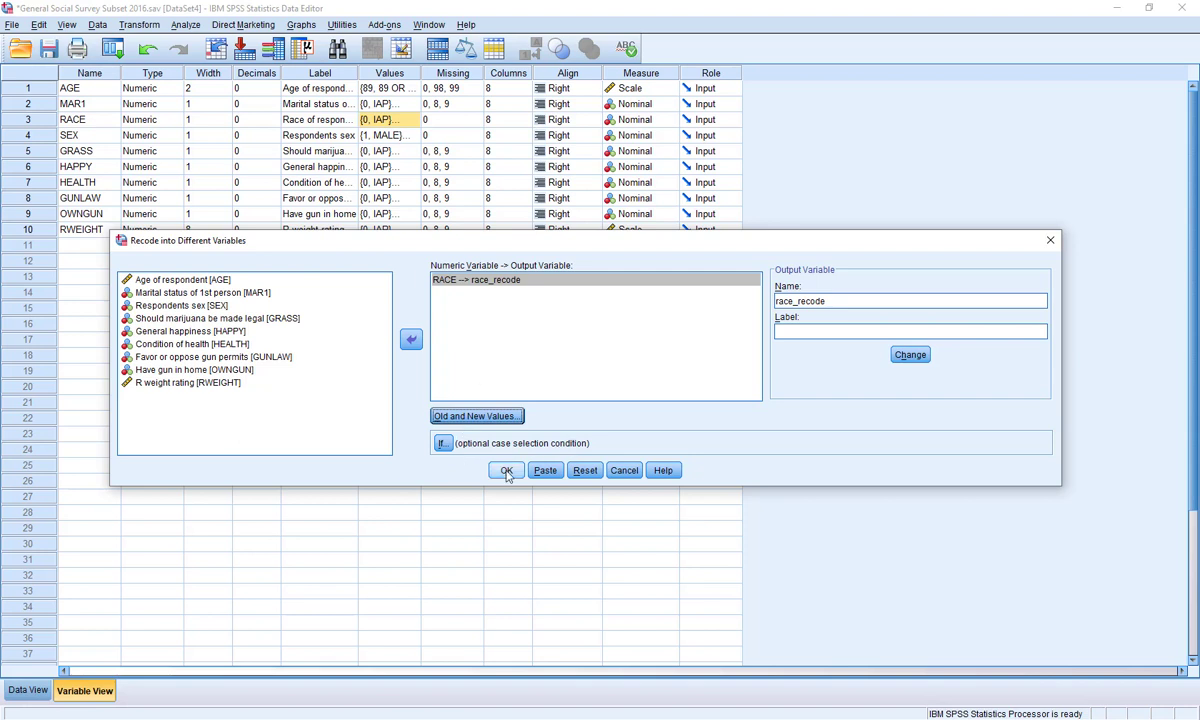
Step: Run the recode of RACE into race_recode, check the logged syntax, and return to the variable list to select the race_recode row
left_click(506, 471)
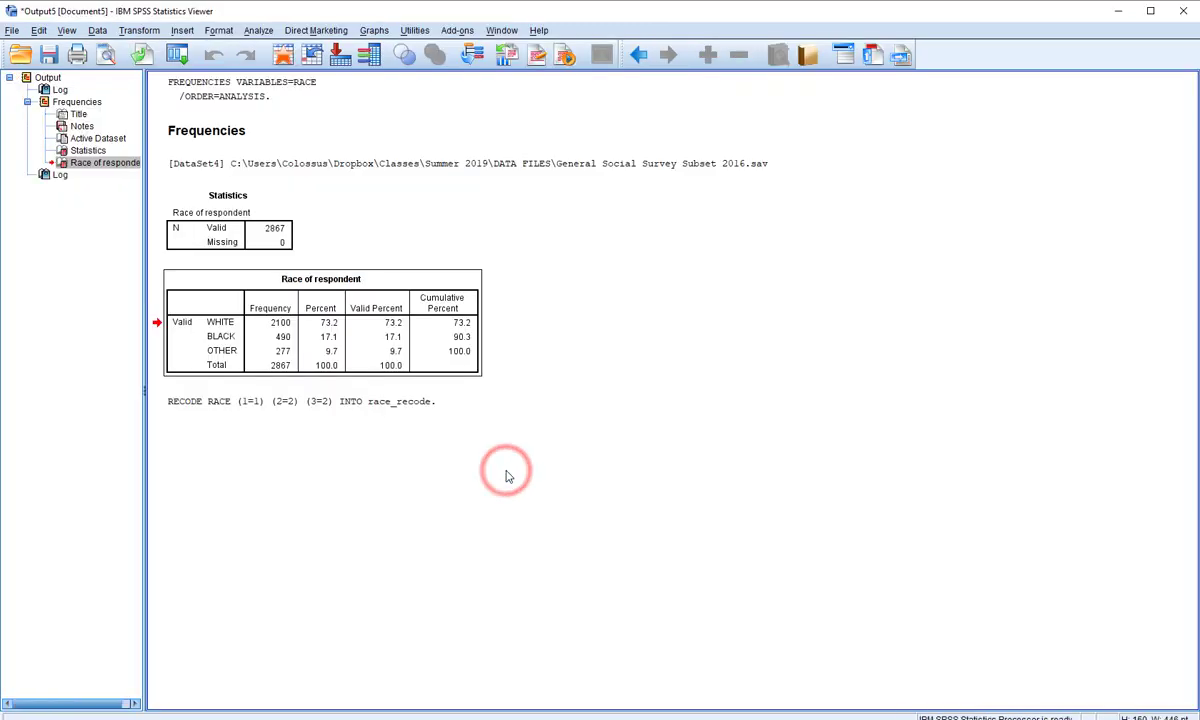
left_click(340, 405)
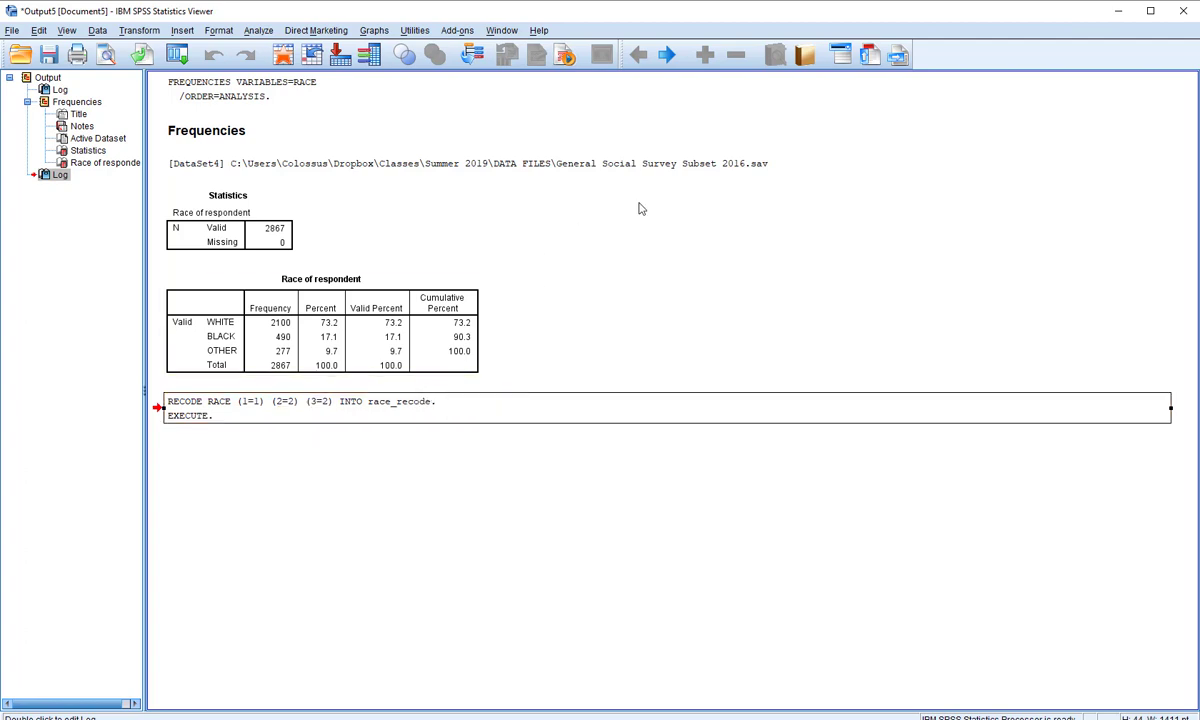
left_click(1117, 12)
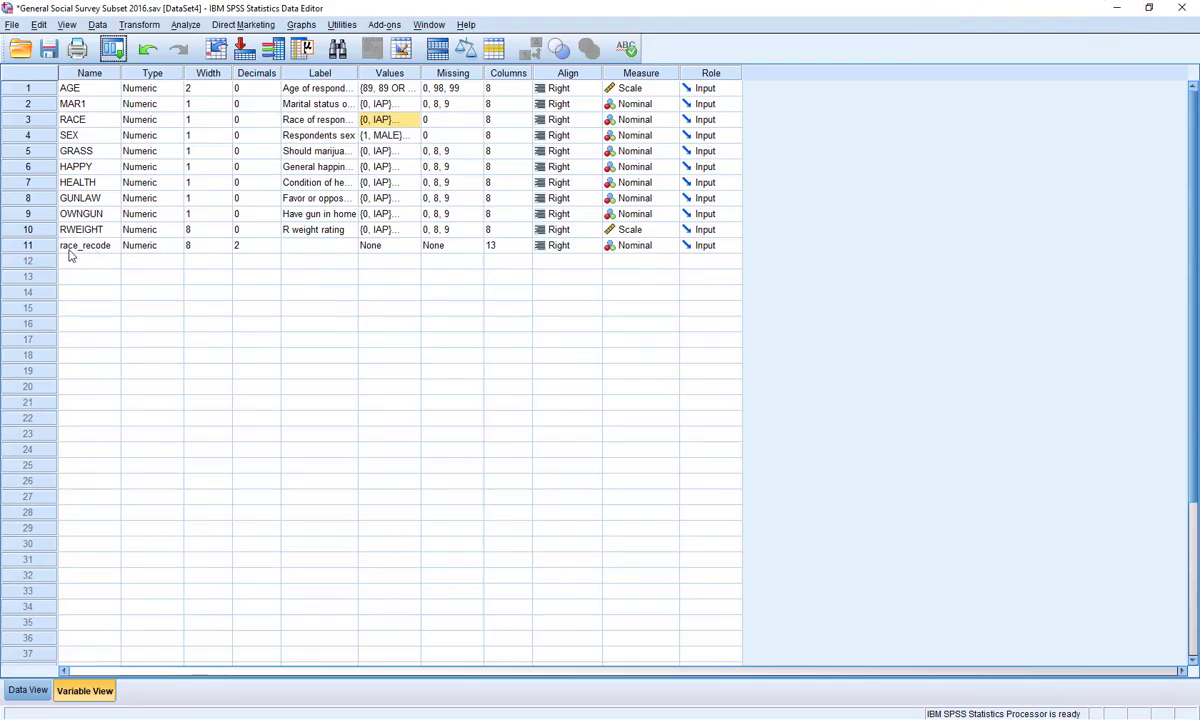
left_click(30, 246)
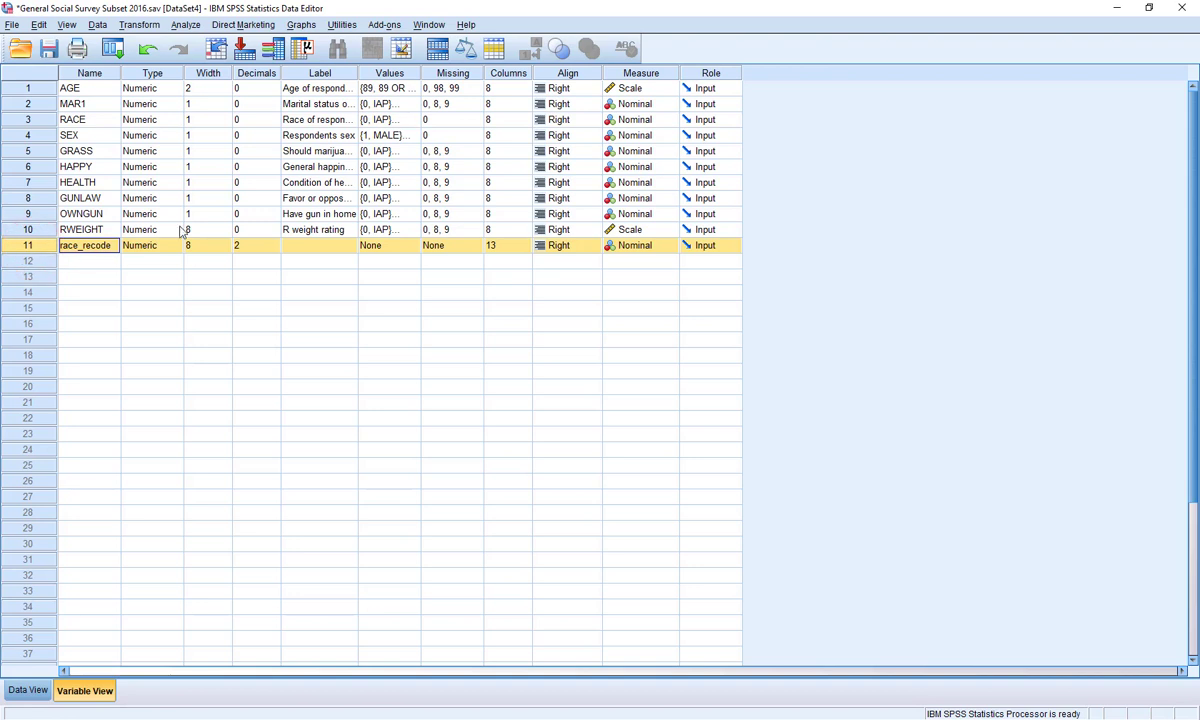
Step: Add a value label for race_recode that defines value 1 as White
left_click(296, 247)
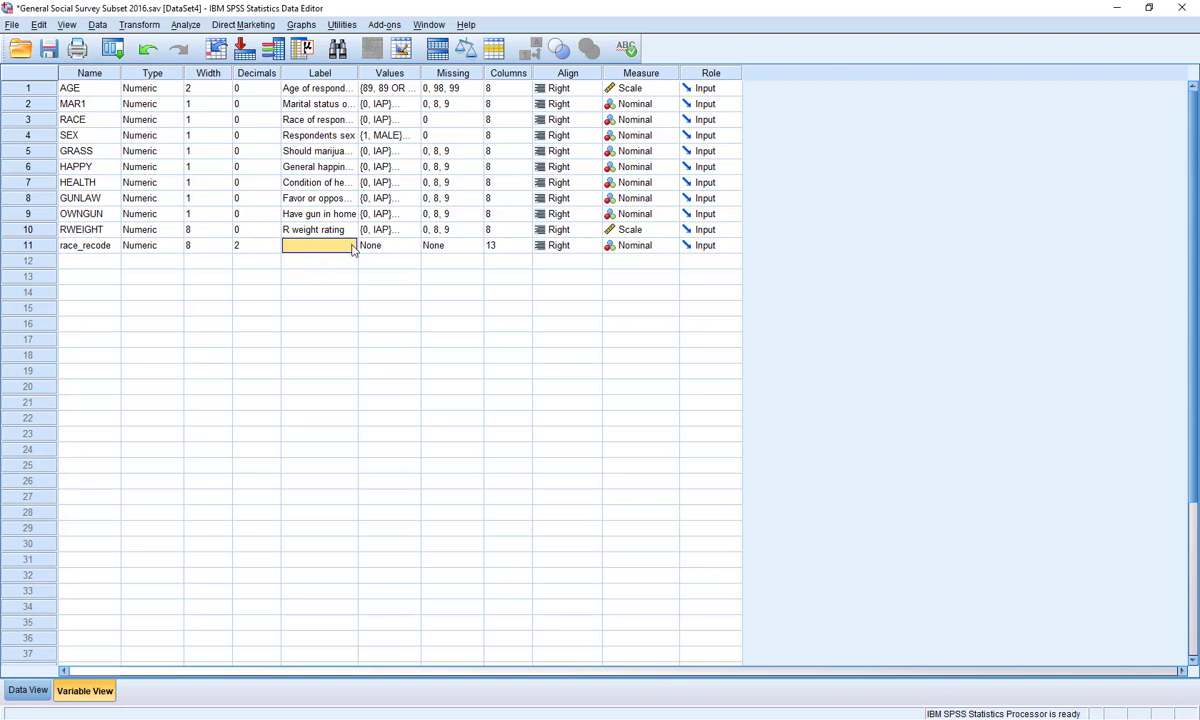
left_click(413, 247)
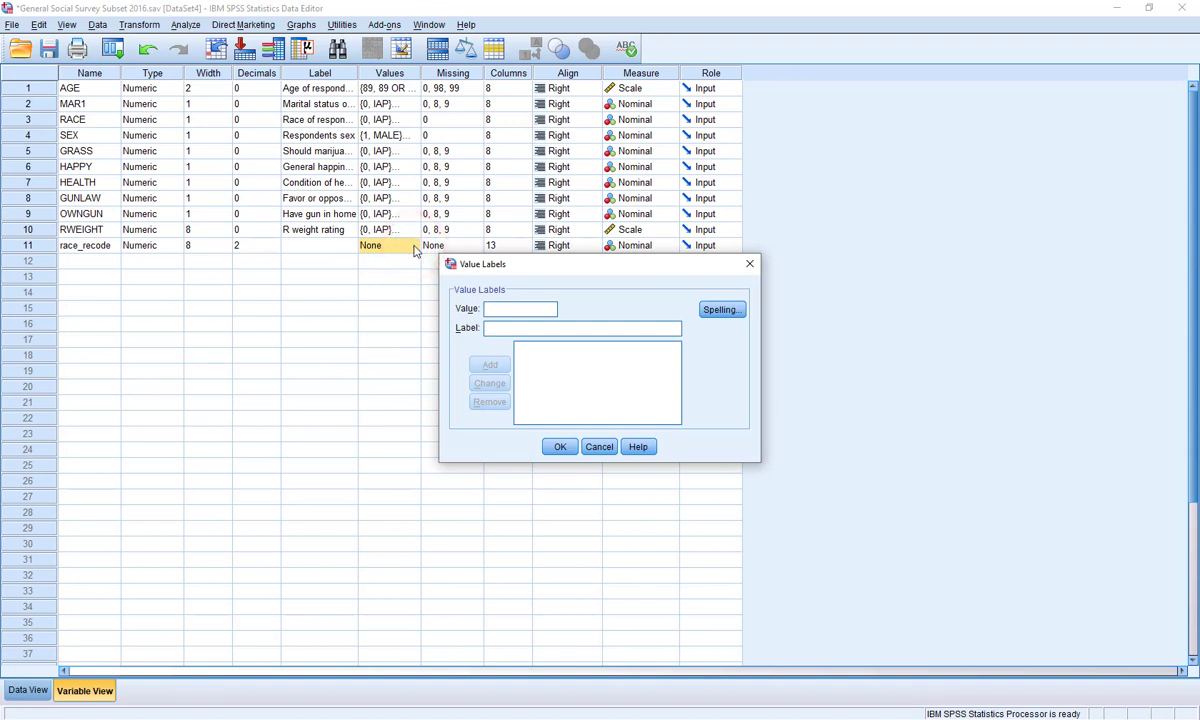
type("1")
key("Tab")
type("W")
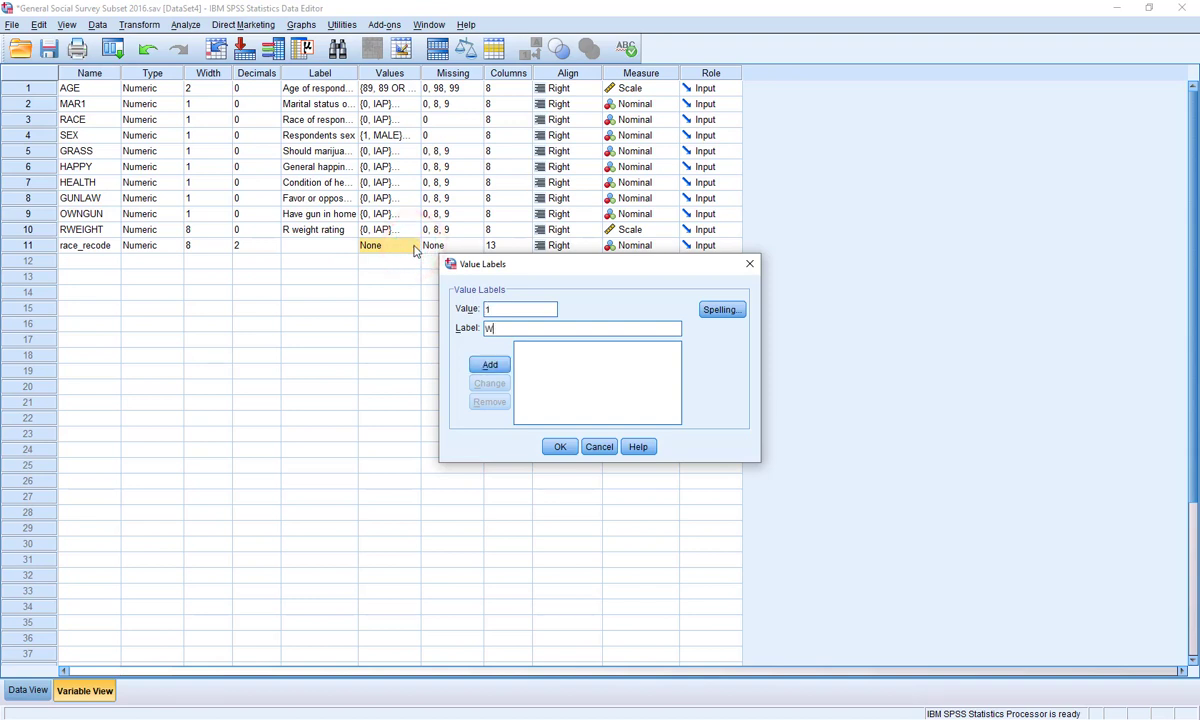
type("hite")
key("Return")
Step: Label value 2 of race_recode as Nonwhite and accept the value labels
type("2")
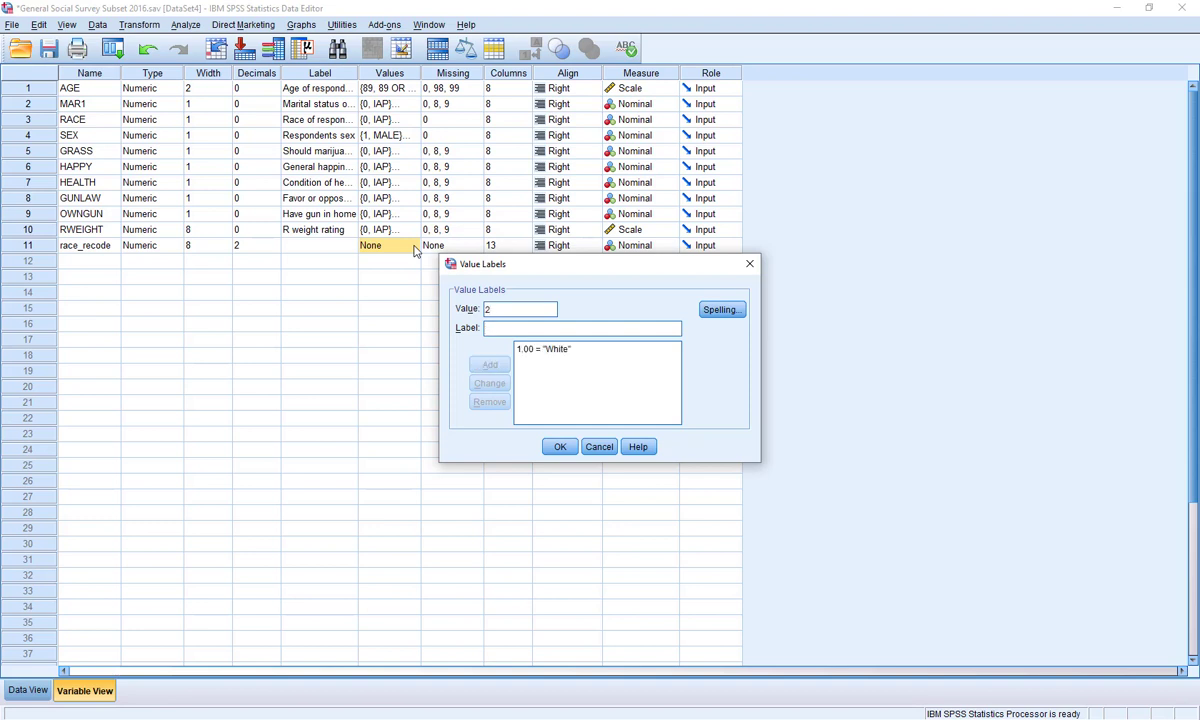
key("Tab")
type("Nonwhite")
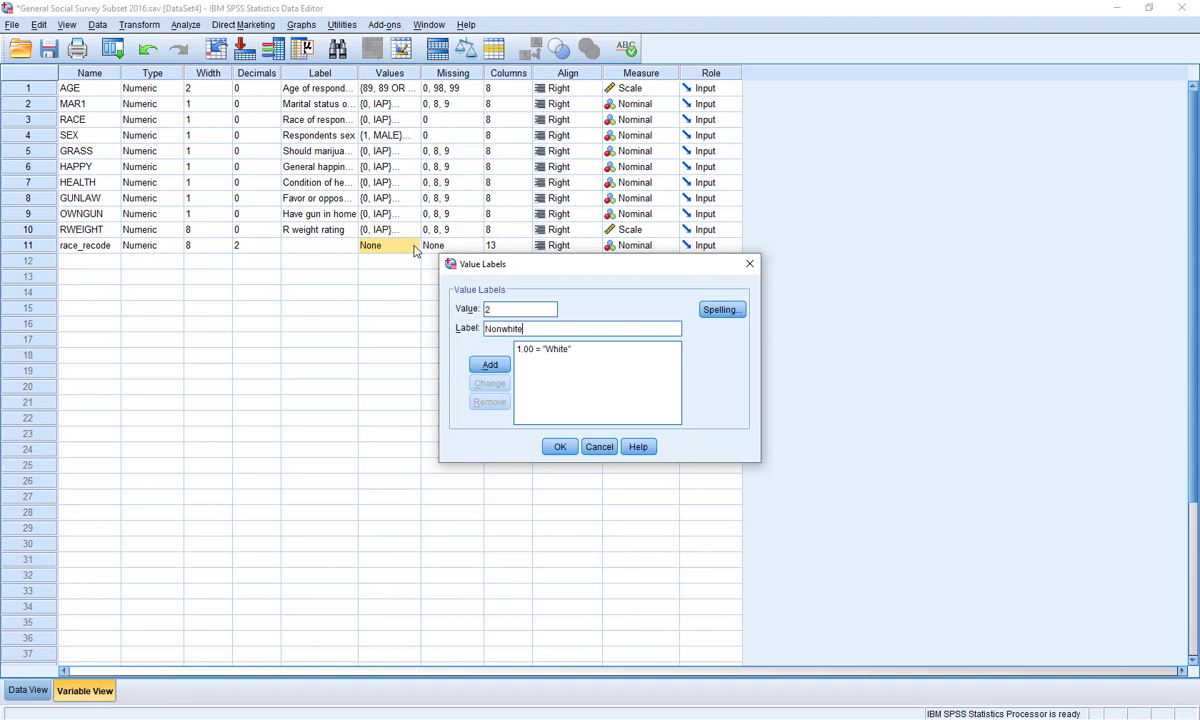
left_click(489, 364)
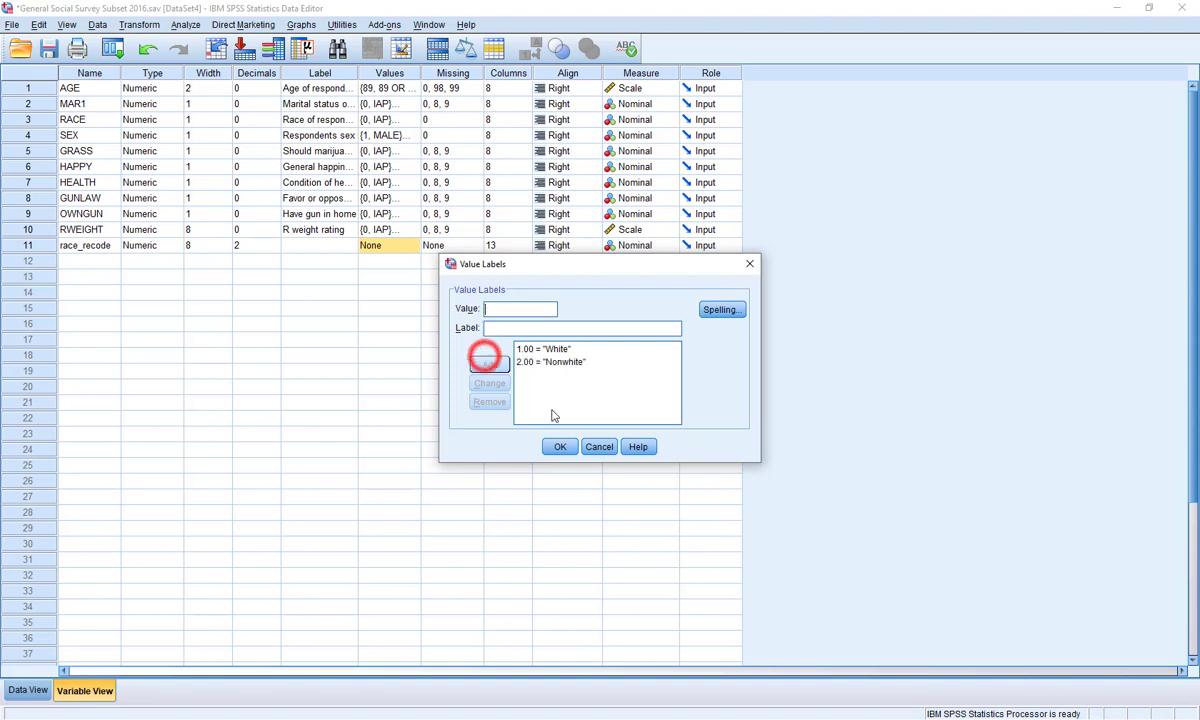
left_click(560, 447)
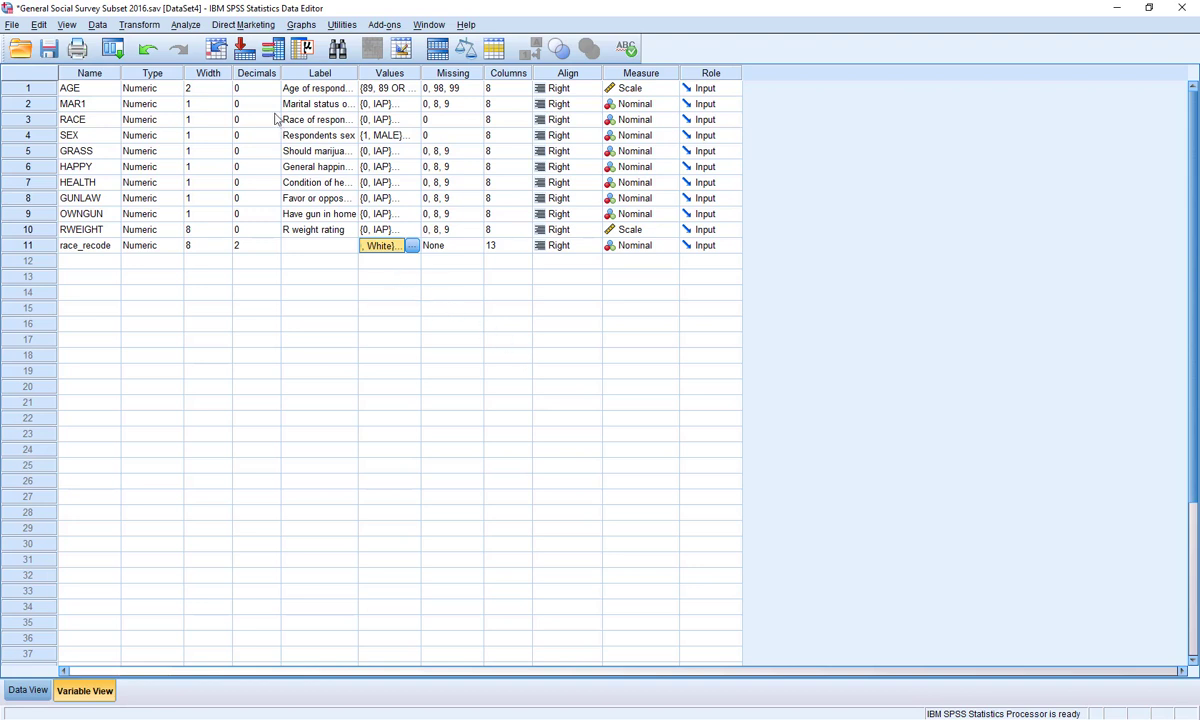
Step: Run frequency tables for RACE and race_recode to compare them, and close the output without saving
left_click(180, 25)
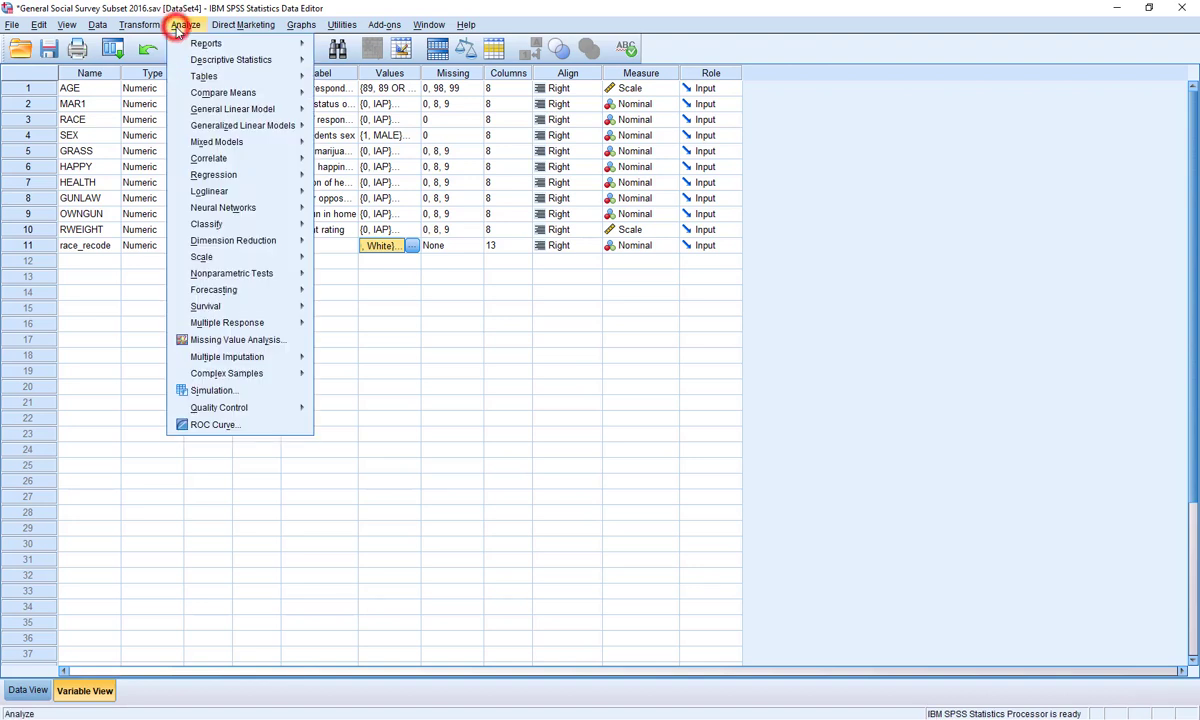
mouse_move(229, 62)
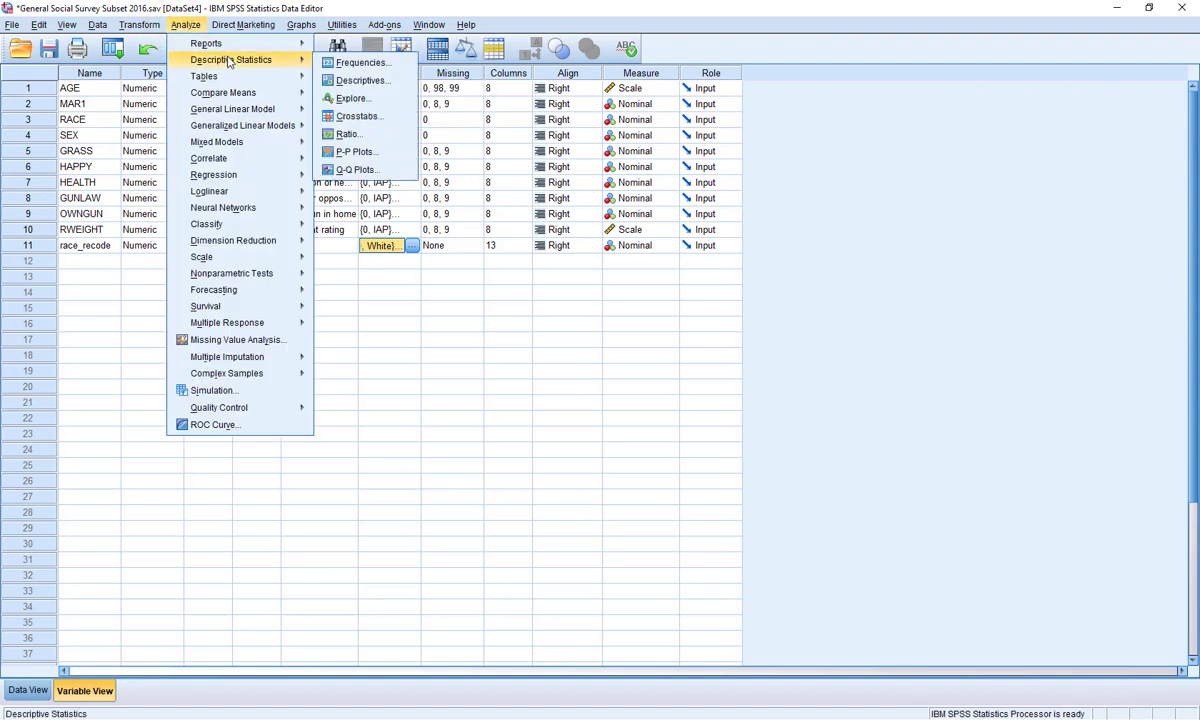
left_click(345, 62)
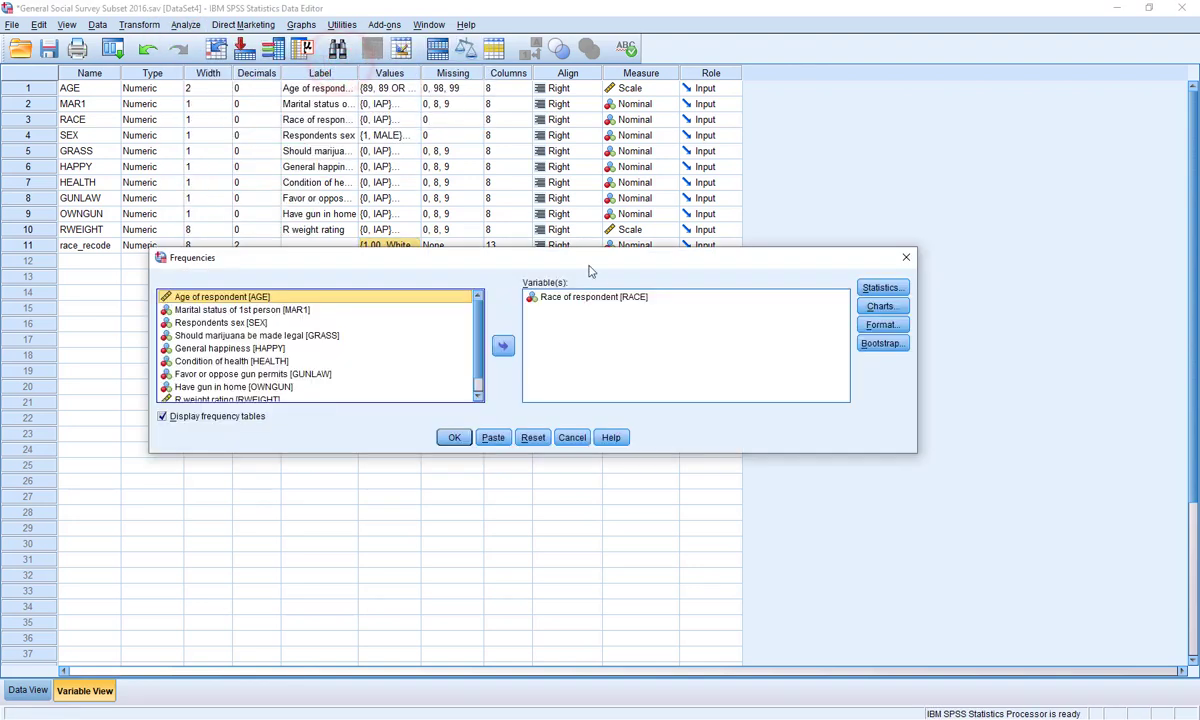
left_click(478, 312)
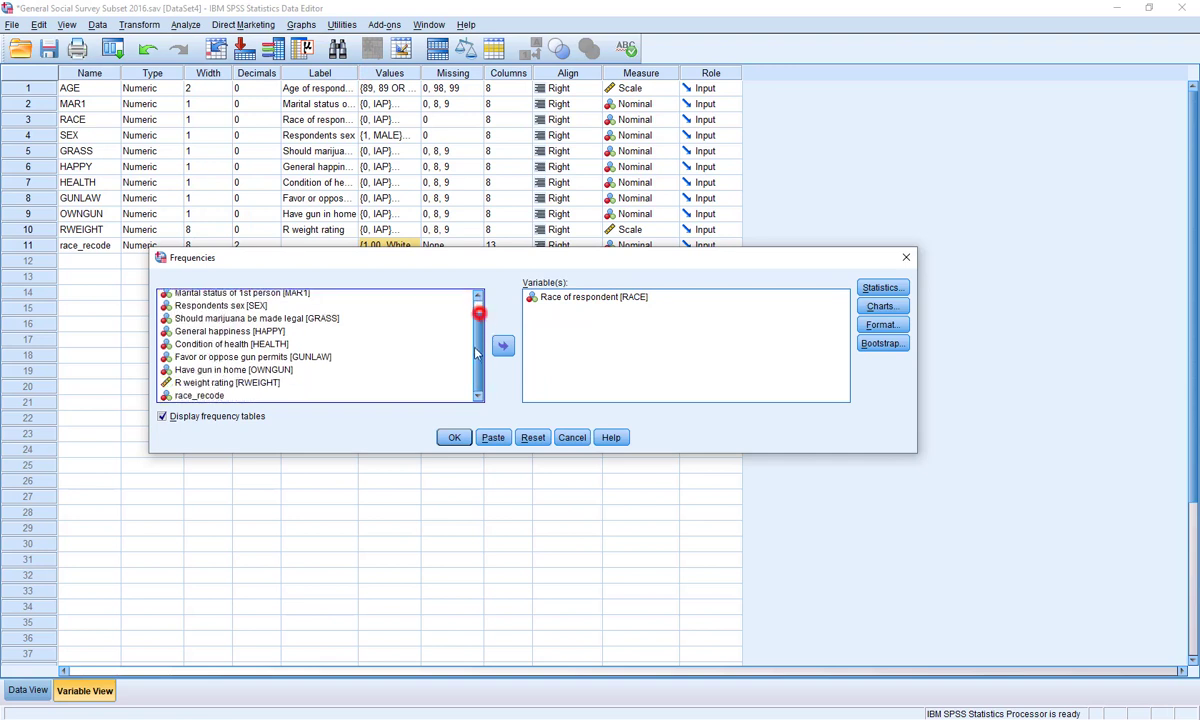
left_click(550, 298)
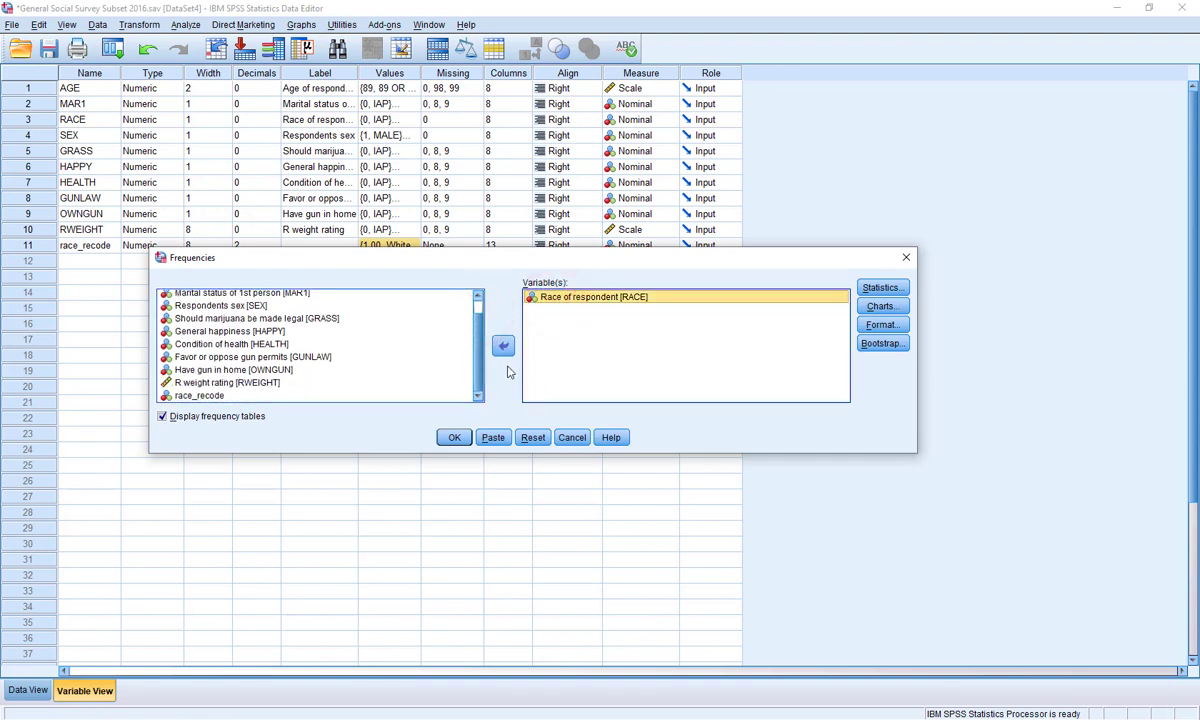
left_click(212, 397)
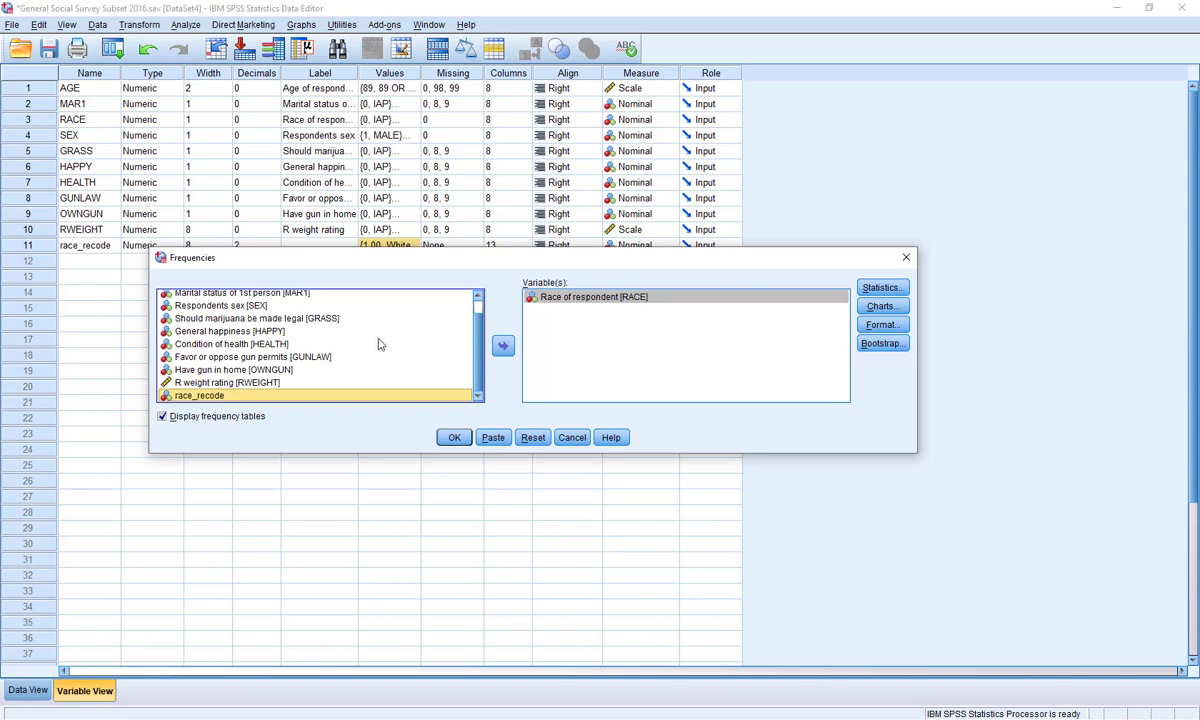
left_click(503, 347)
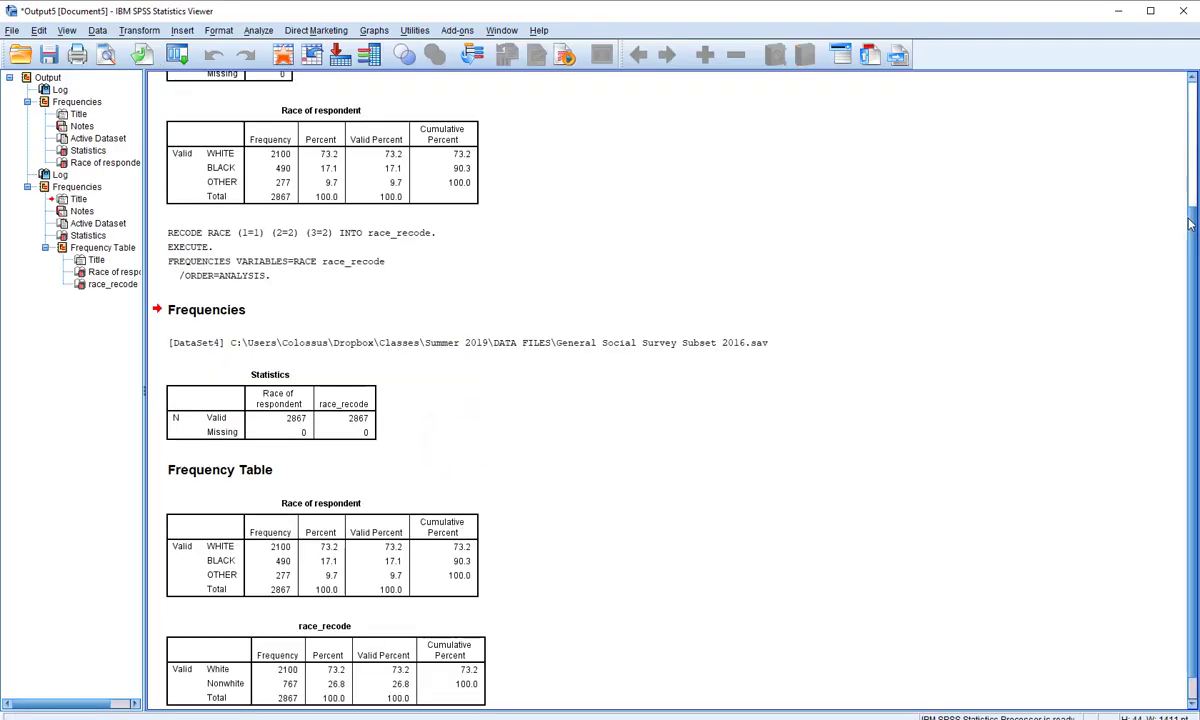
scroll(1190, 218, "down", 1)
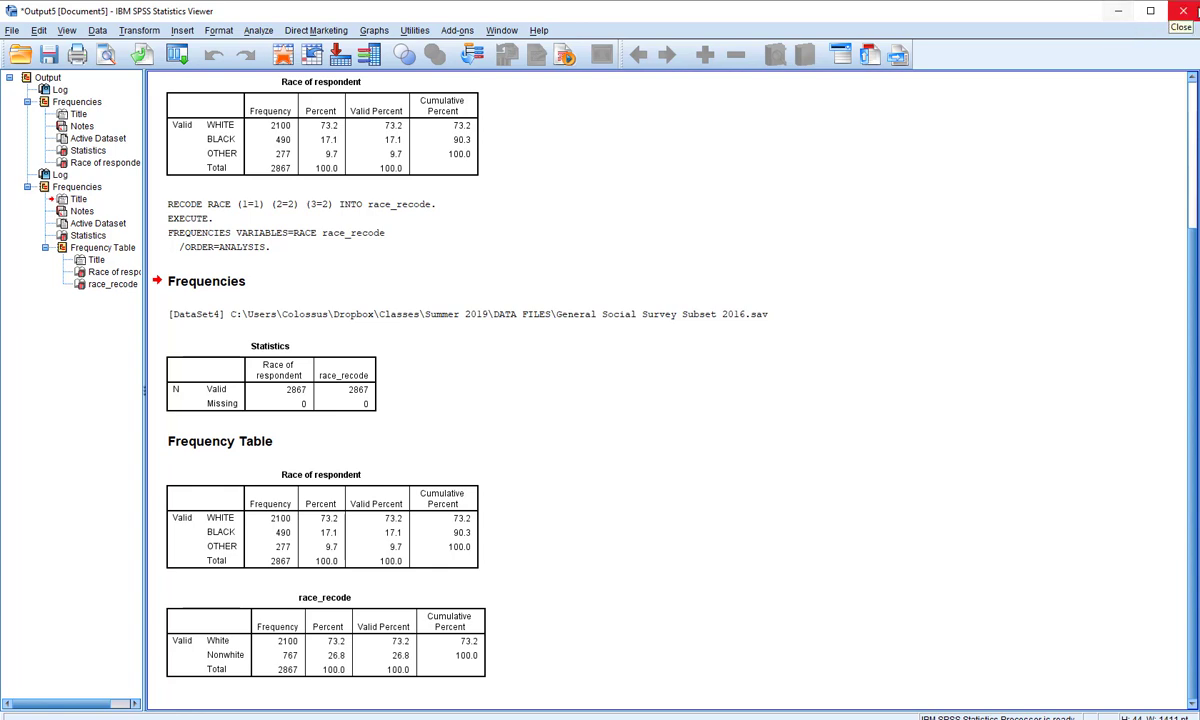
left_click(1183, 10)
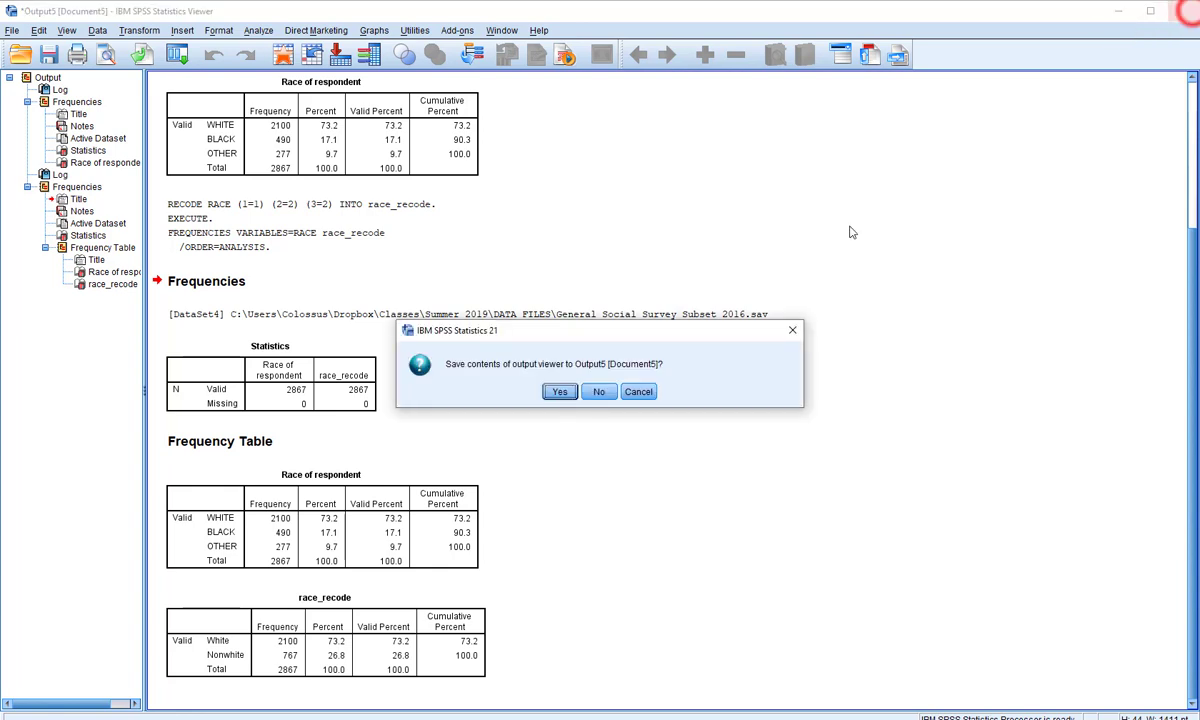
left_click(598, 392)
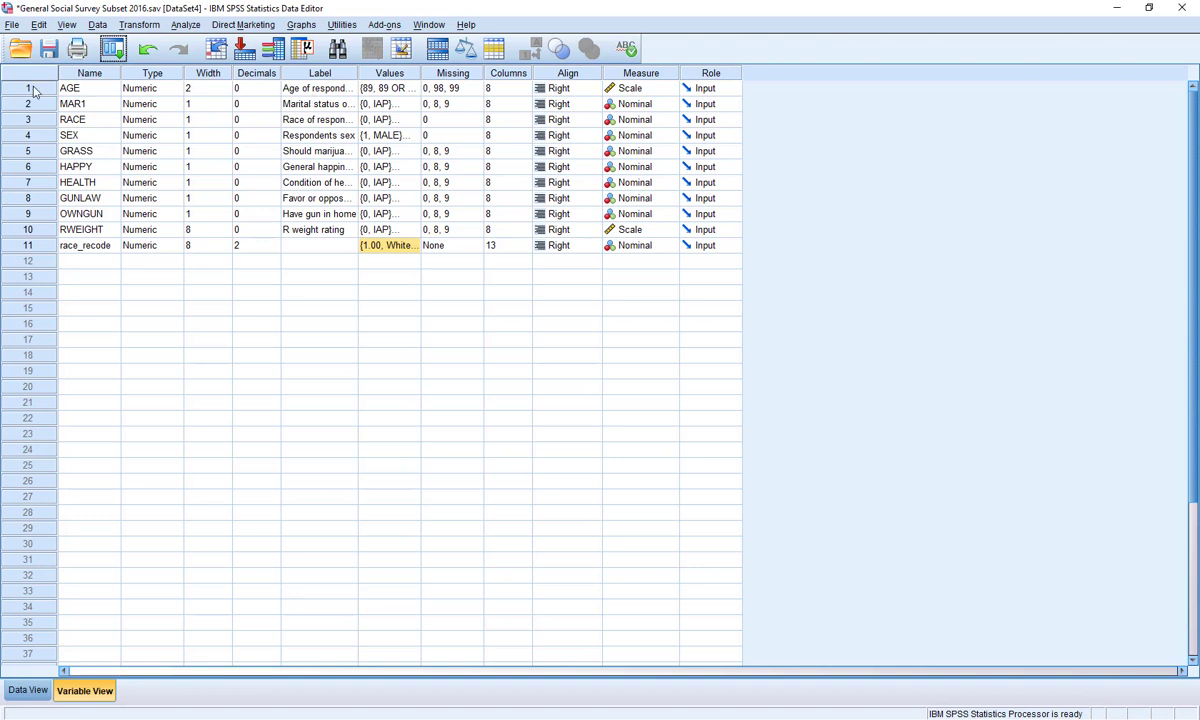
Step: Reset the Frequencies settings, run a frequency table for AGE alone, and review its full age distribution
left_click(197, 27)
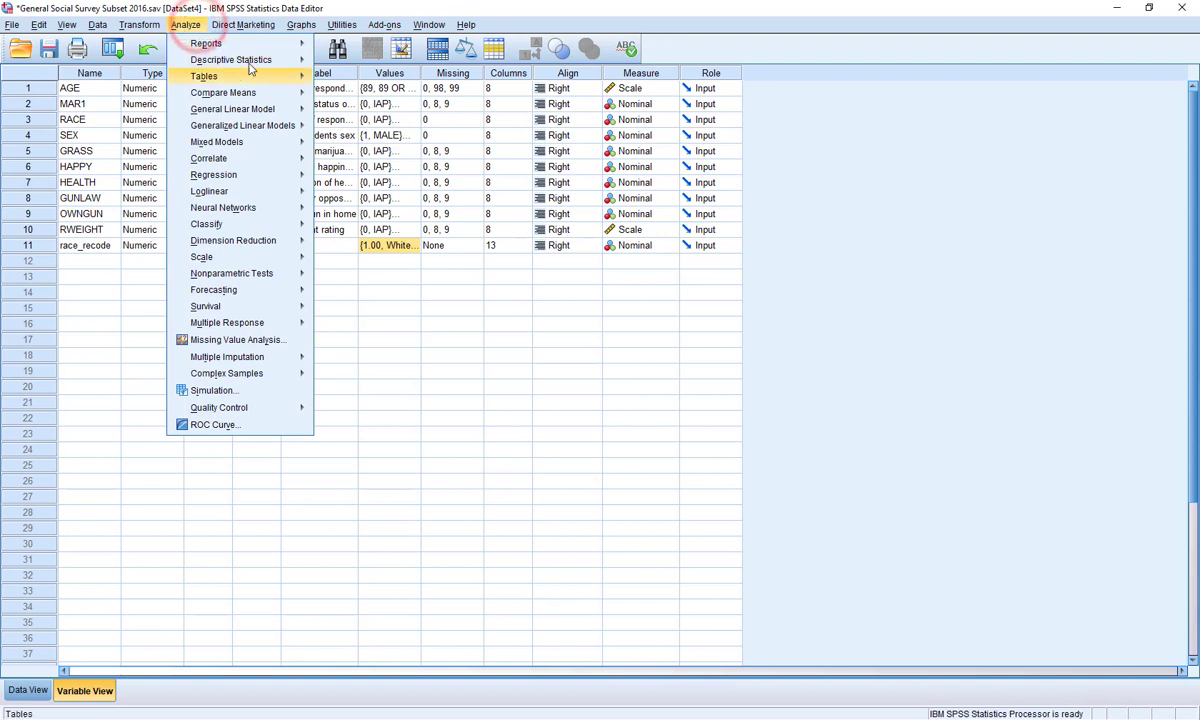
mouse_move(295, 60)
left_click(349, 63)
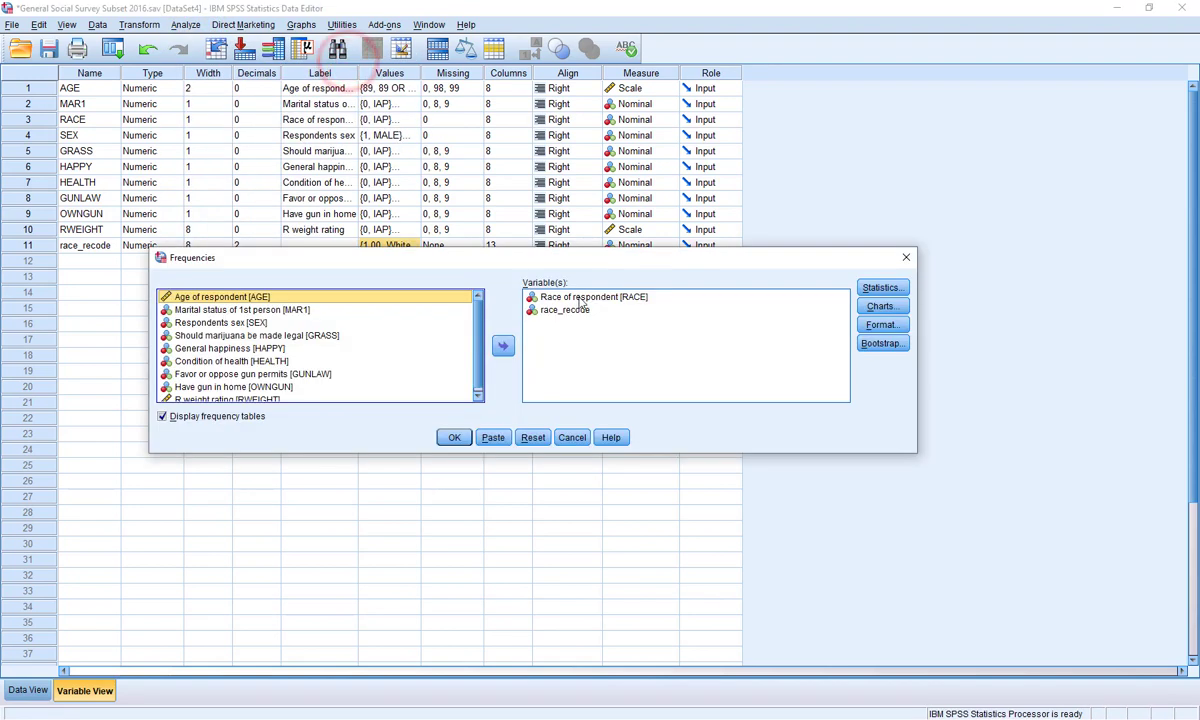
left_click(534, 442)
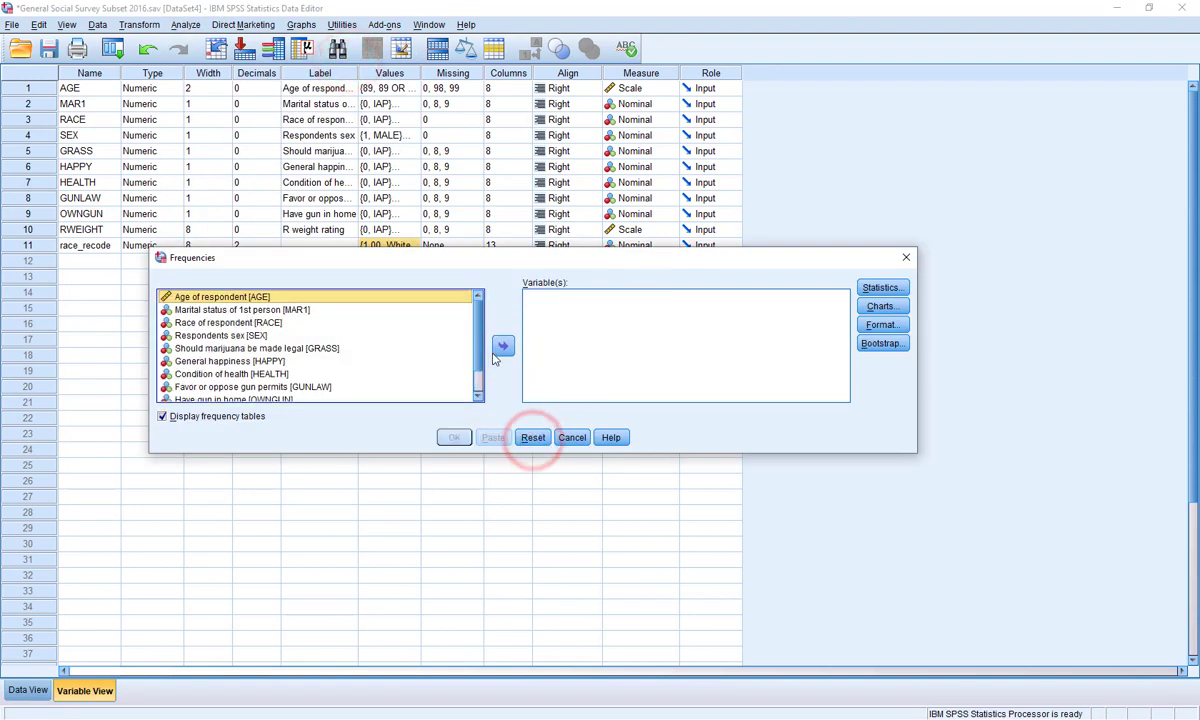
left_click(503, 345)
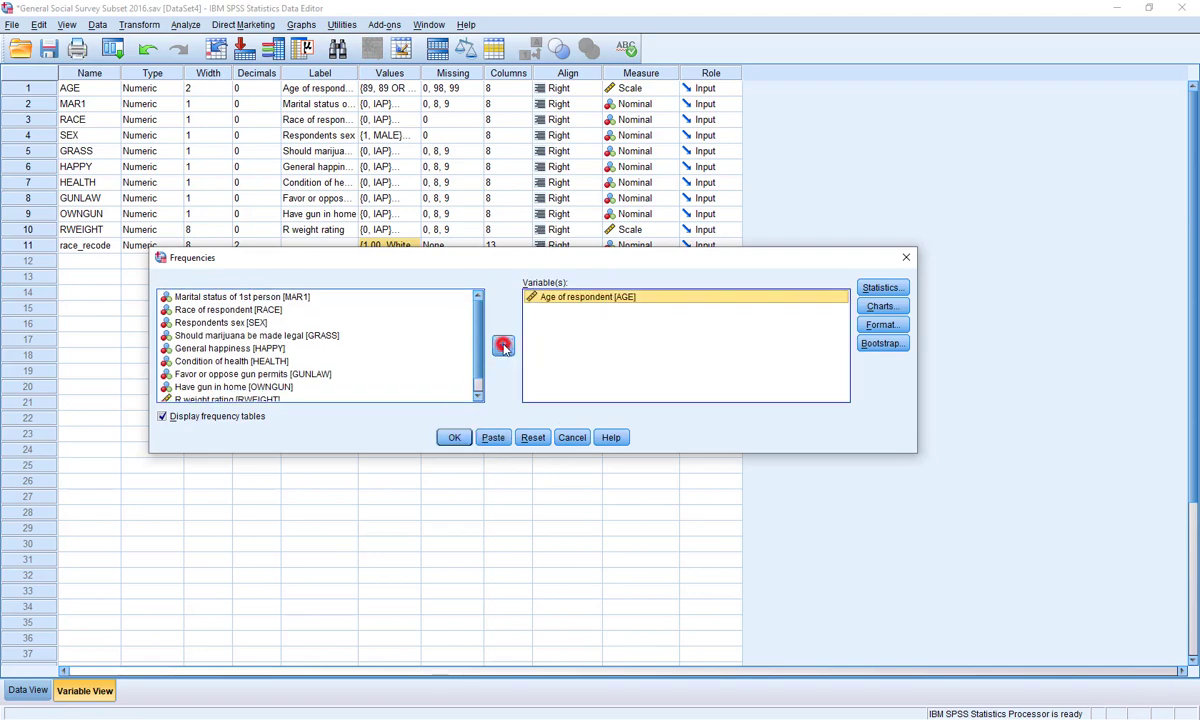
left_click(454, 438)
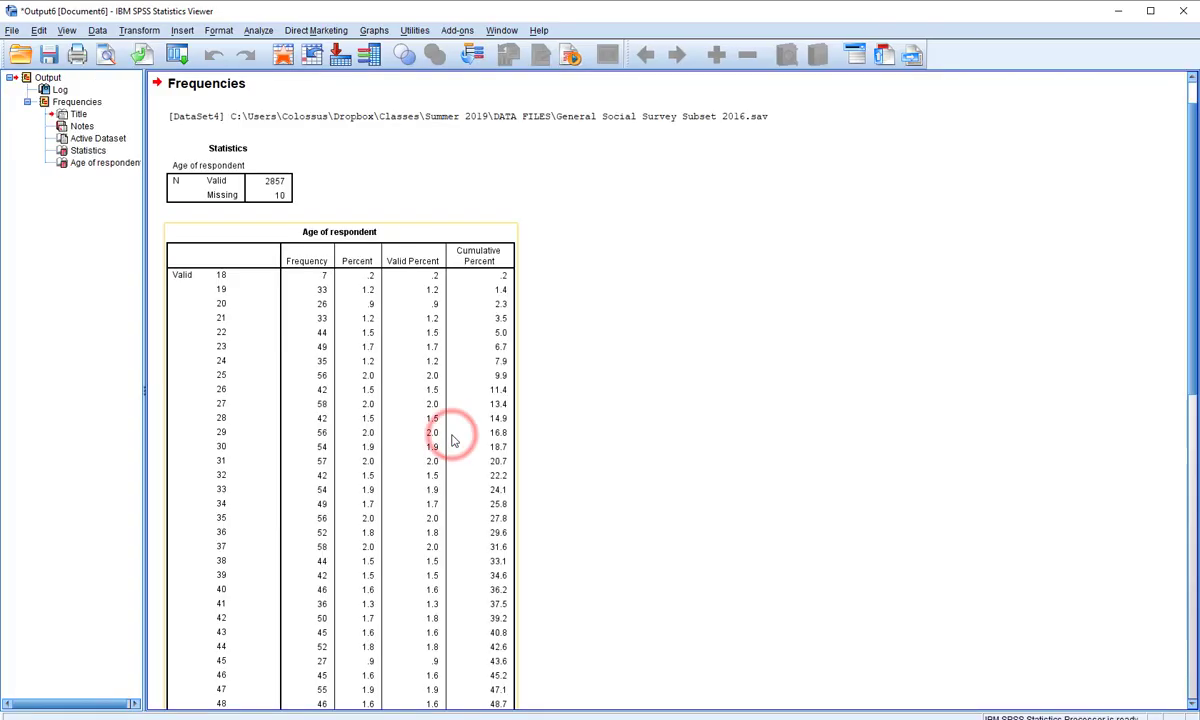
mouse_move(1192, 343)
left_mouse_down()
mouse_move(1165, 546)
mouse_move(1183, 655)
left_mouse_up()
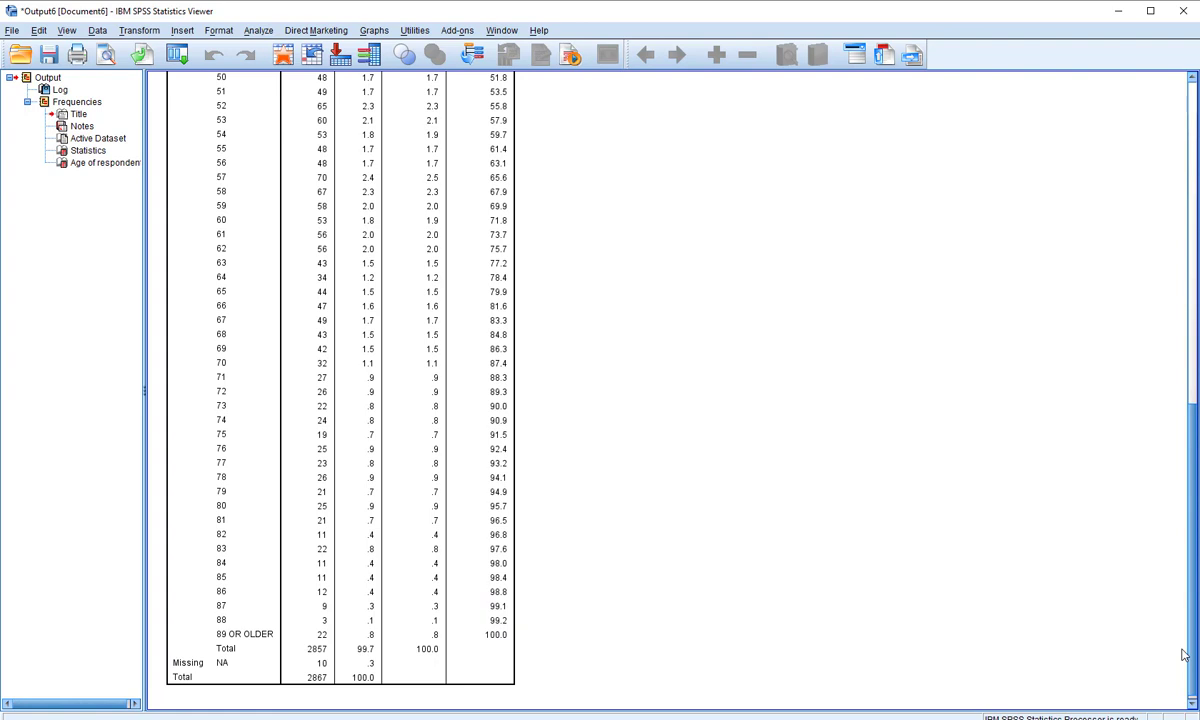
left_click_drag(1183, 655, 1184, 660)
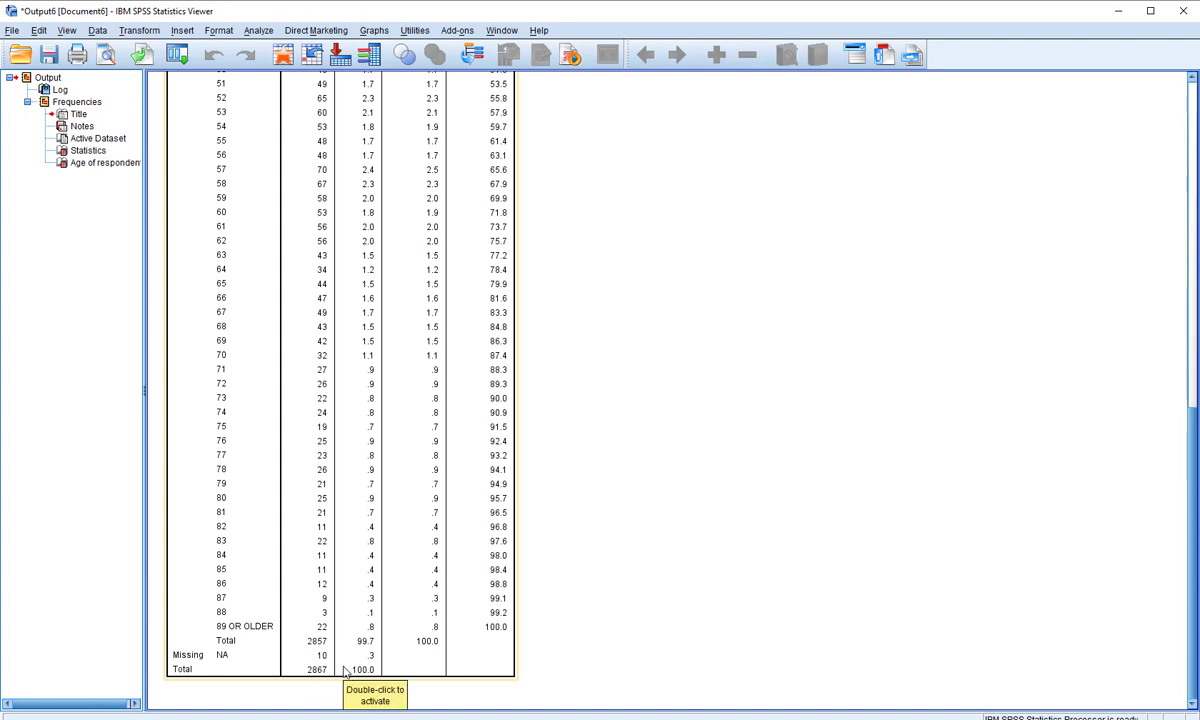
left_click(1188, 510)
left_click_drag(1191, 308, 1191, 276)
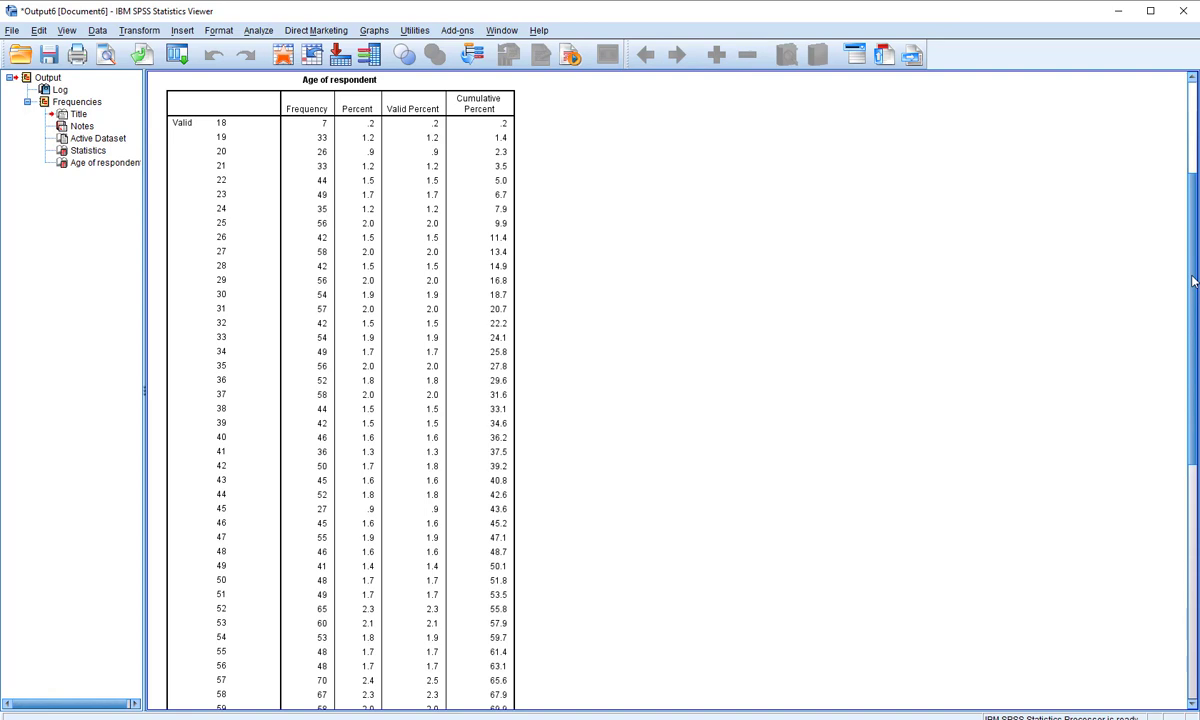
left_click(1120, 12)
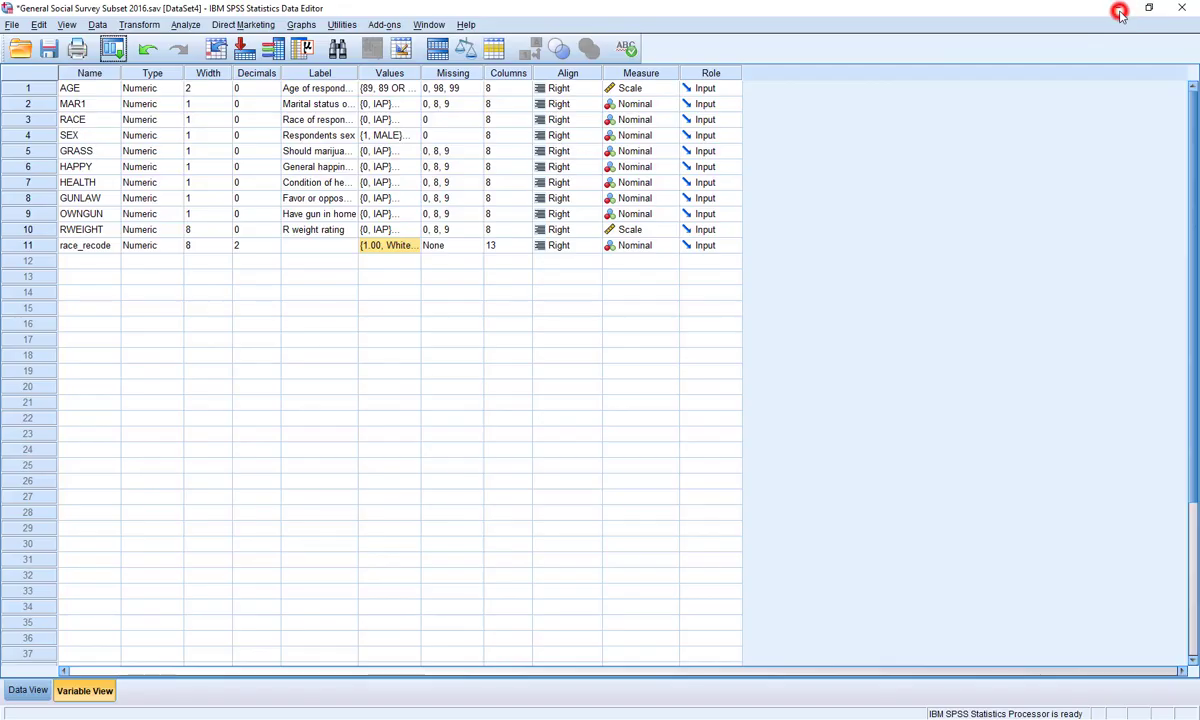
Step: Reset Recode into Different Variables, set AGE to recode into the output variable age_cat, and open its old and new value definitions
left_click(137, 26)
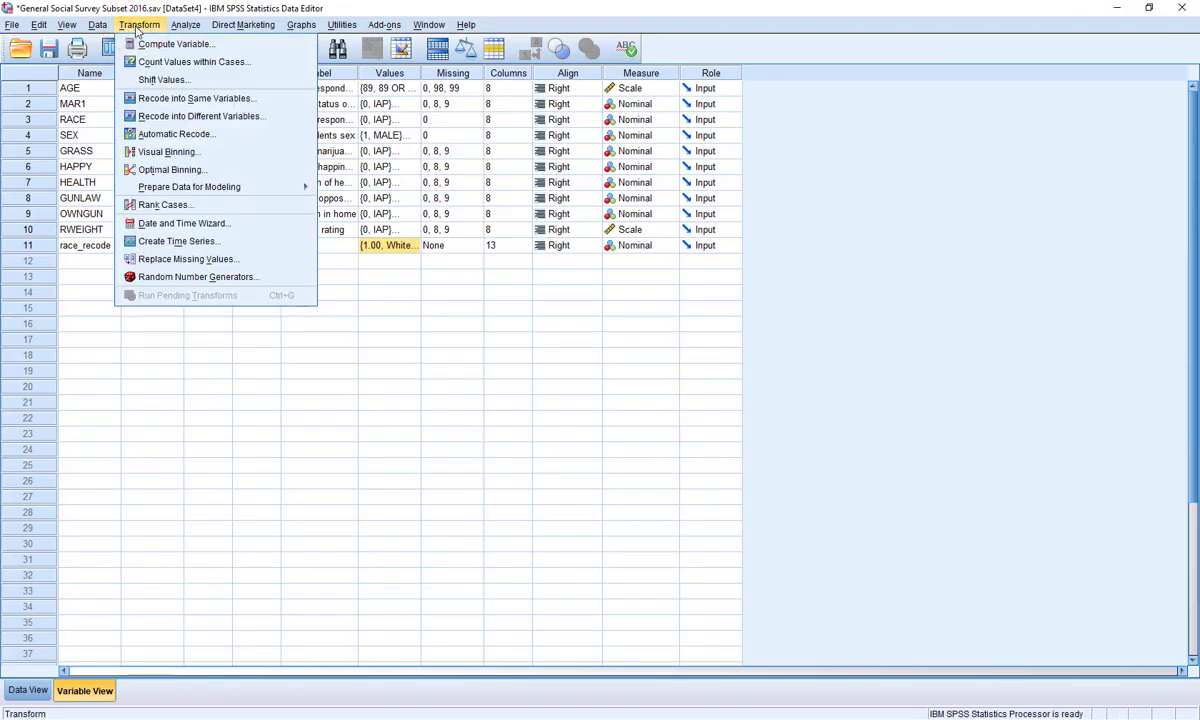
left_click(213, 117)
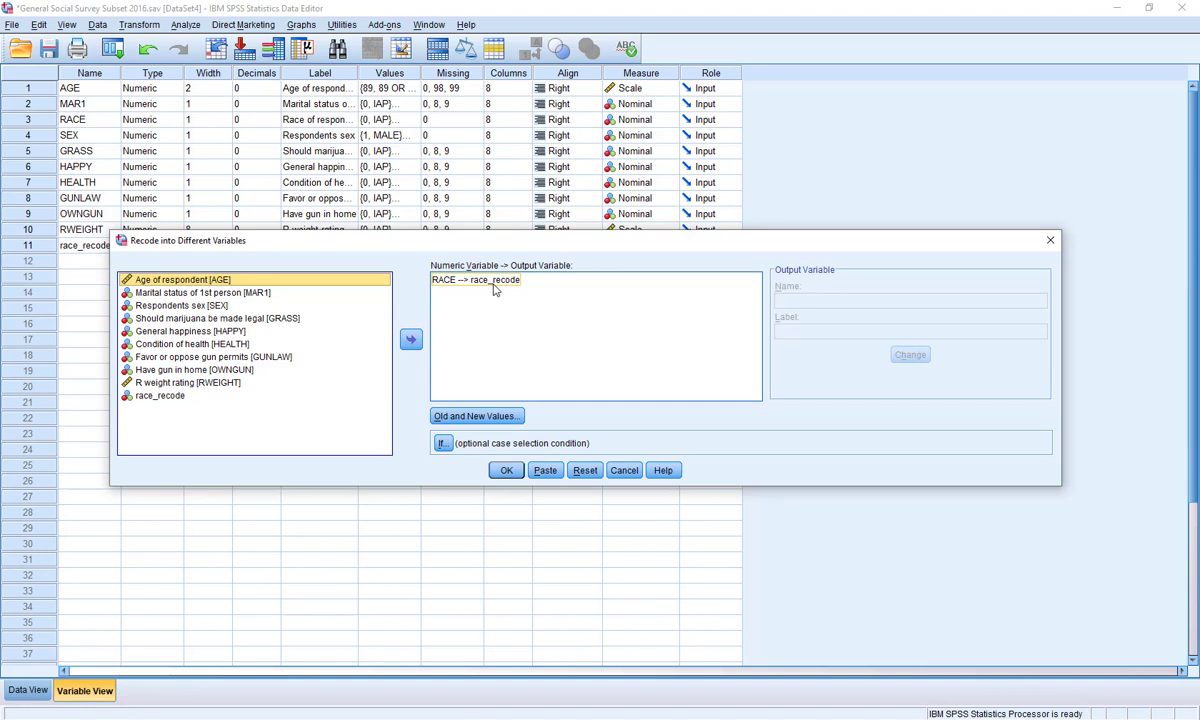
left_click(586, 471)
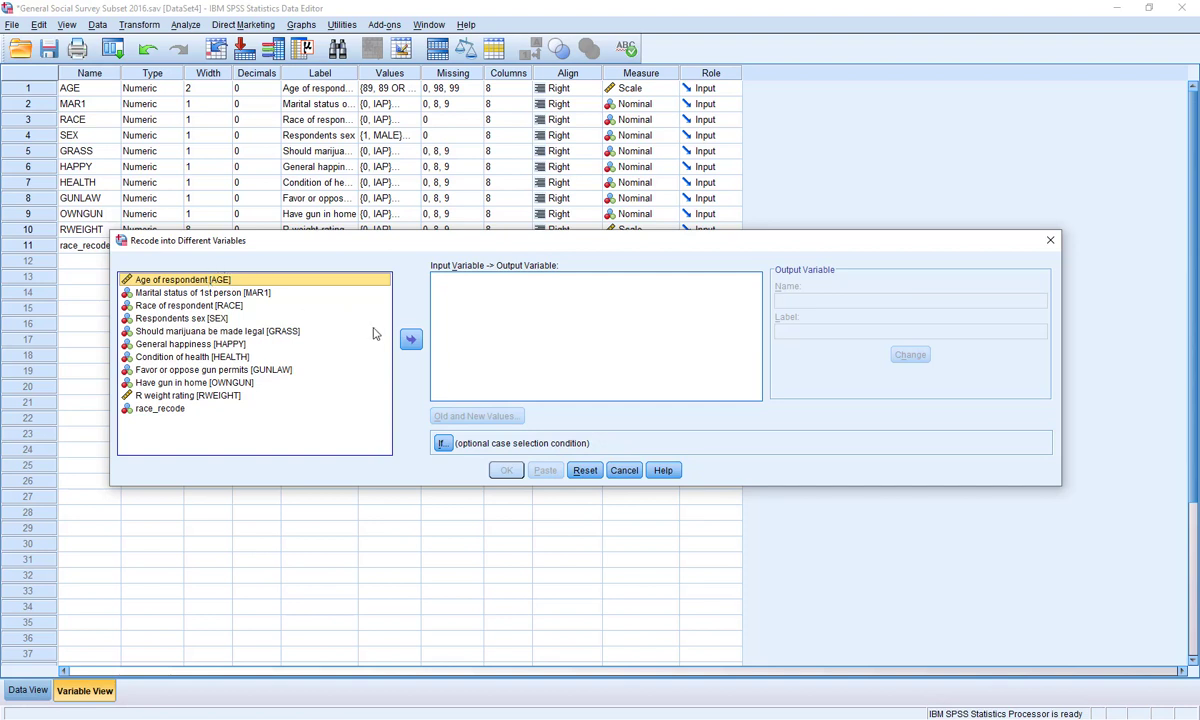
left_click(411, 341)
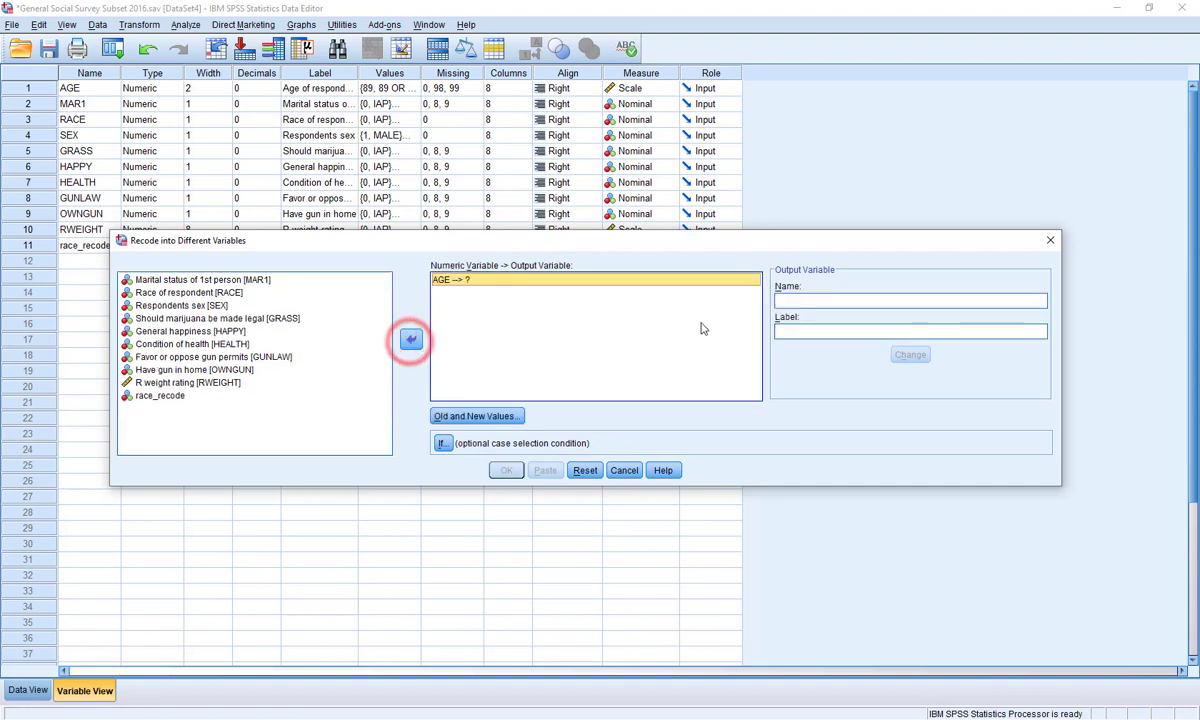
left_click(803, 299)
type("age")
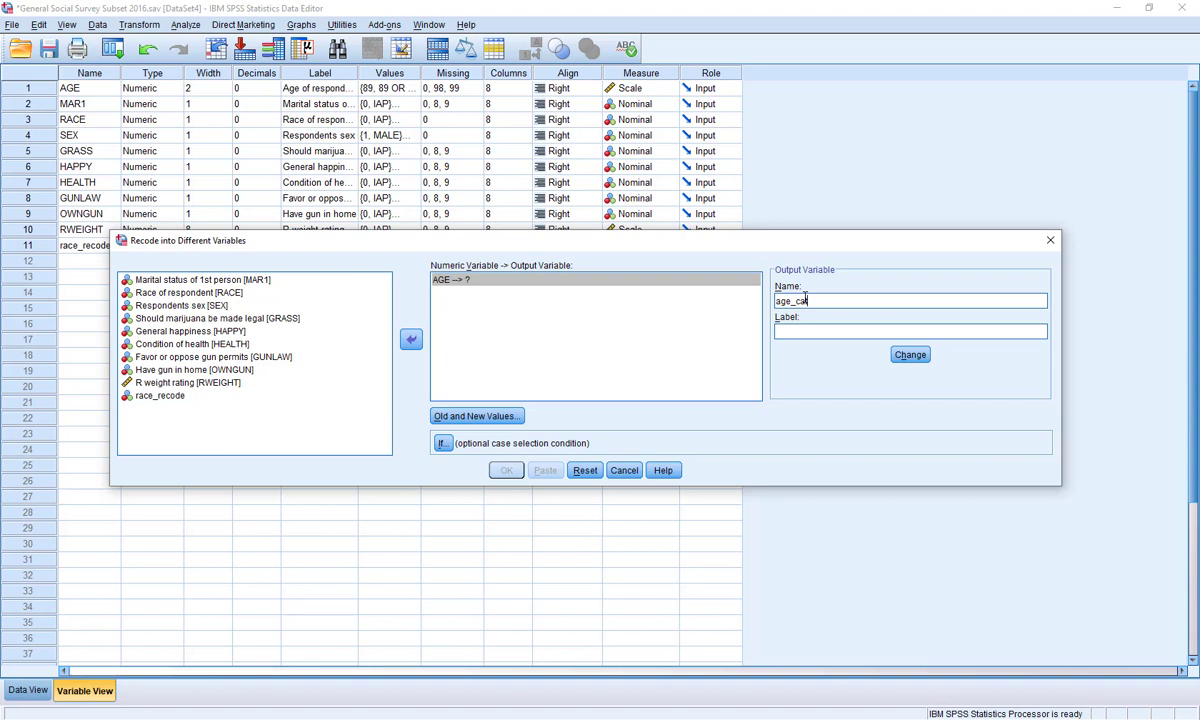
type("_cat")
left_click(910, 356)
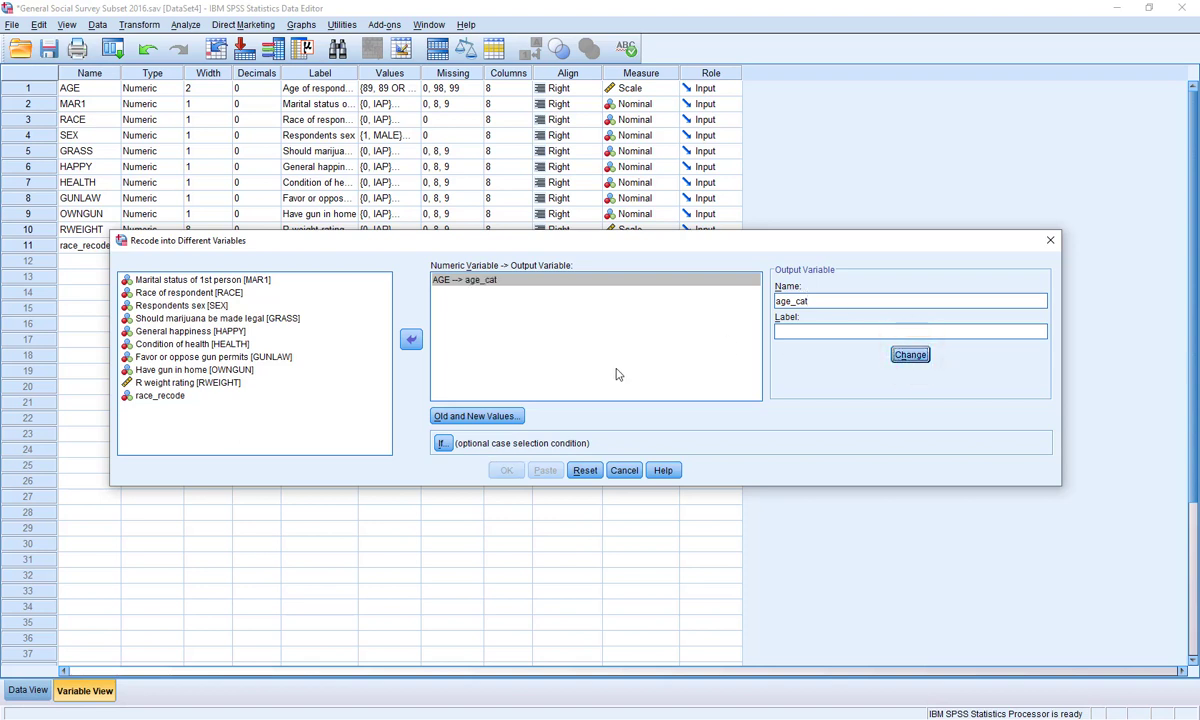
left_click(497, 418)
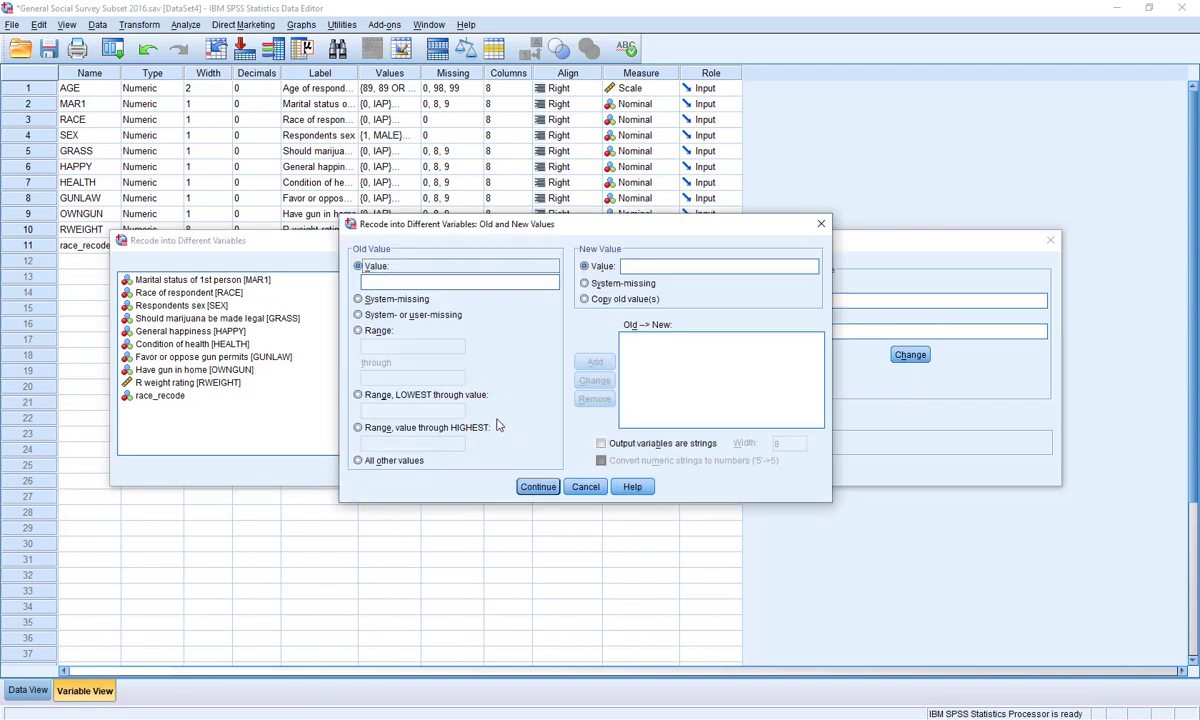
Step: Add two single-value recode rules for AGE, mapping 18 to 1 and 19 to 1
left_click(481, 278)
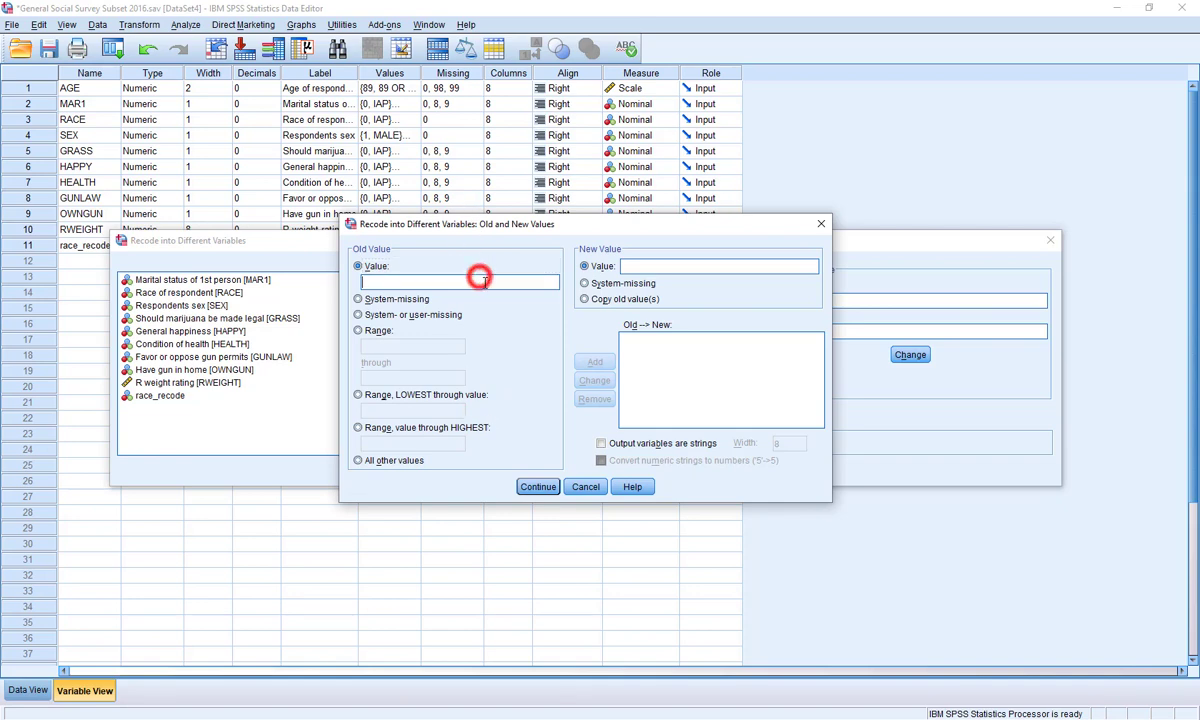
type("18")
left_click(662, 267)
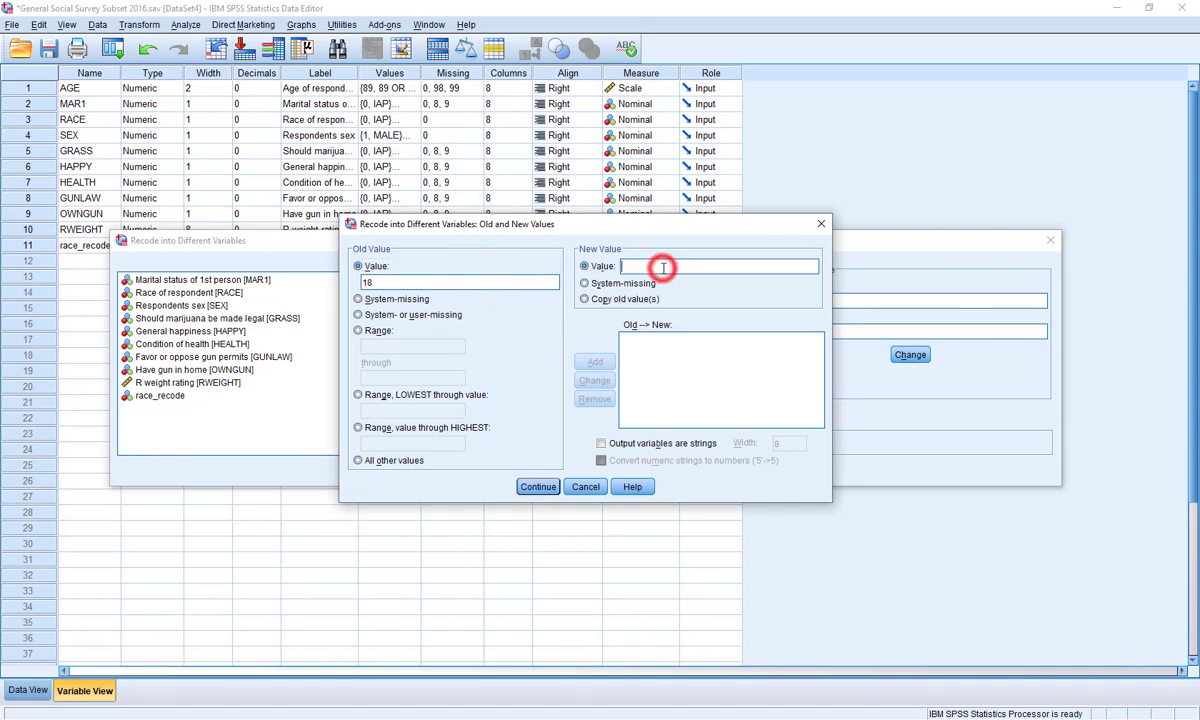
type("1")
left_click(594, 361)
left_click(480, 284)
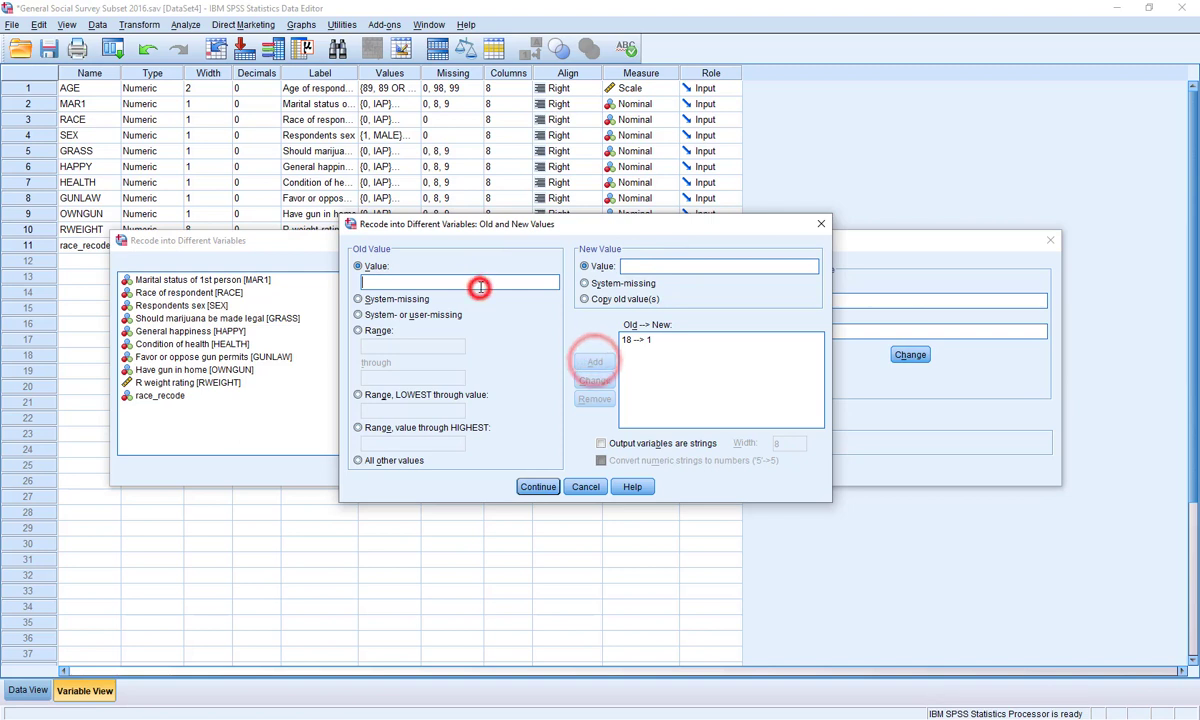
type("19")
left_click(683, 263)
type("1")
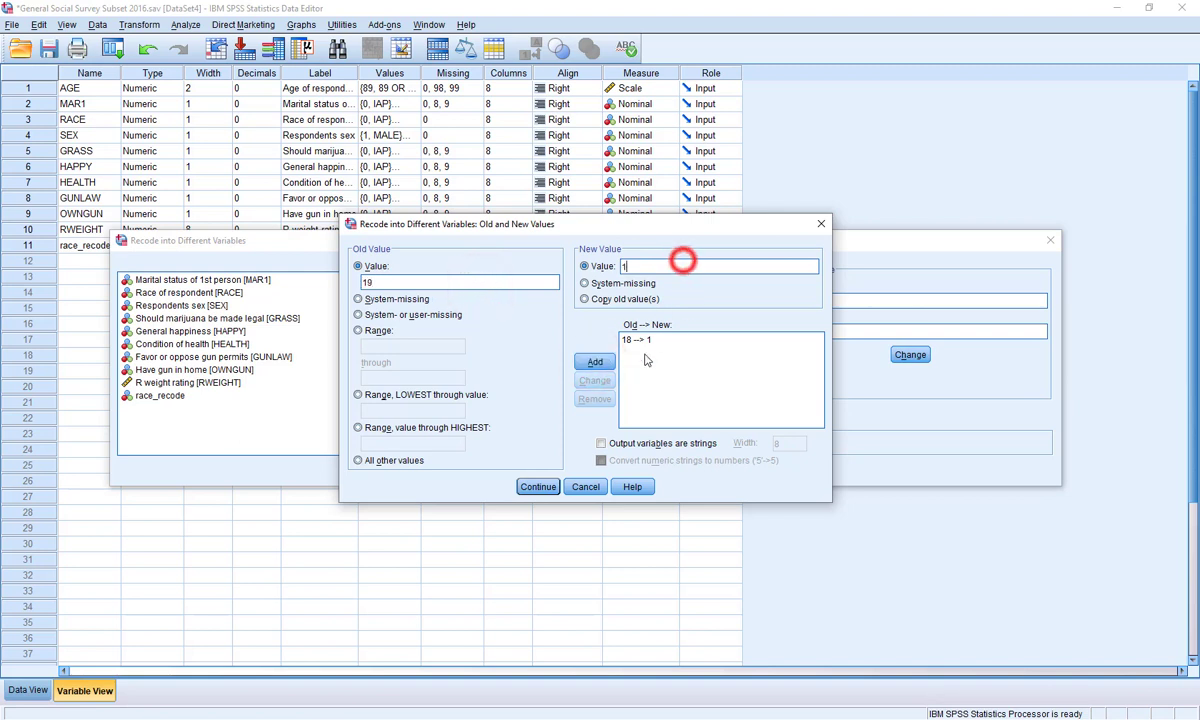
left_click(594, 361)
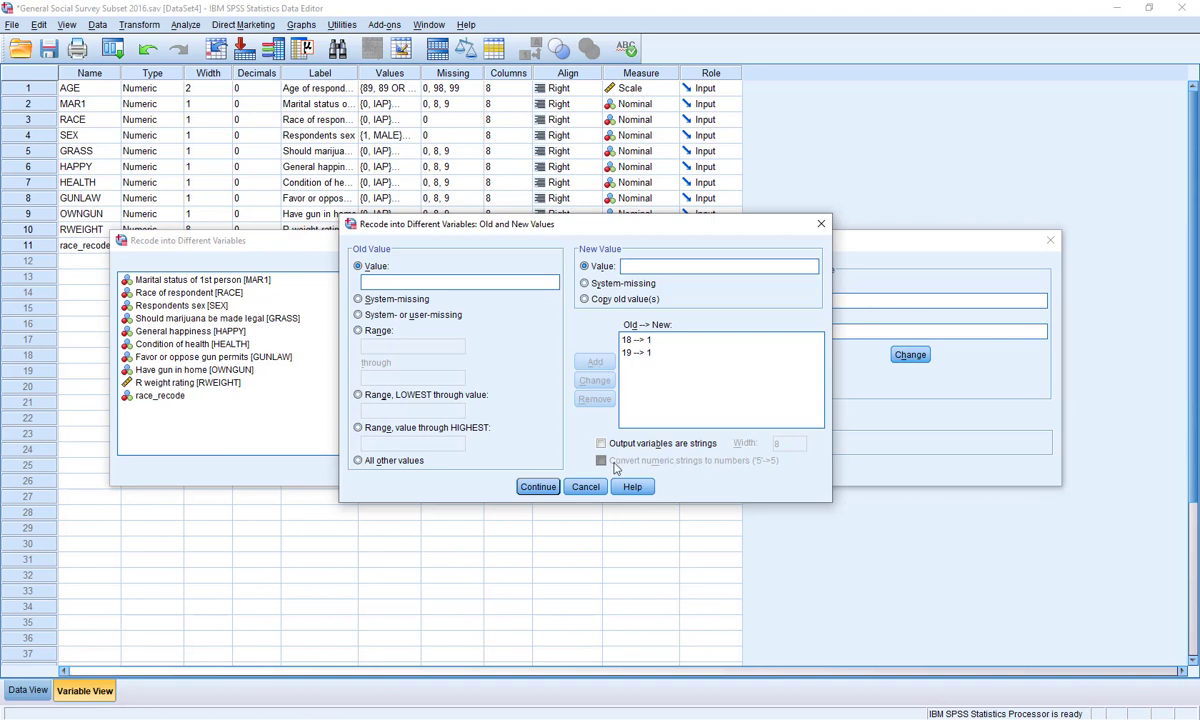
Step: Remove the single-value recode rules for ages 19 and 18
left_click(638, 352)
left_click(597, 400)
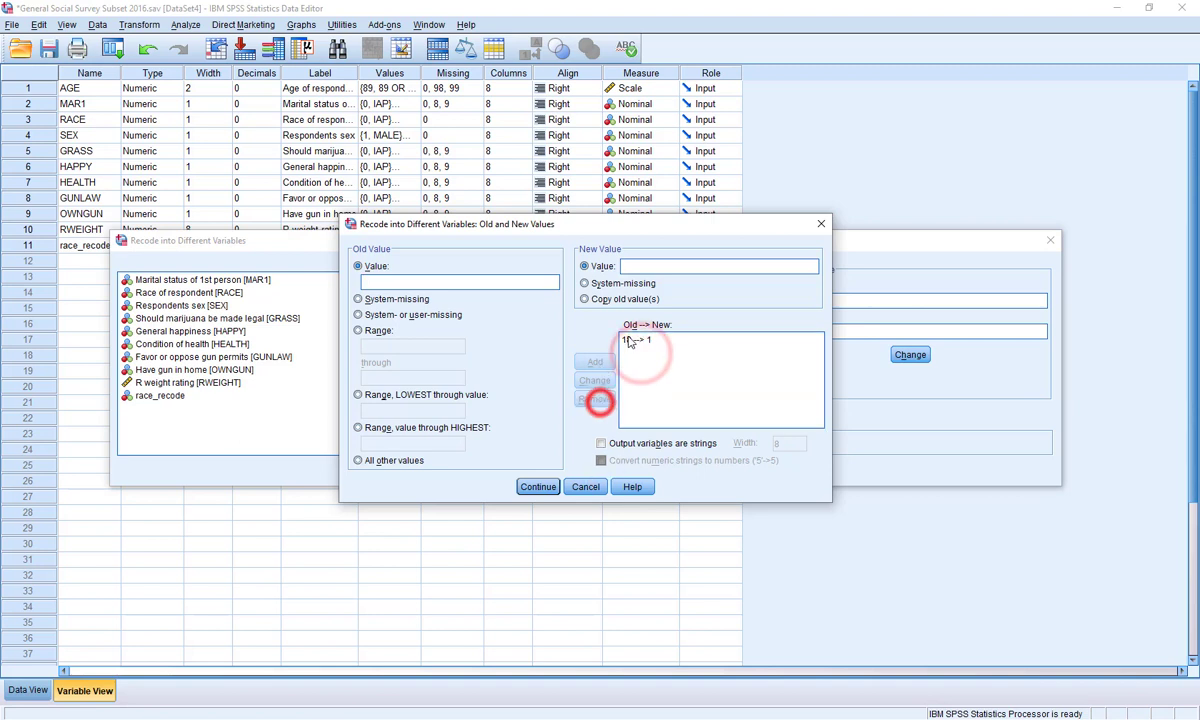
left_click(636, 340)
left_click(597, 400)
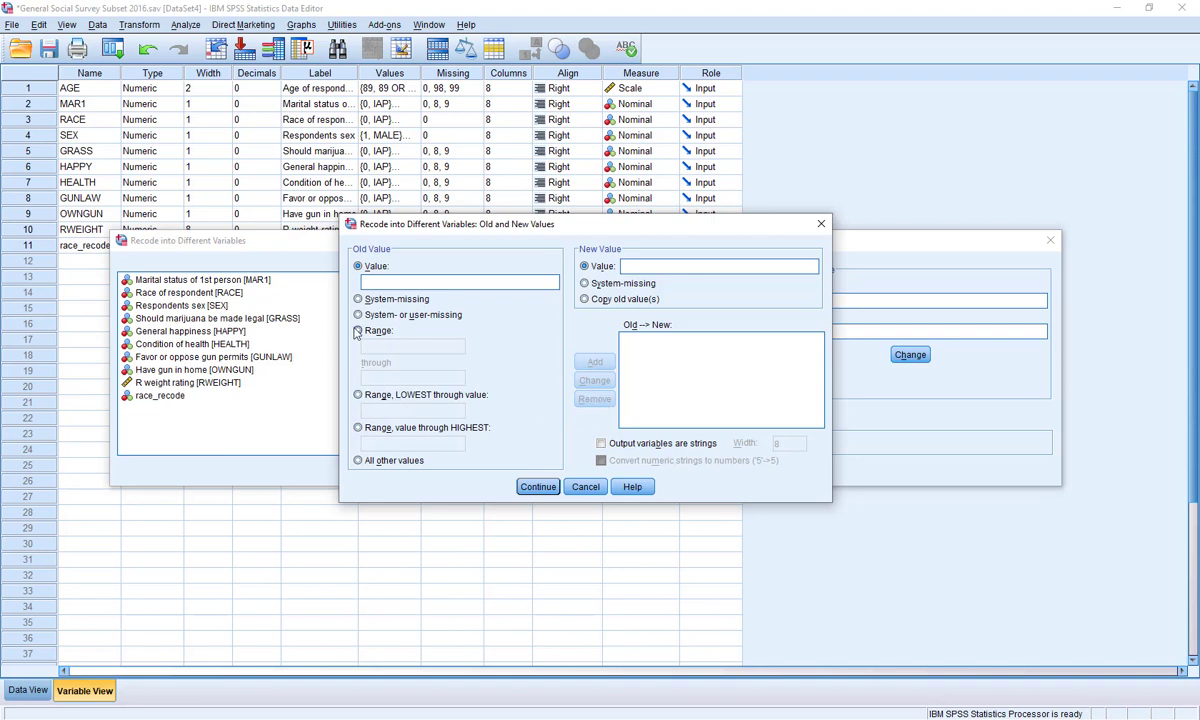
Step: Add a recode rule mapping the age range 18 through 25 to 1, and remove it again
left_click(357, 331)
left_click(375, 346)
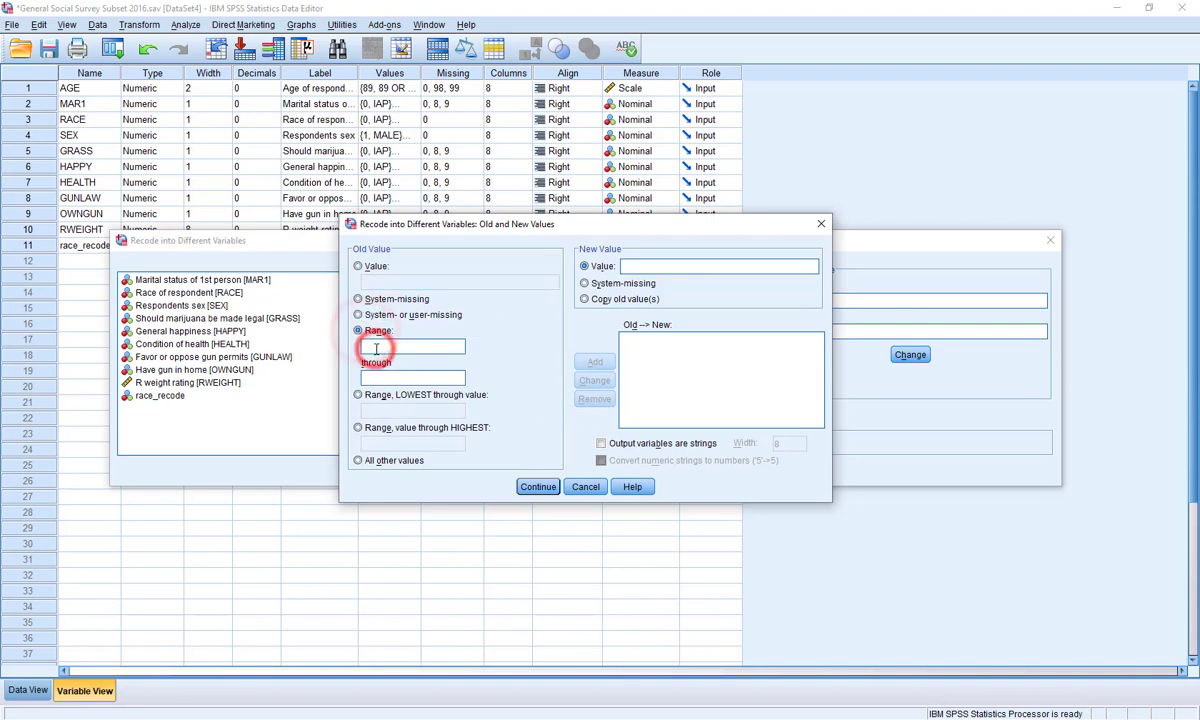
type("18")
left_click(396, 374)
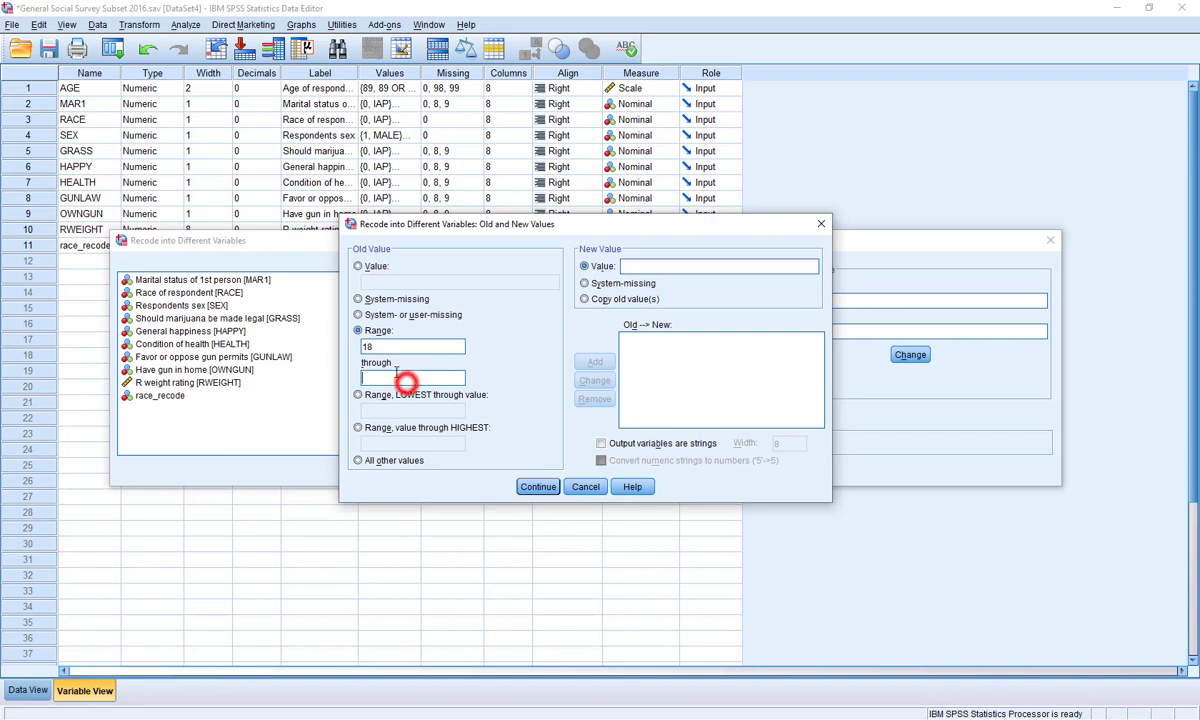
type("25")
left_click(655, 262)
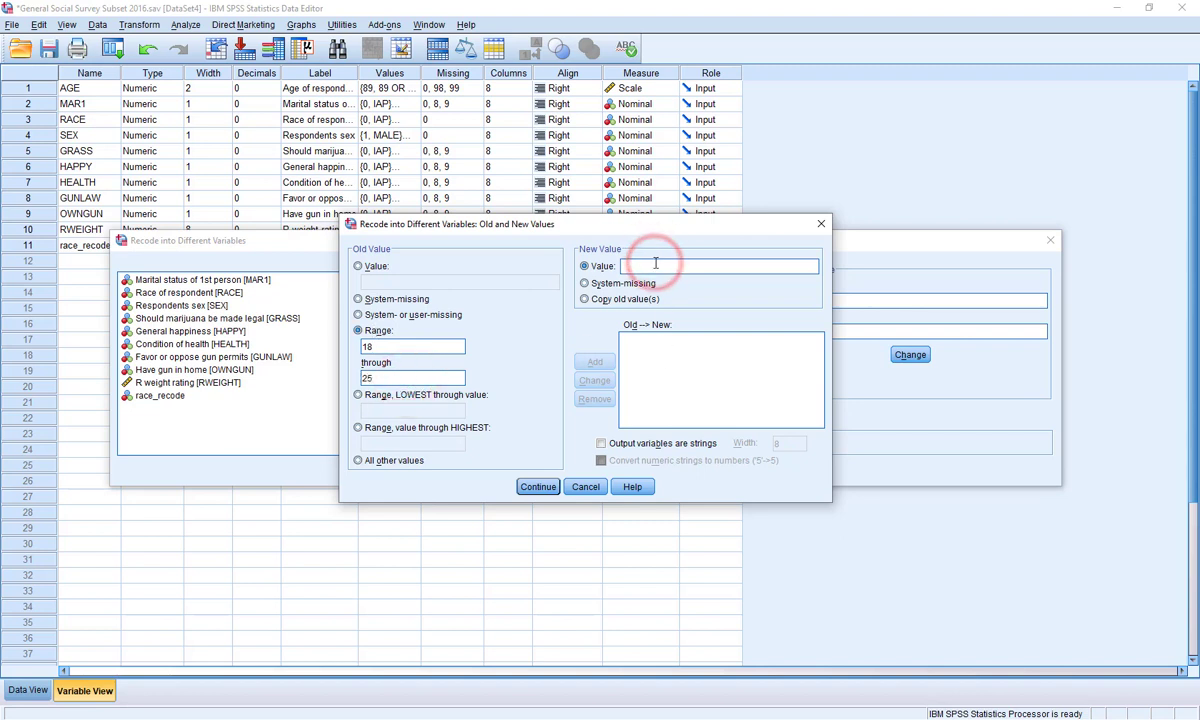
type("1")
left_click(596, 363)
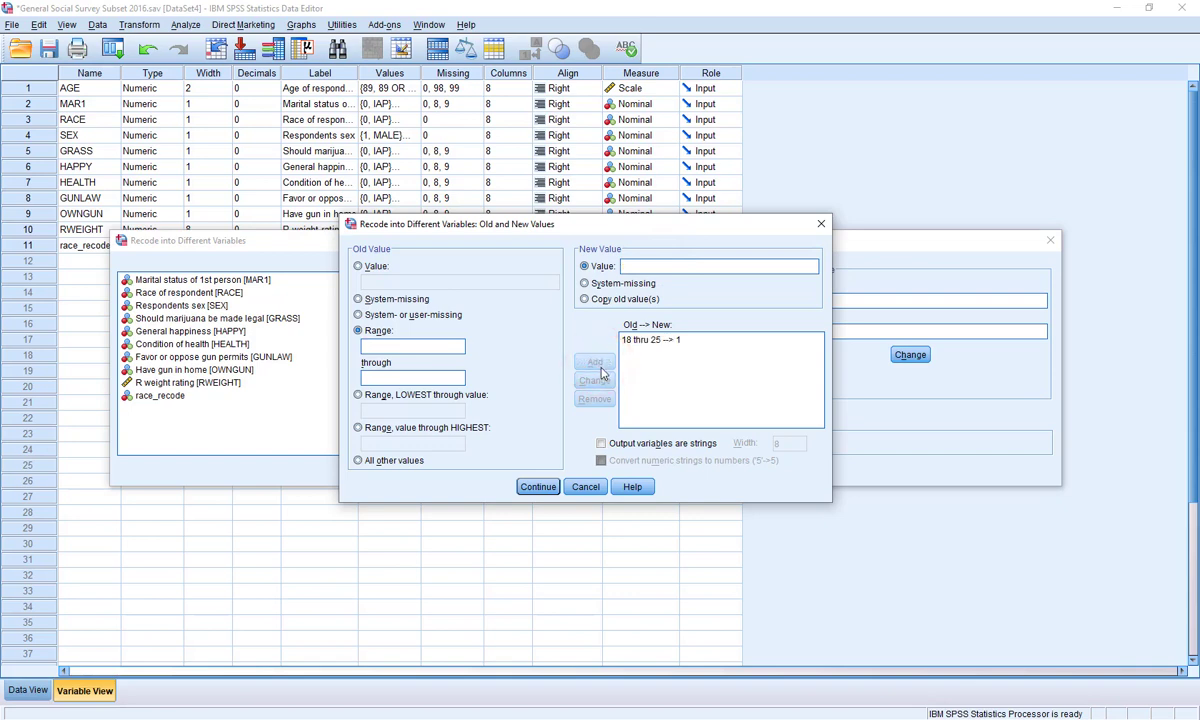
left_click(652, 340)
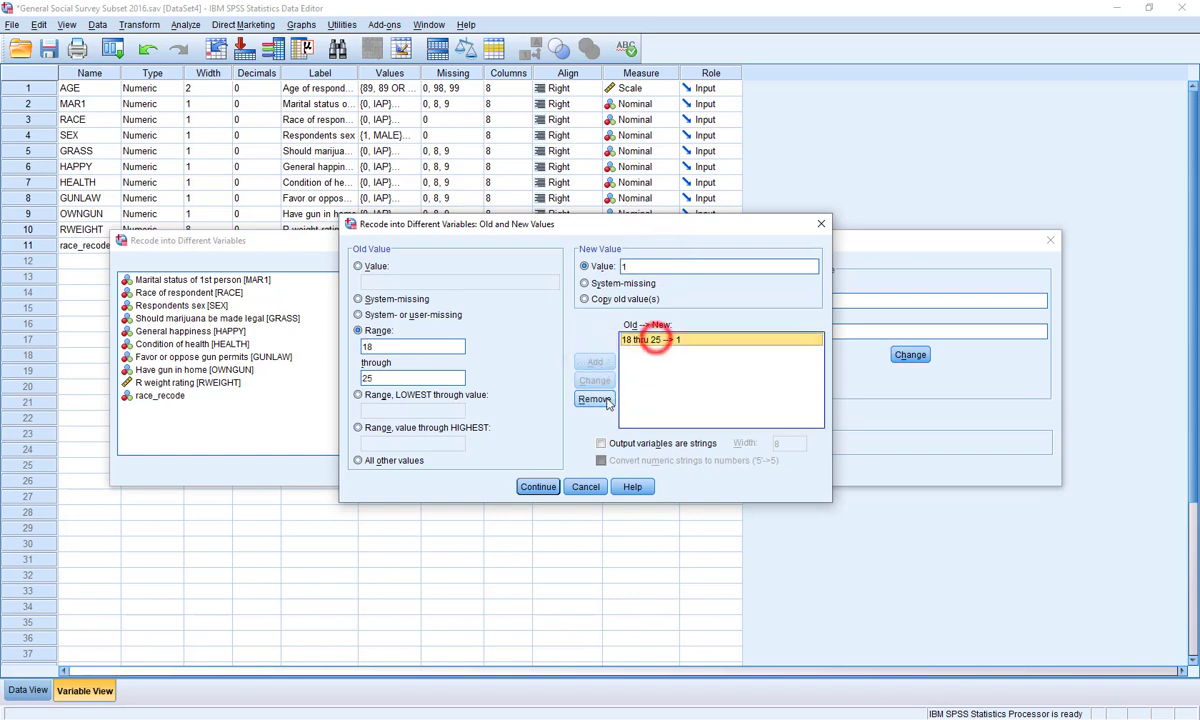
left_click(603, 399)
Step: Try a recode rule mapping the lowest age through 25 to 1, and remove it again
left_click(389, 395)
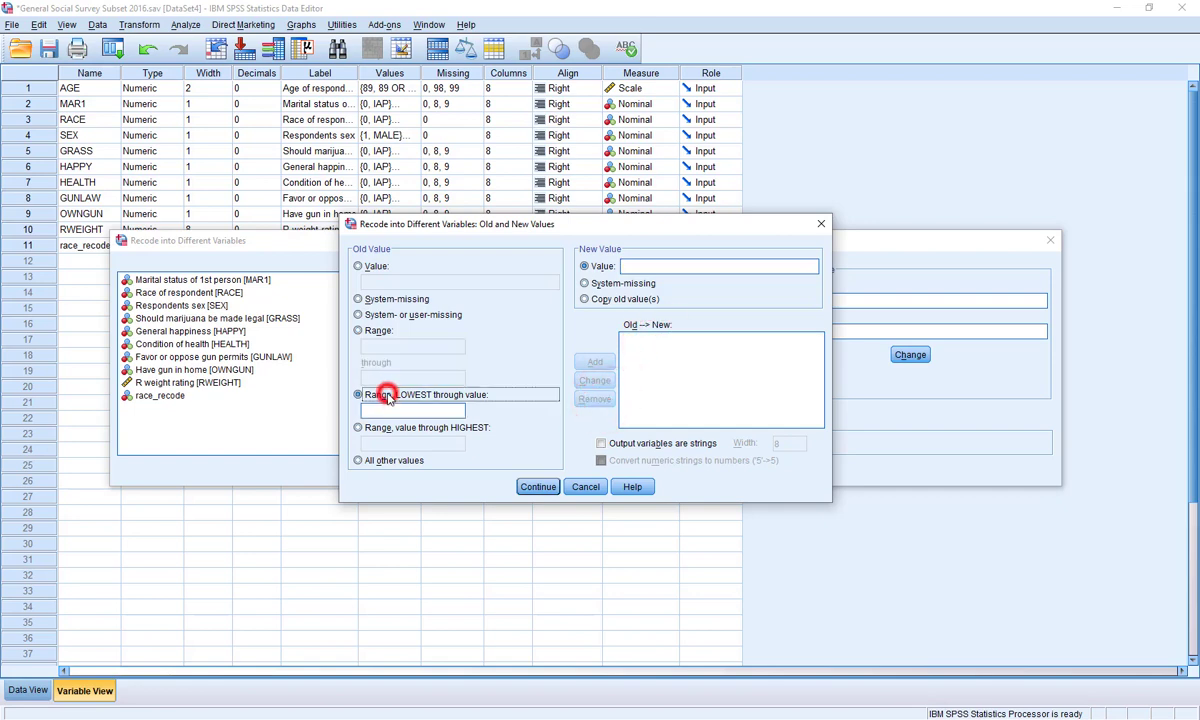
left_click(398, 410)
type("25")
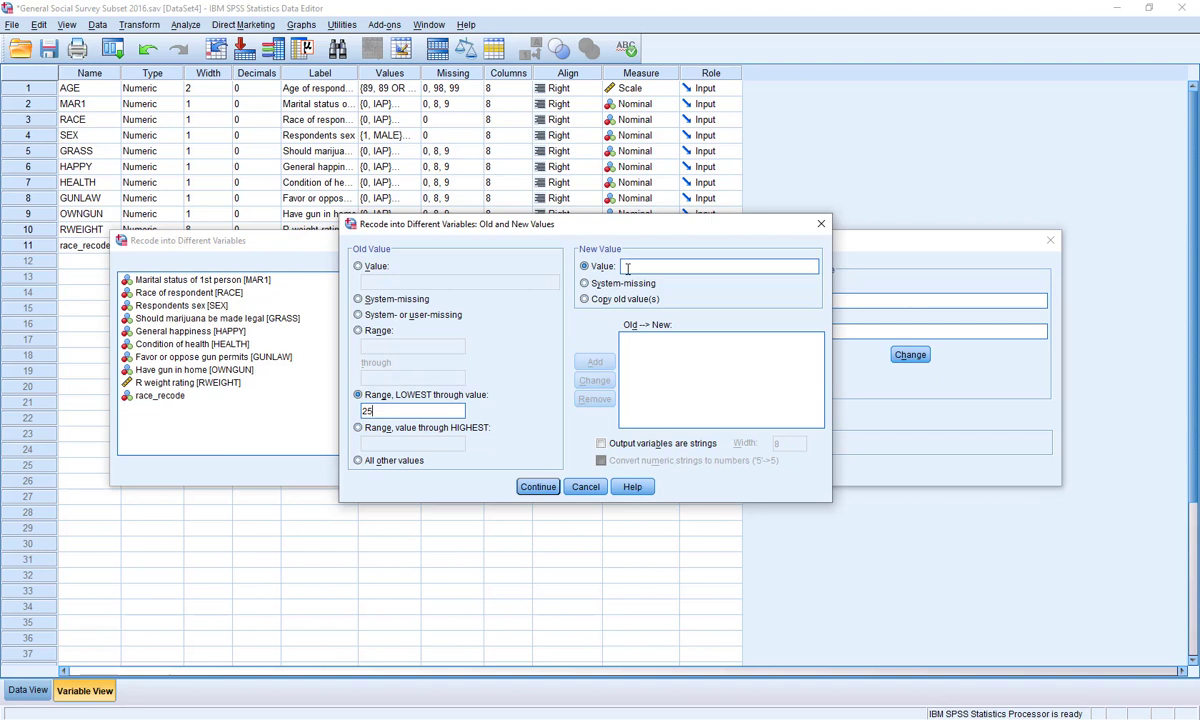
left_click(630, 265)
type("1")
left_click(591, 362)
left_click(648, 340)
left_click(594, 398)
Step: Add a recode rule that keeps system-missing AGE values as system-missing in age_cat
left_click(360, 299)
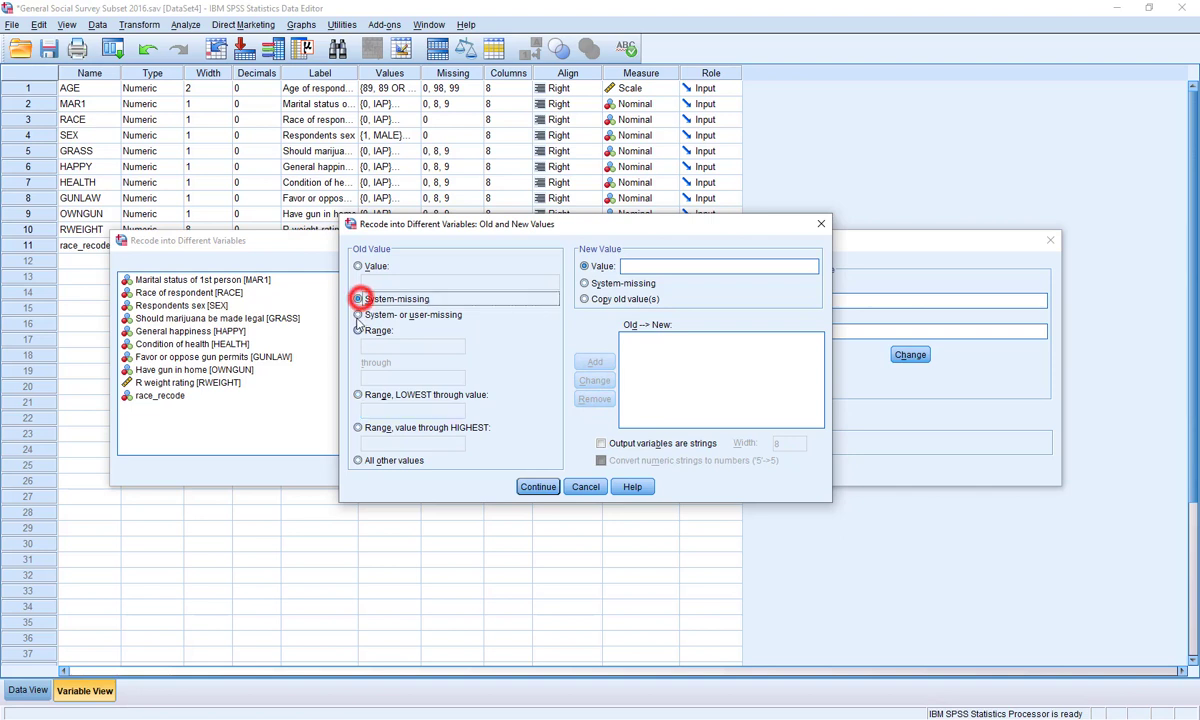
left_click(586, 284)
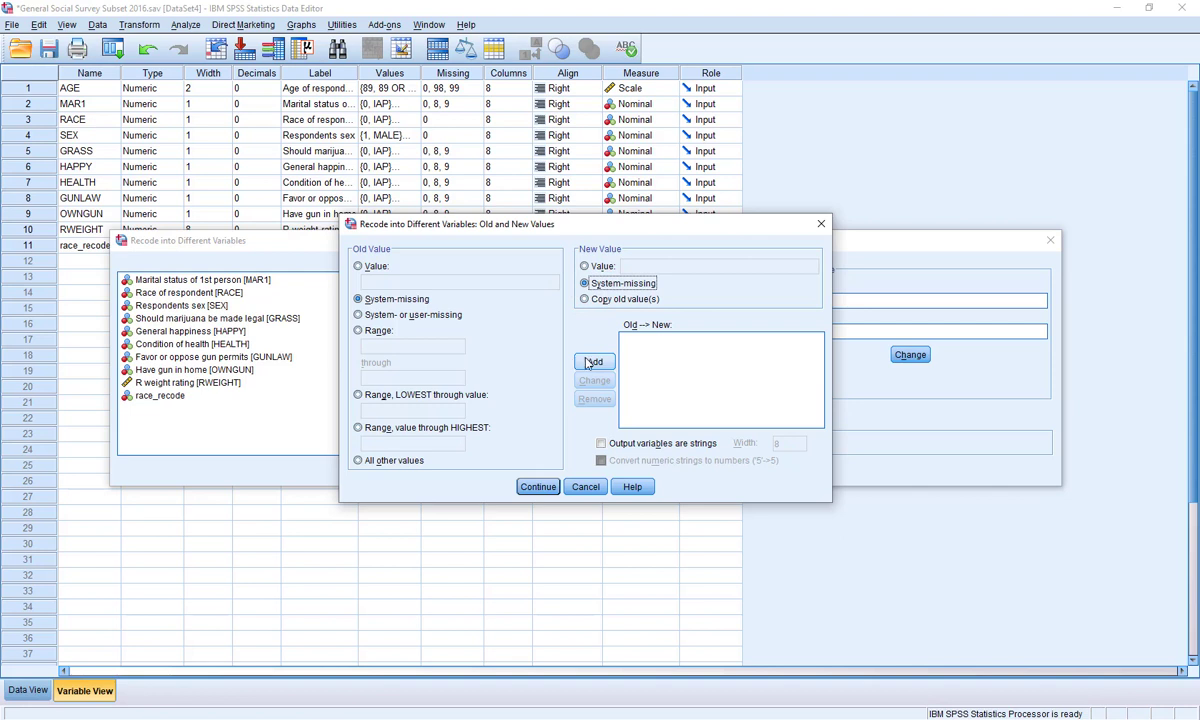
left_click(585, 363)
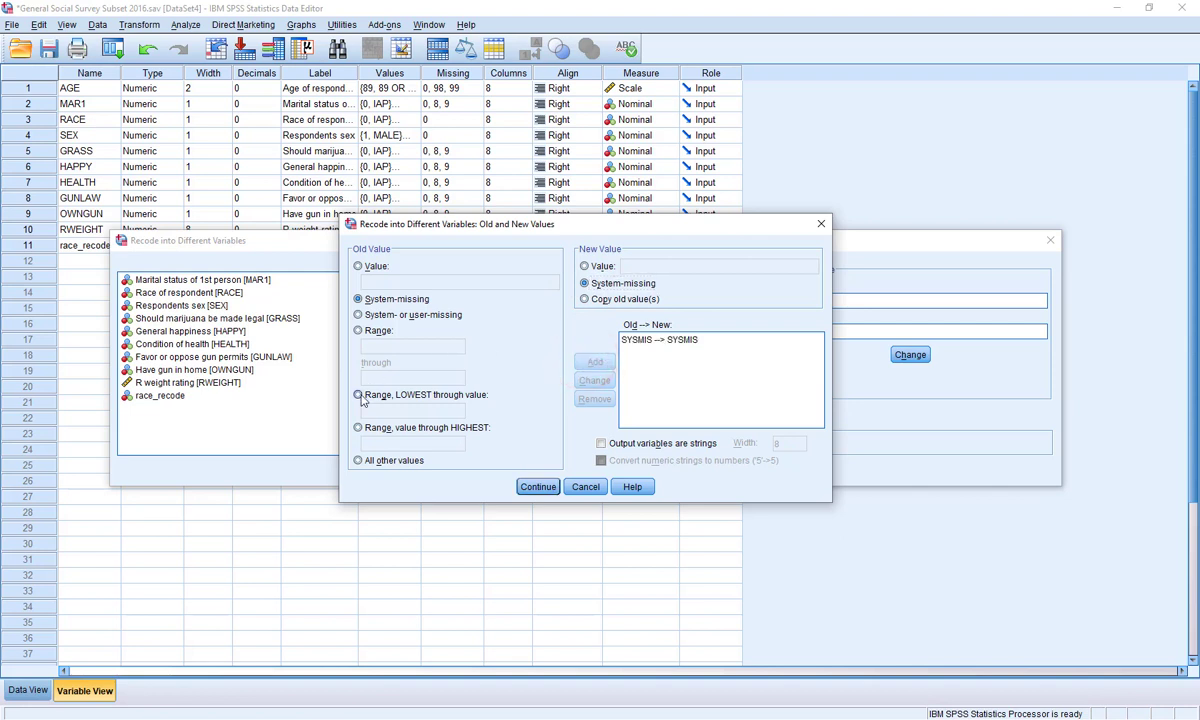
Step: Add a recode rule mapping ages from the lowest through 25 to the new value 1
left_click(358, 394)
left_click(396, 410)
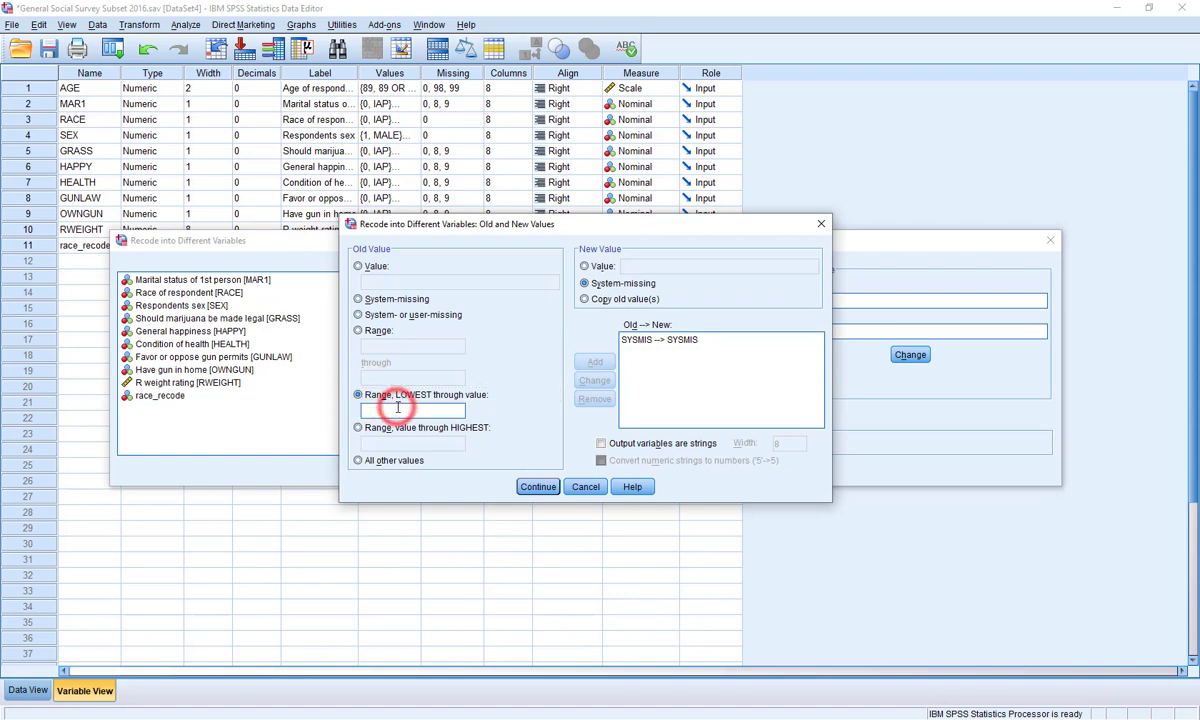
type("25")
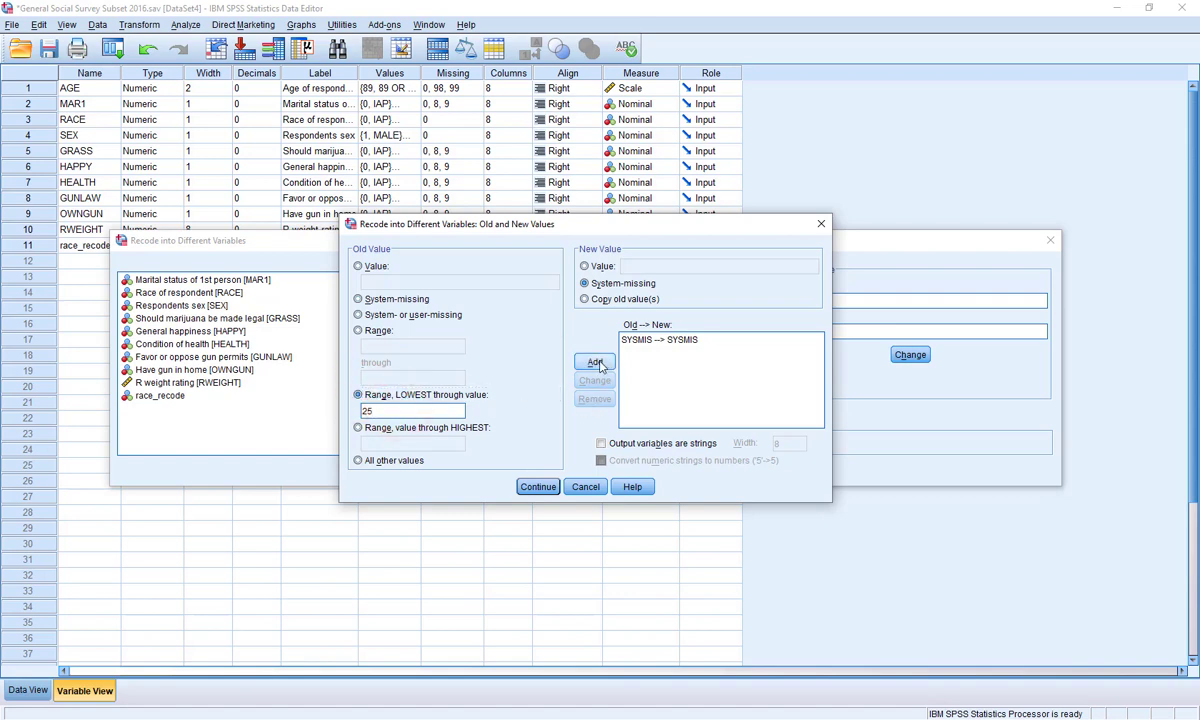
left_click(641, 267)
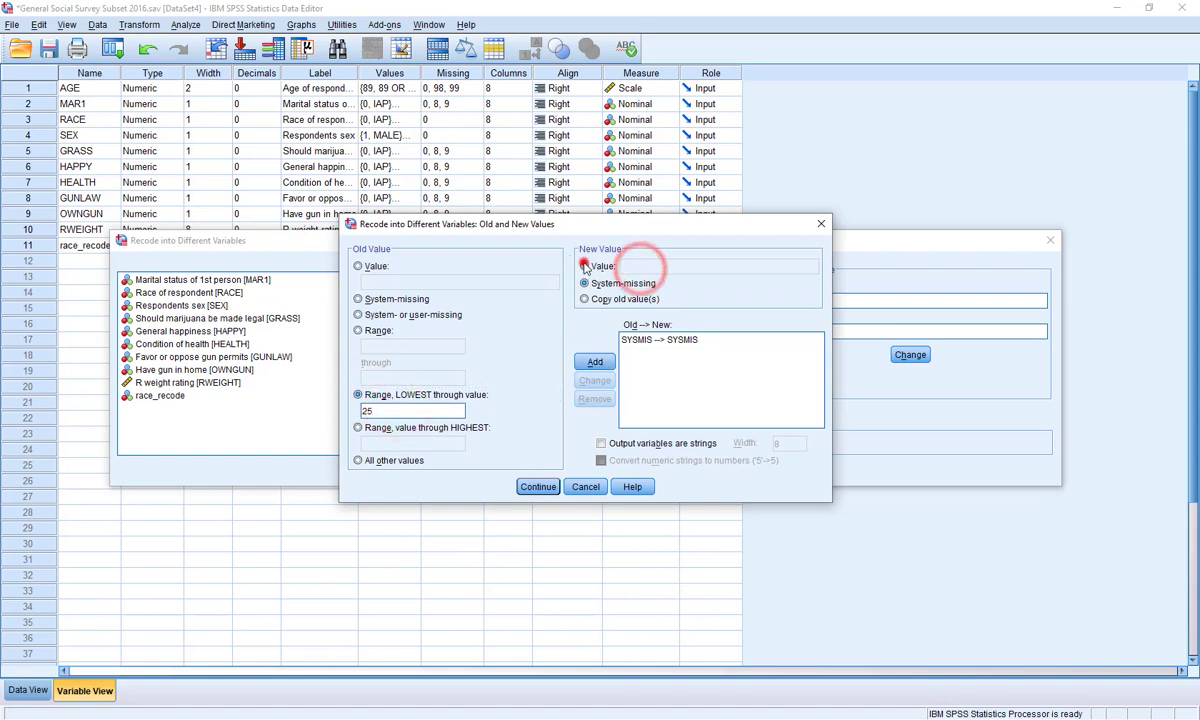
type("1")
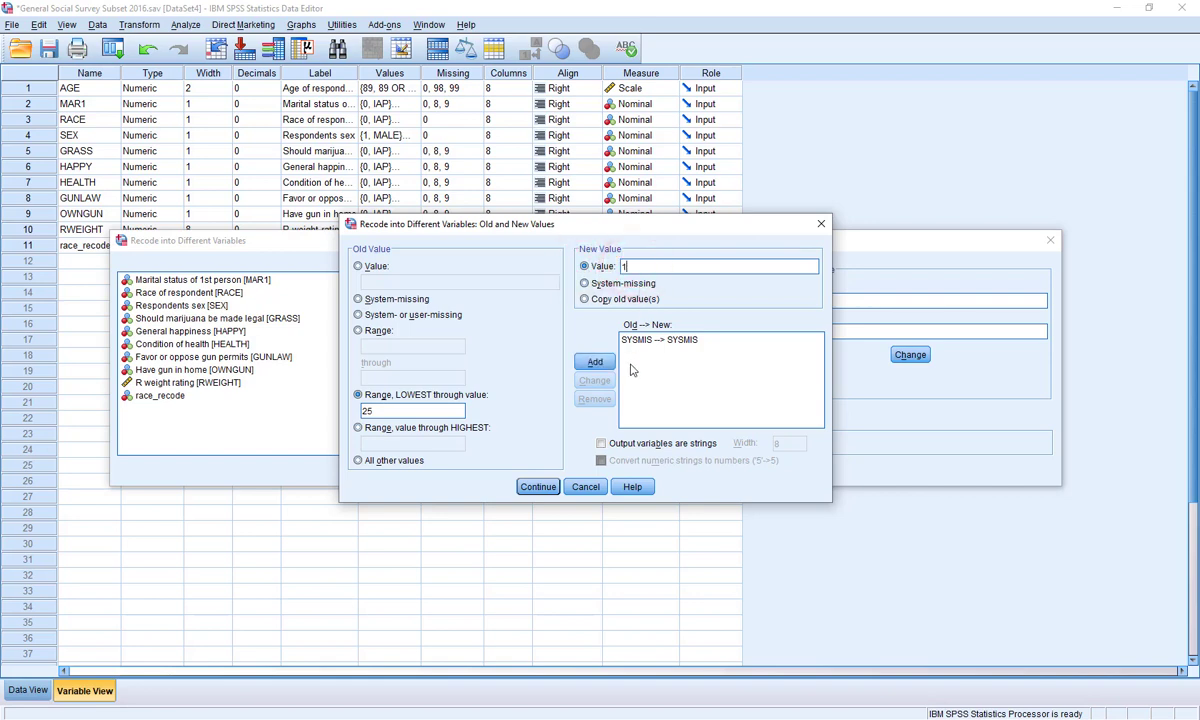
left_click(595, 362)
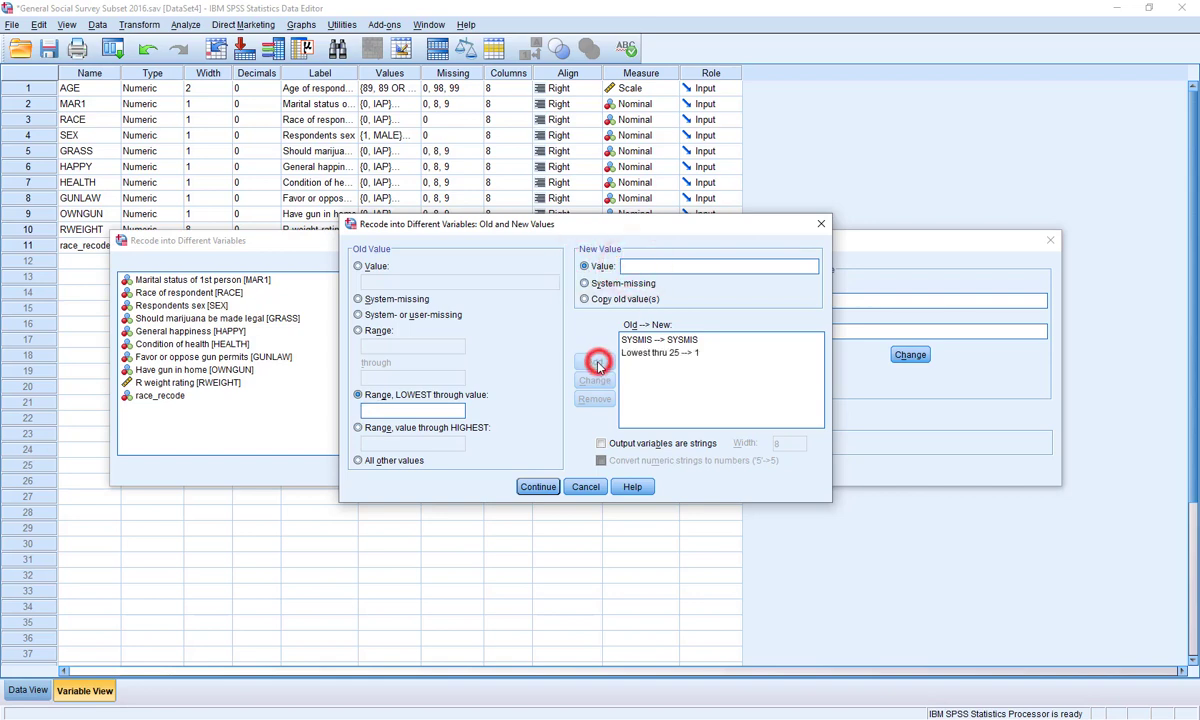
Step: Add a recode rule mapping the age range 26 through 64 to the new value 2
left_click(358, 330)
left_click(405, 346)
type("26")
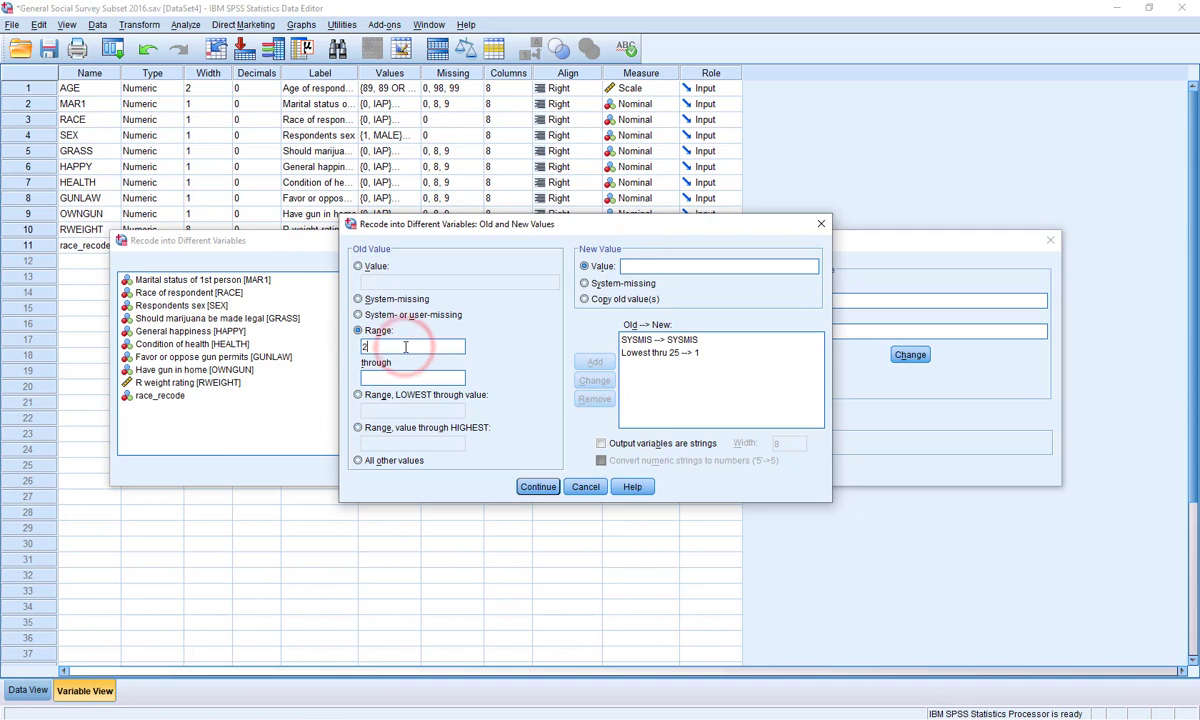
left_click(401, 376)
type("64")
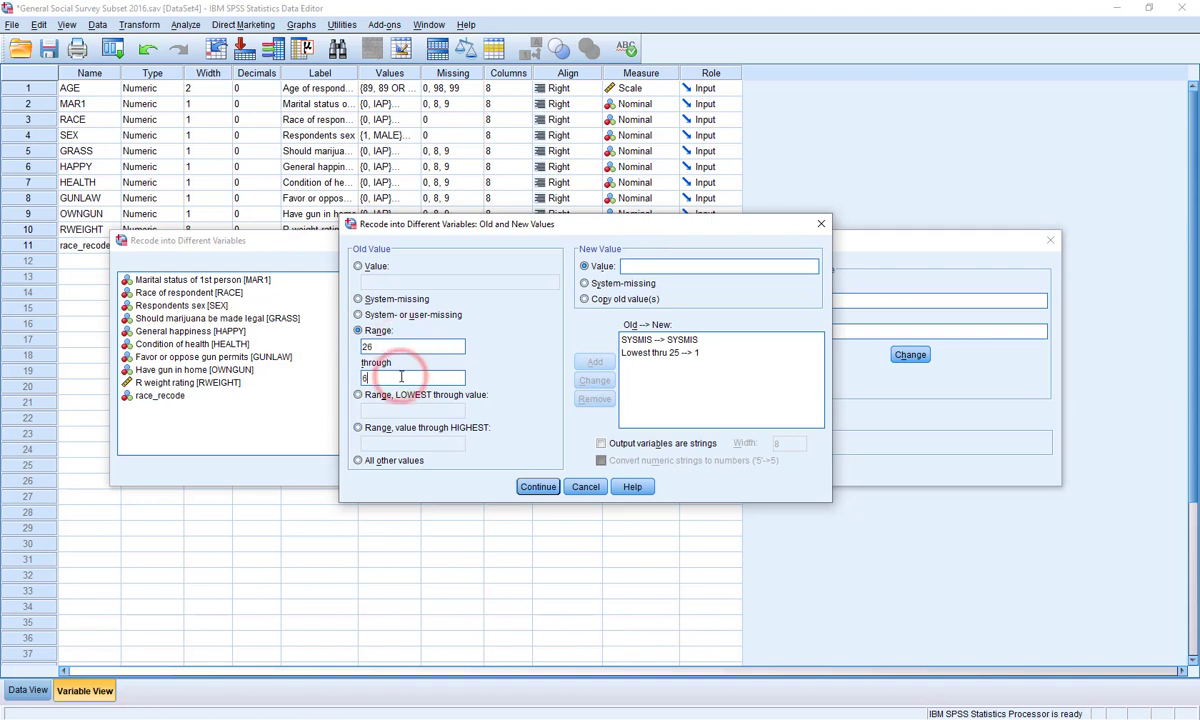
left_click(645, 265)
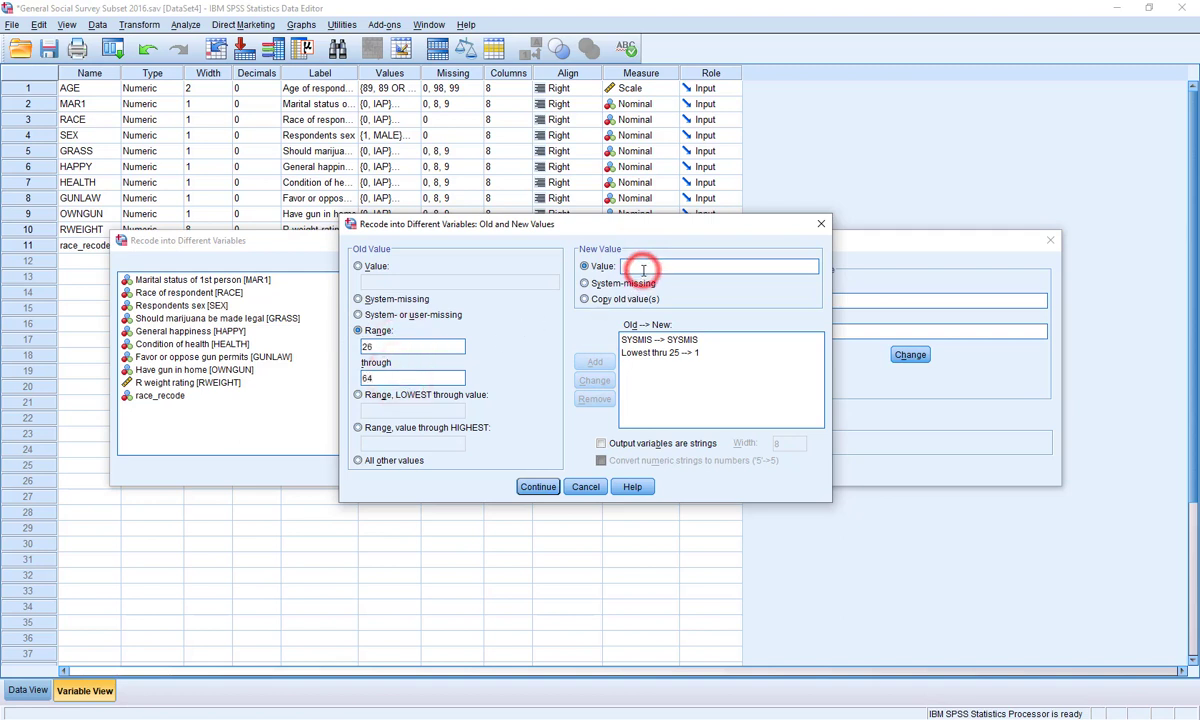
type("2")
left_click(595, 362)
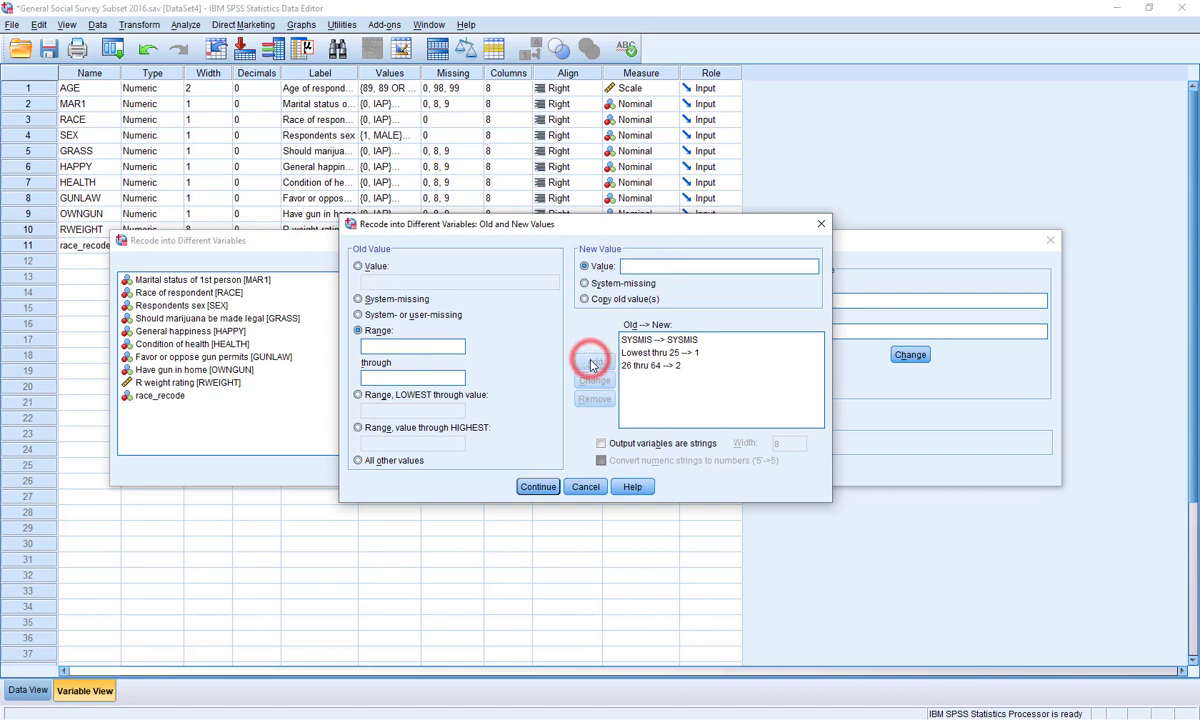
Step: Add a recode rule mapping ages from 65 through the highest to the new value 3
left_click(358, 428)
type("65")
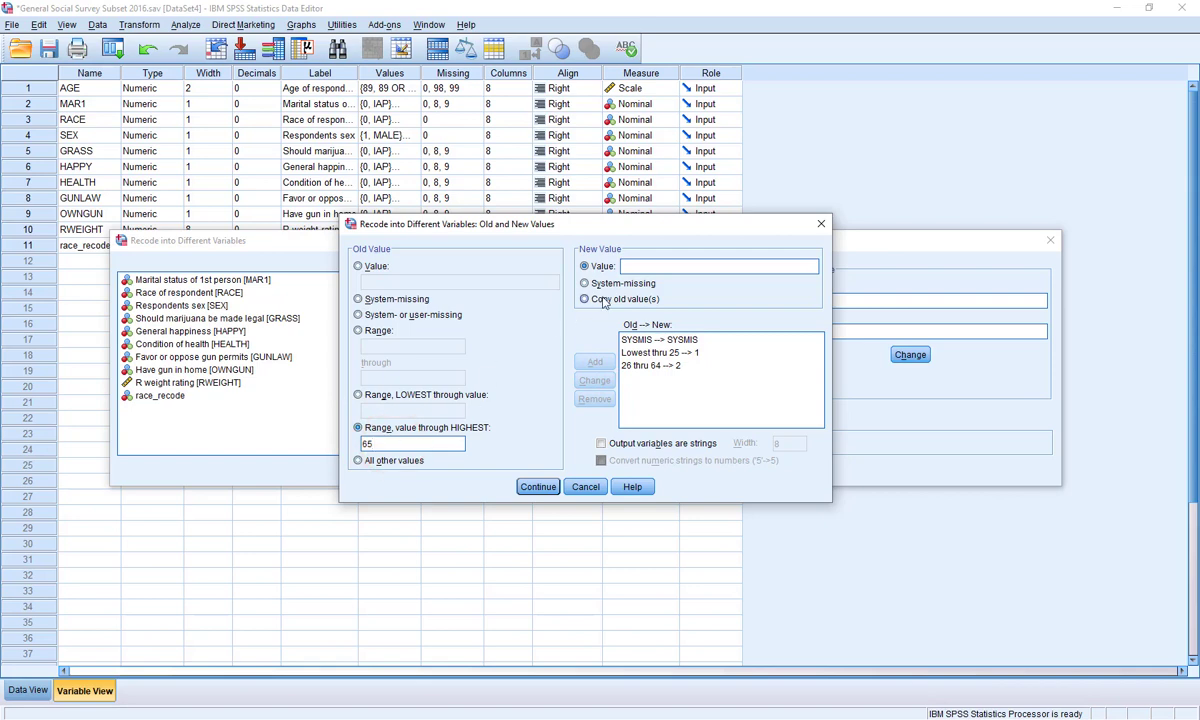
left_click(654, 264)
type("3")
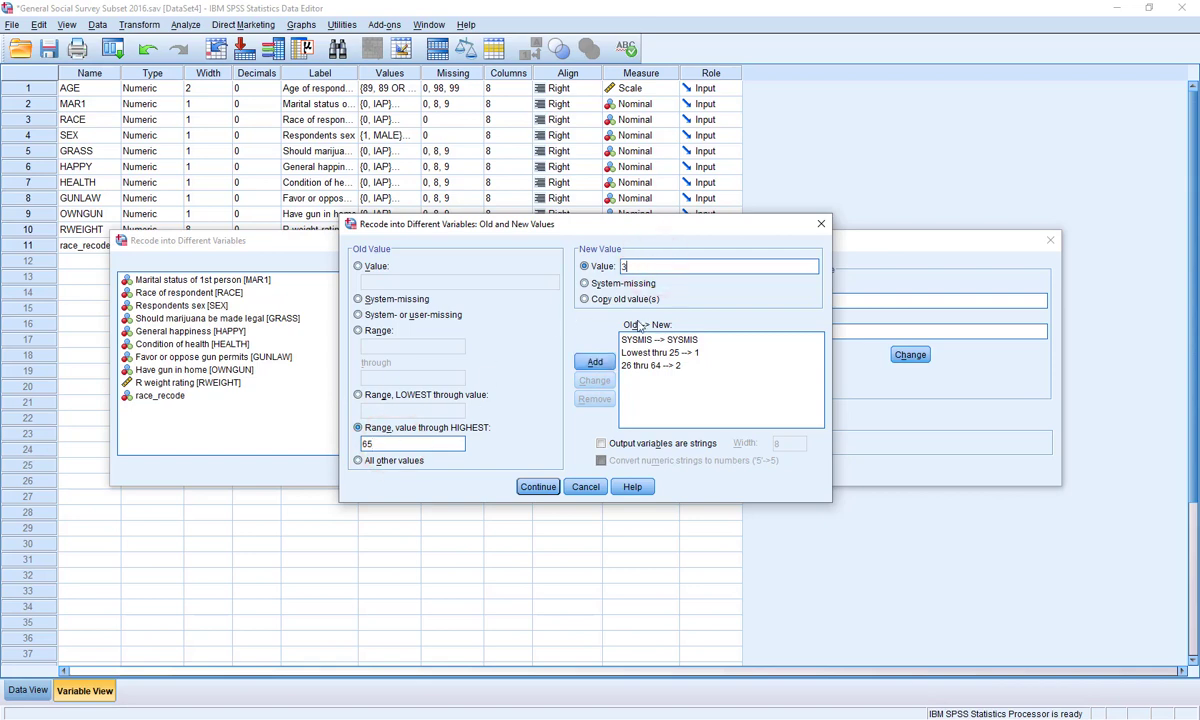
left_click(594, 362)
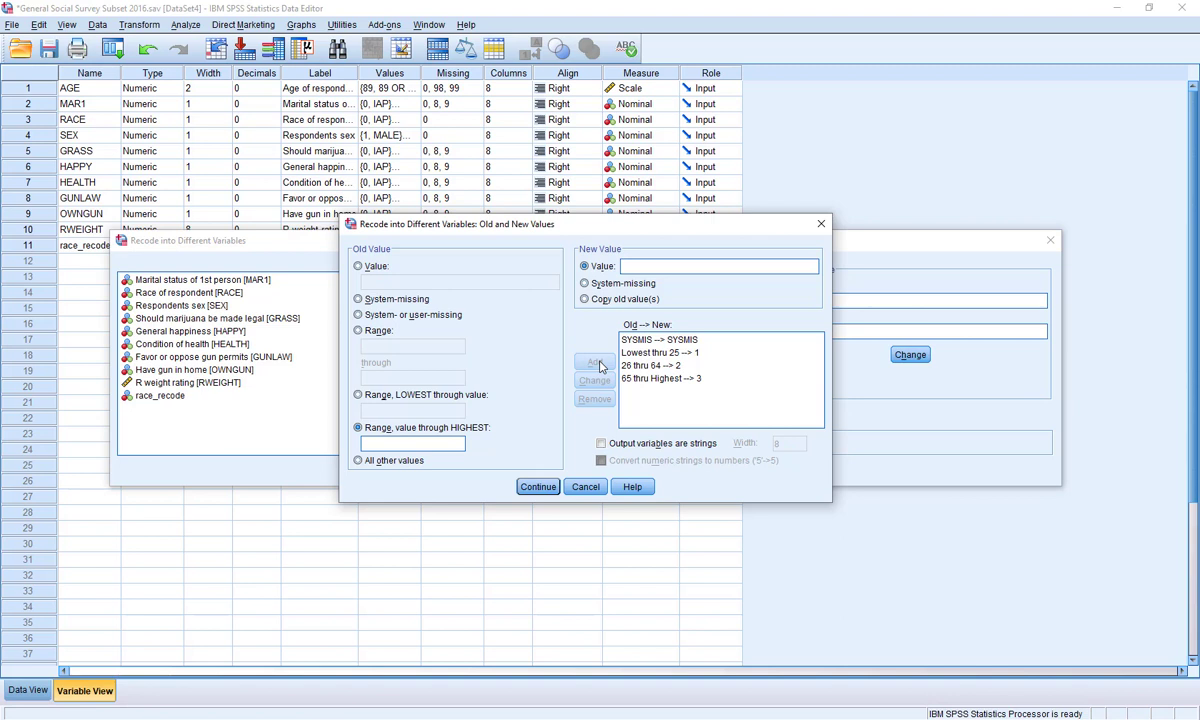
Step: Run the recode of AGE into age_cat and close the output viewer without saving it
left_click(549, 488)
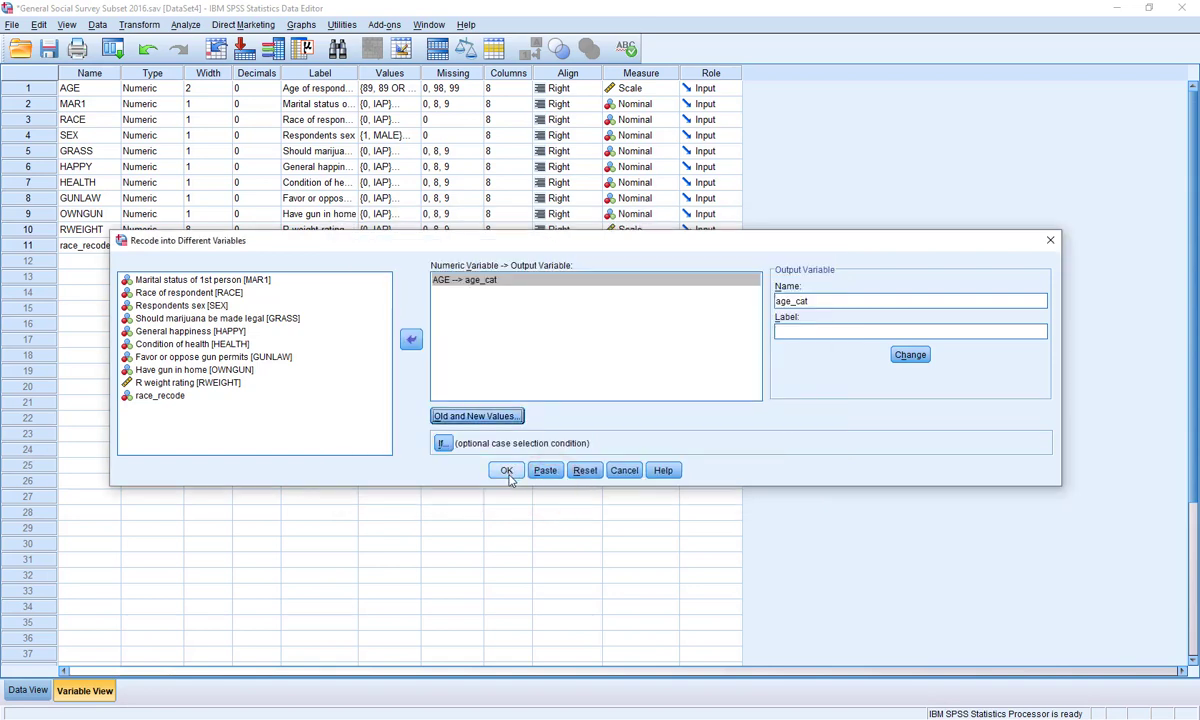
left_click(507, 471)
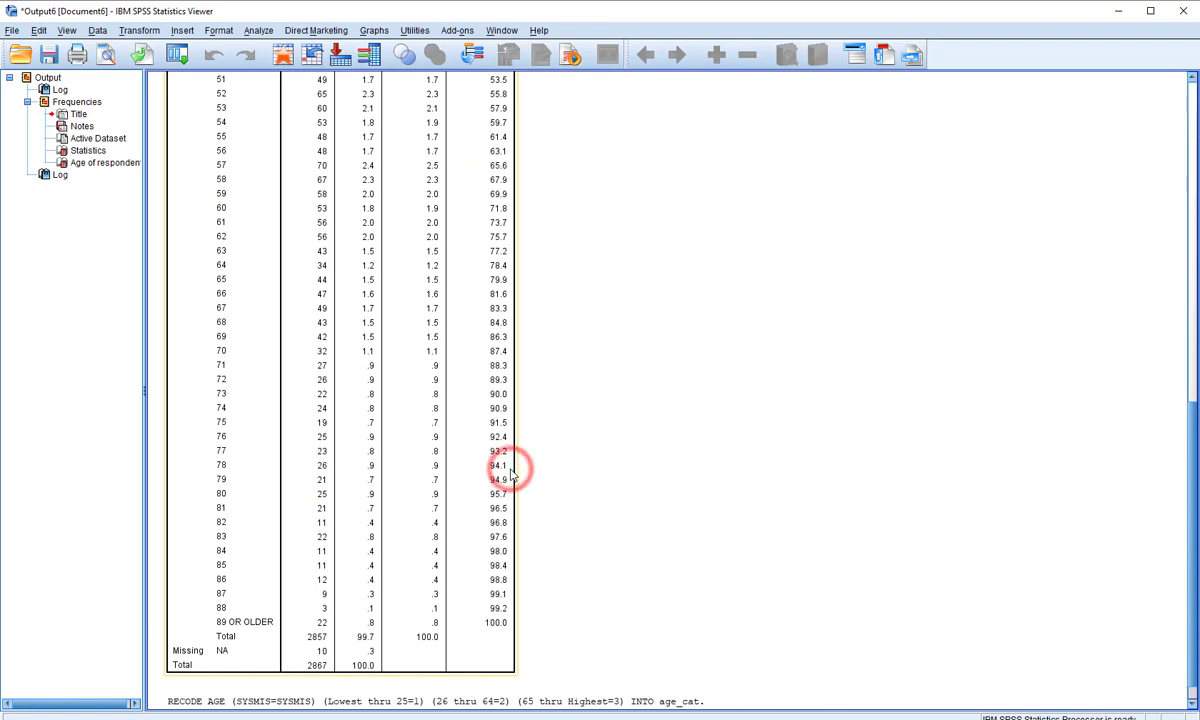
left_click_drag(1190, 451, 1188, 546)
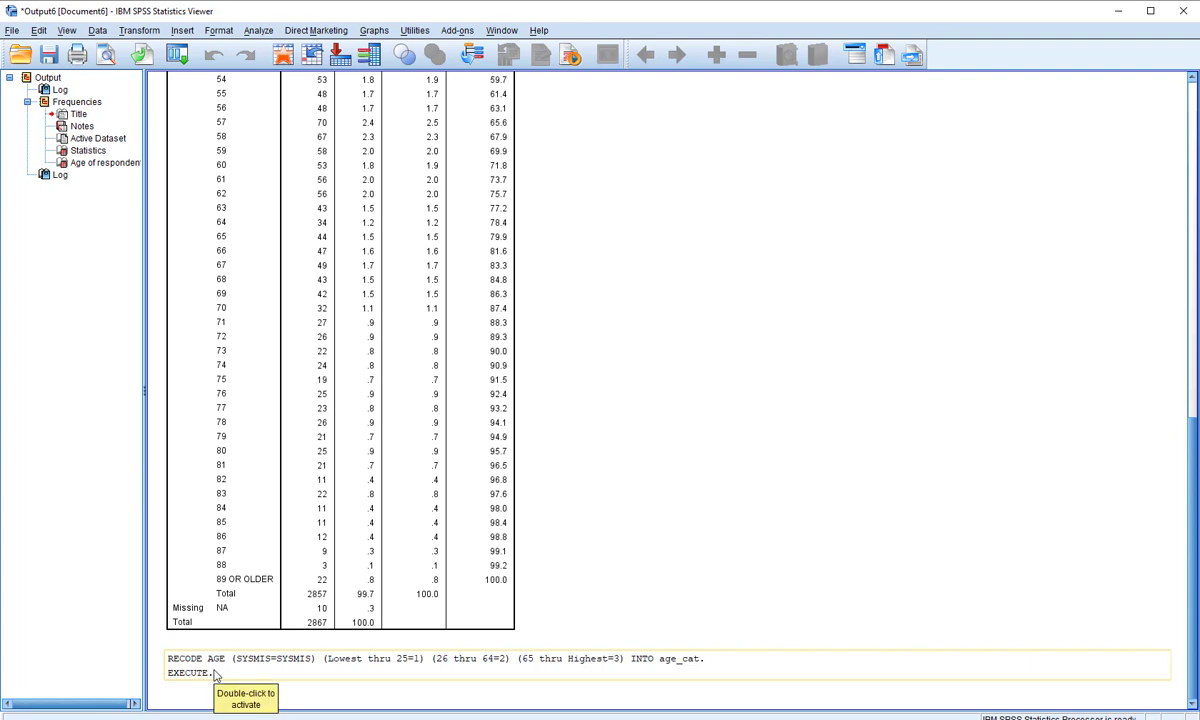
left_click(1184, 18)
left_click(604, 392)
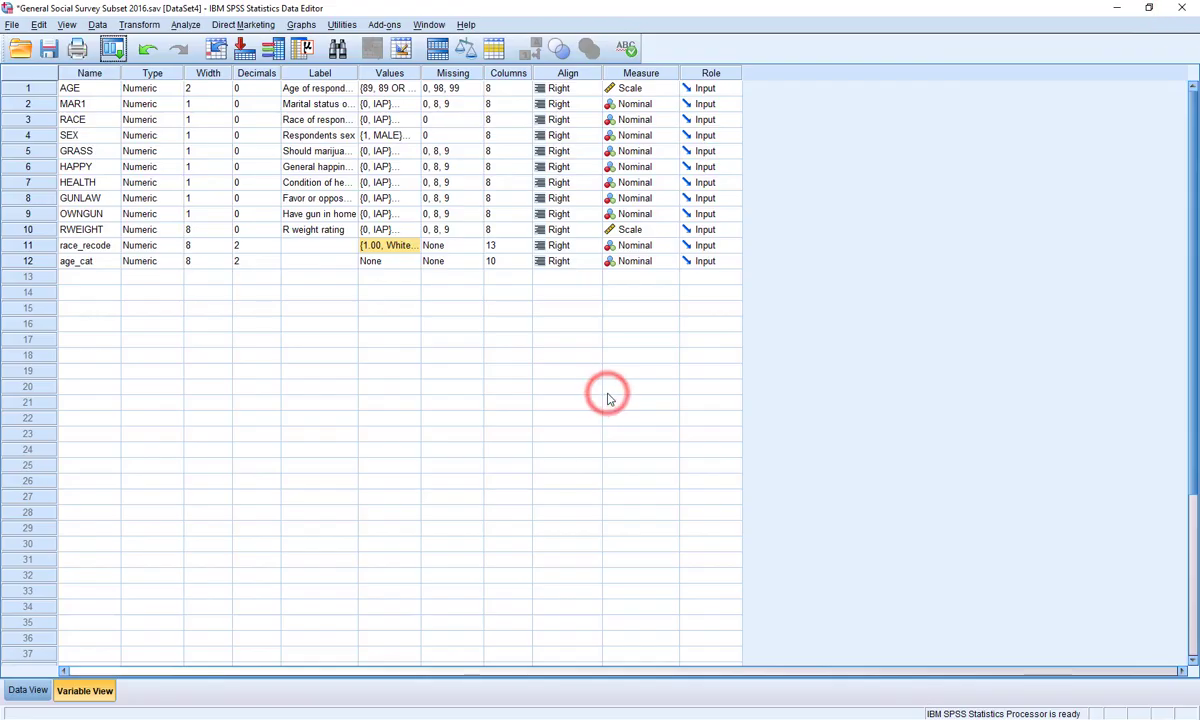
Step: Run a frequencies analysis with tables for both AGE and age_cat
left_click(190, 27)
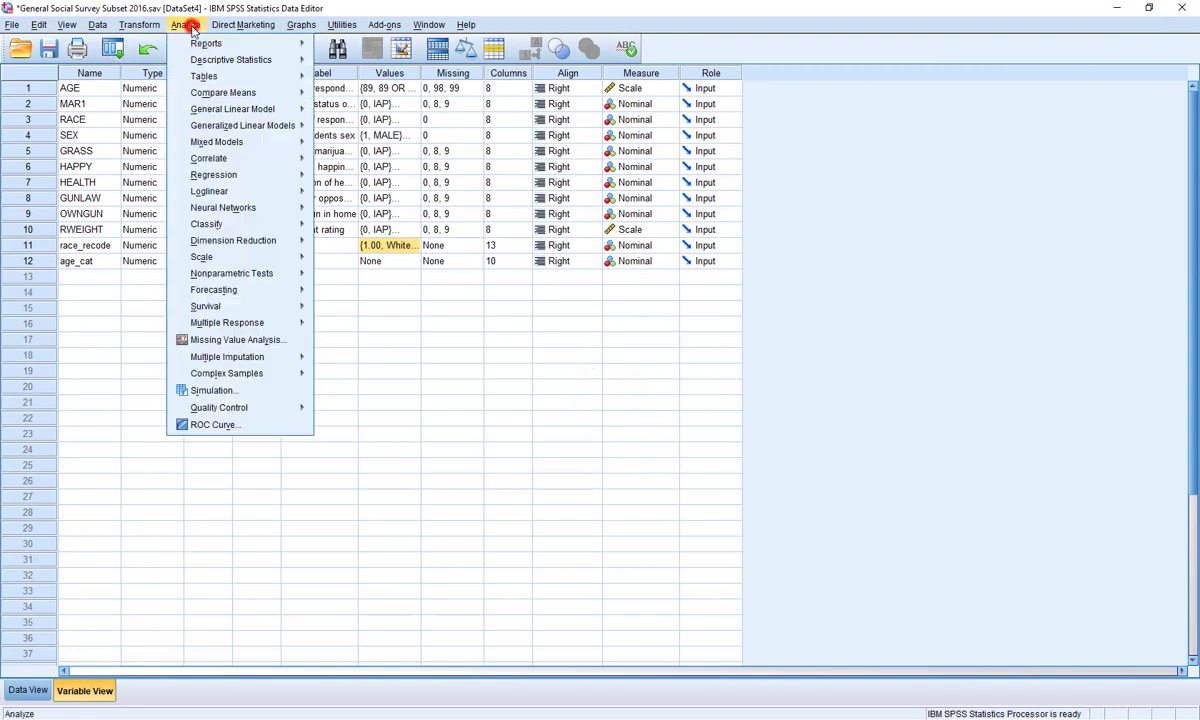
mouse_move(240, 59)
left_click(345, 61)
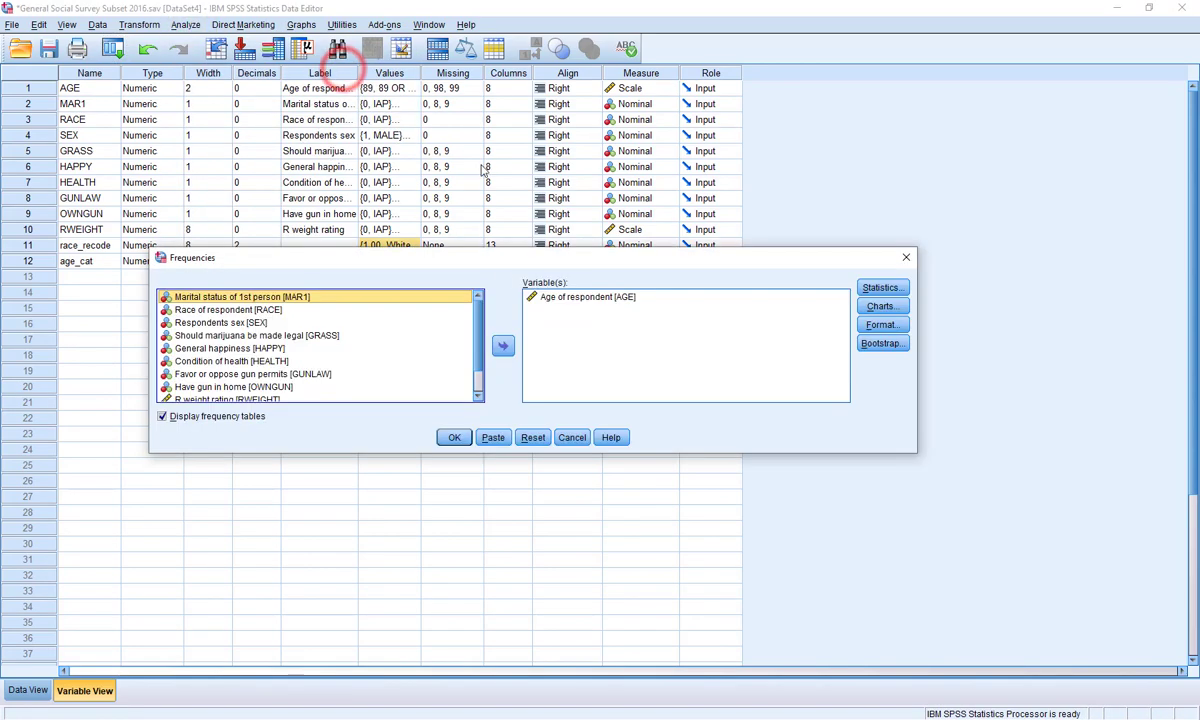
left_click(479, 315)
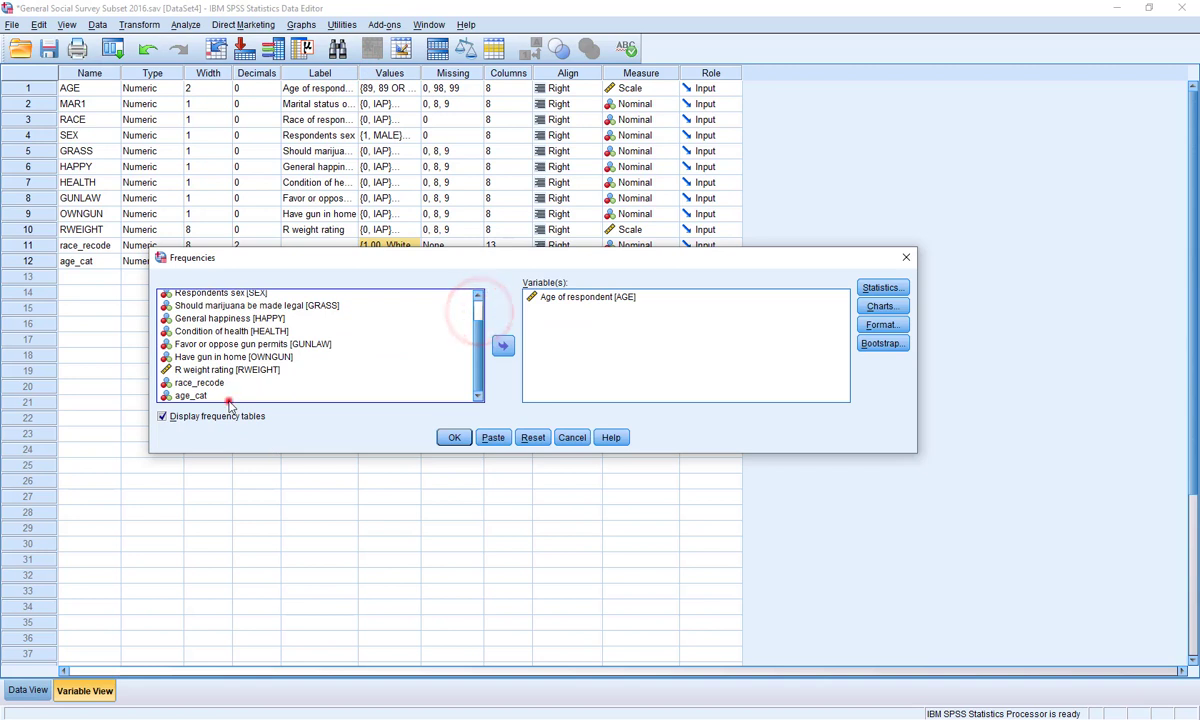
left_click(228, 397)
left_click(502, 347)
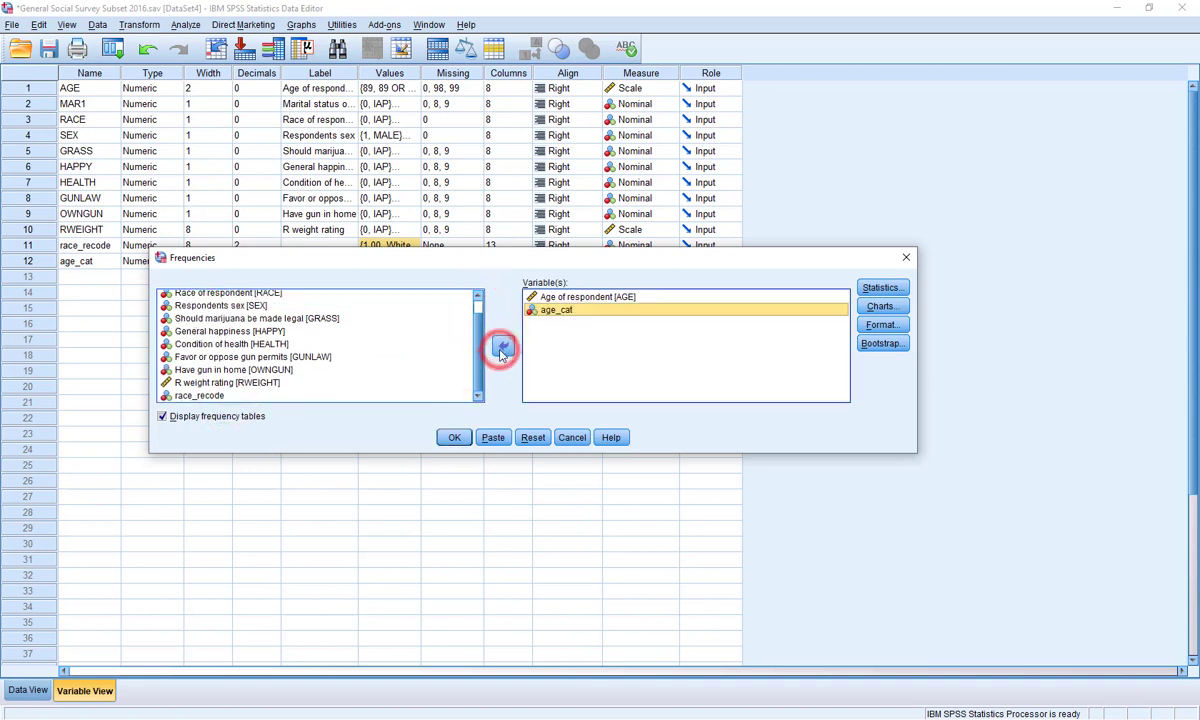
left_click(453, 438)
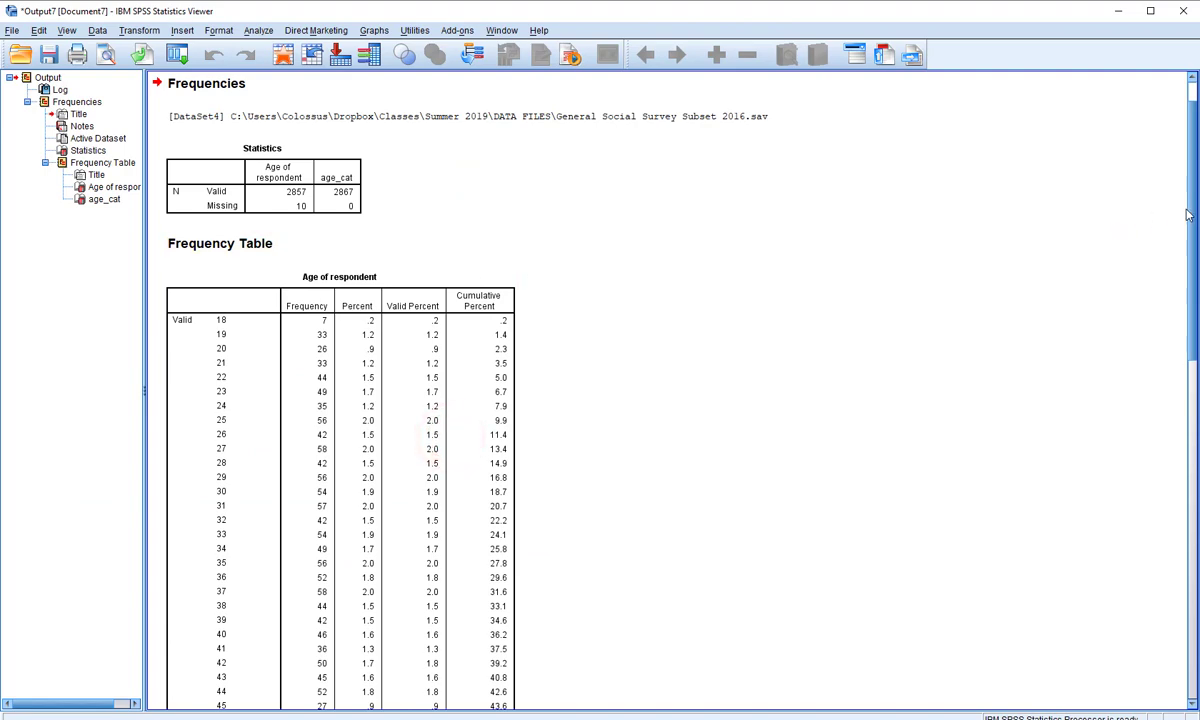
Step: Compare the end of the AGE frequency table with the age_cat table, and close the output without saving
left_click_drag(1187, 206, 1128, 562)
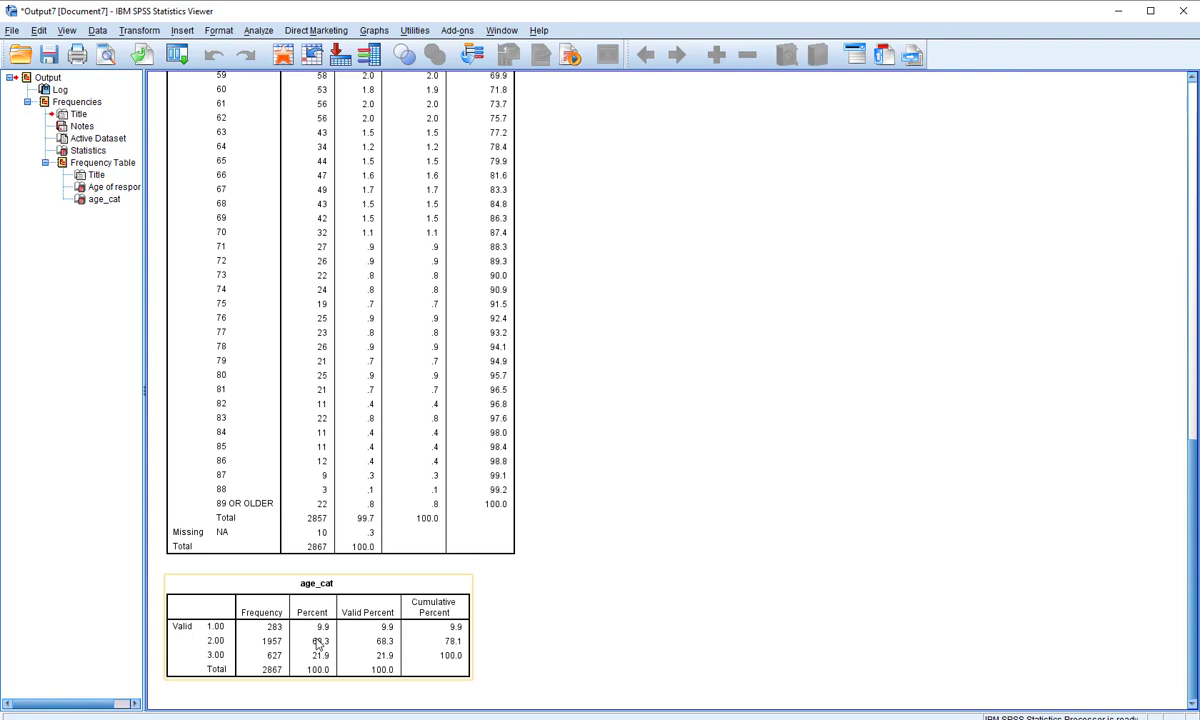
left_click(1184, 12)
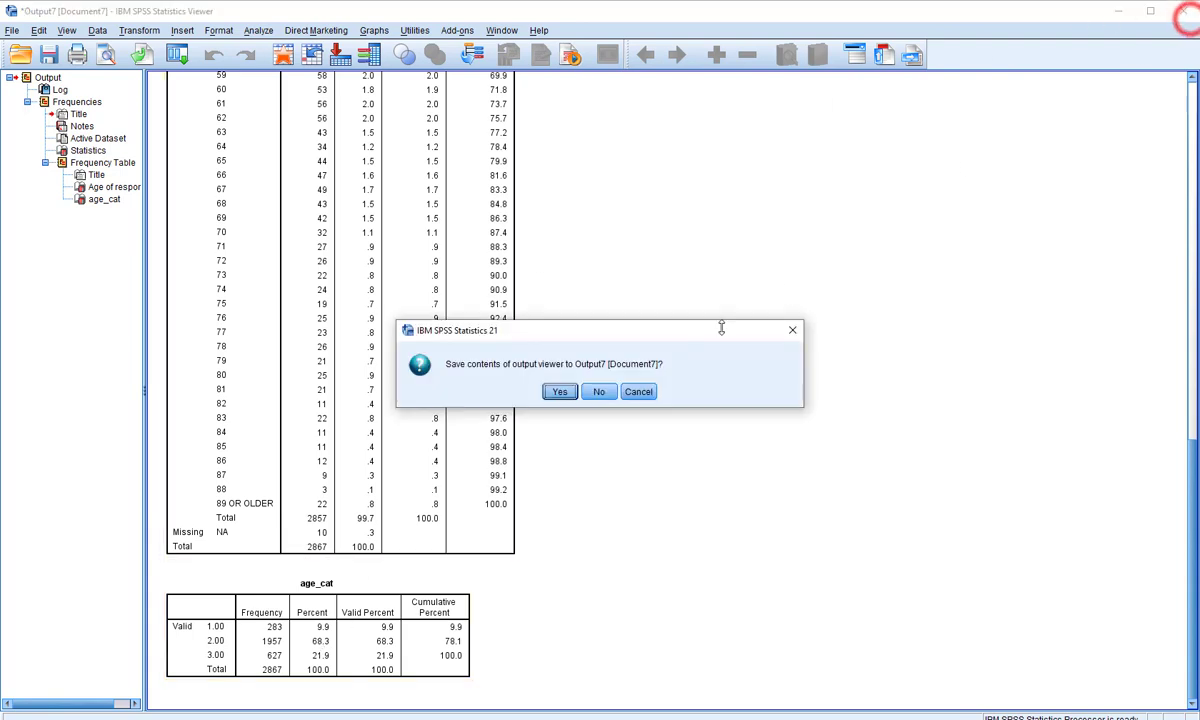
left_click(596, 391)
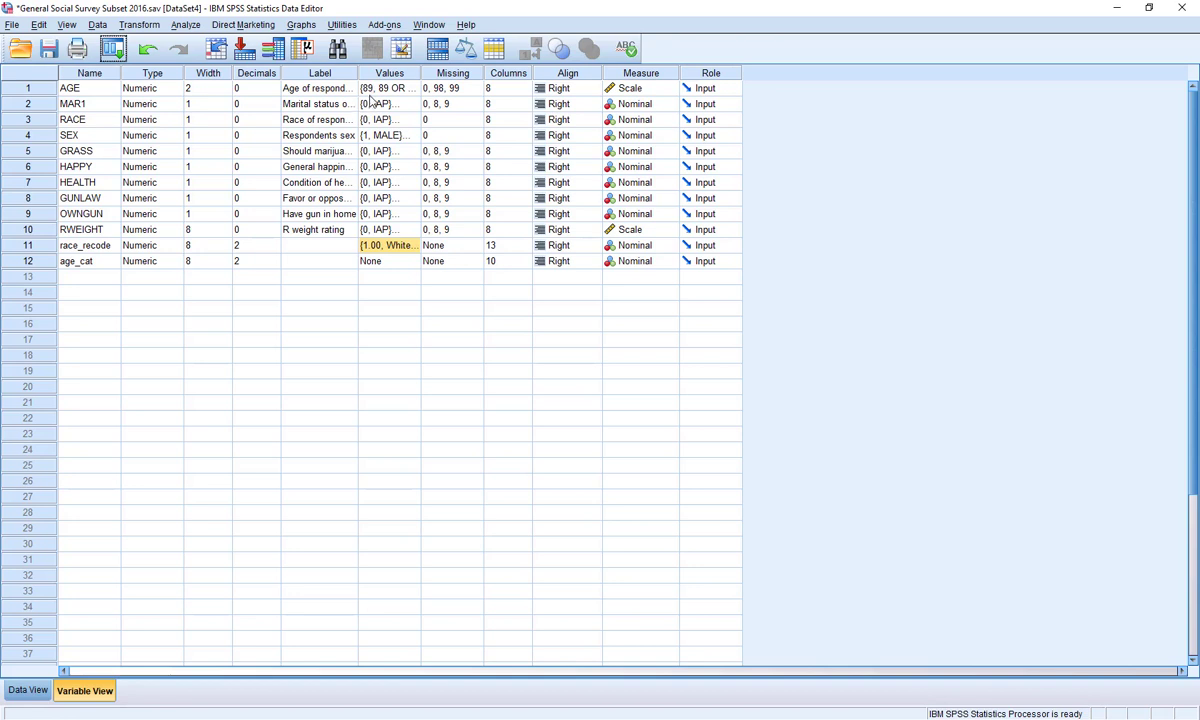
Step: Check the discrete missing values defined for AGE and delete the age_cat variable
left_click(478, 89)
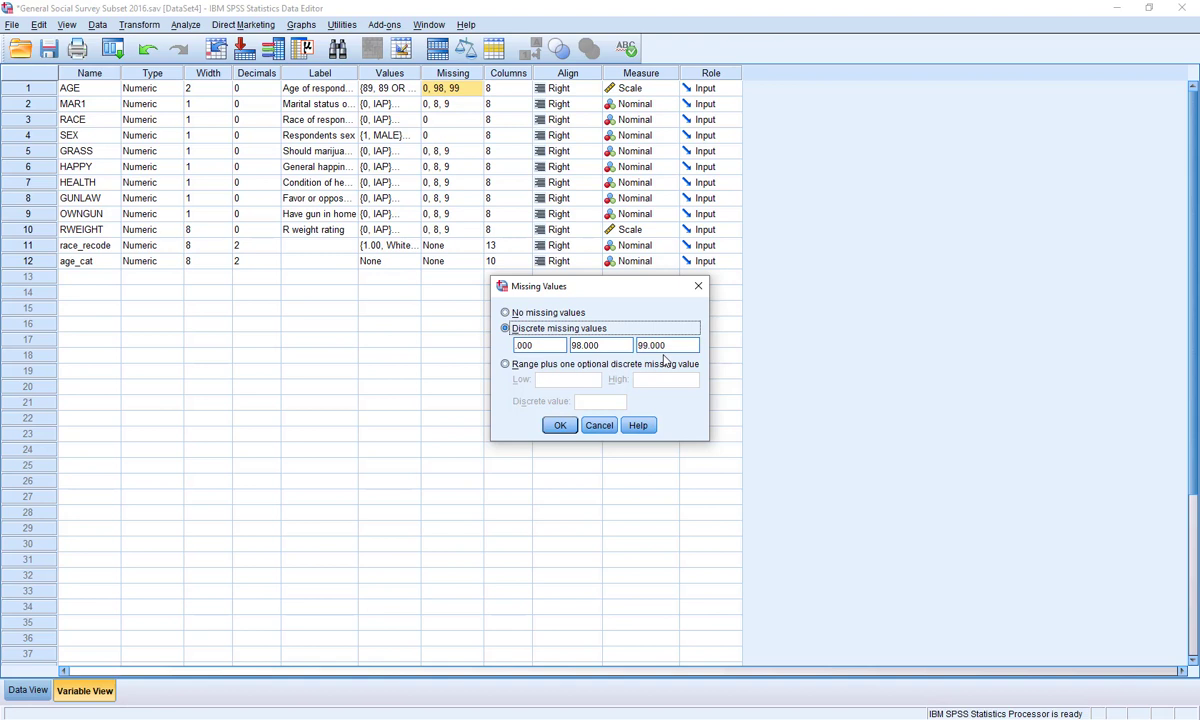
left_click(599, 426)
left_click(31, 261)
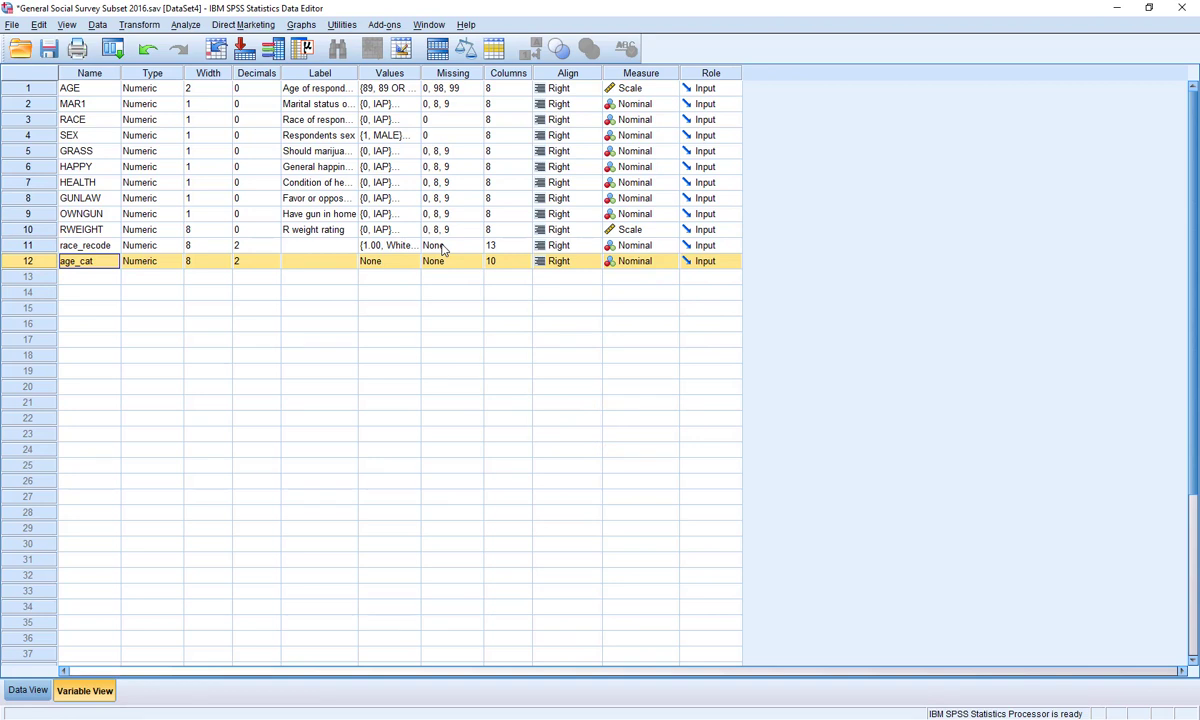
key("Delete")
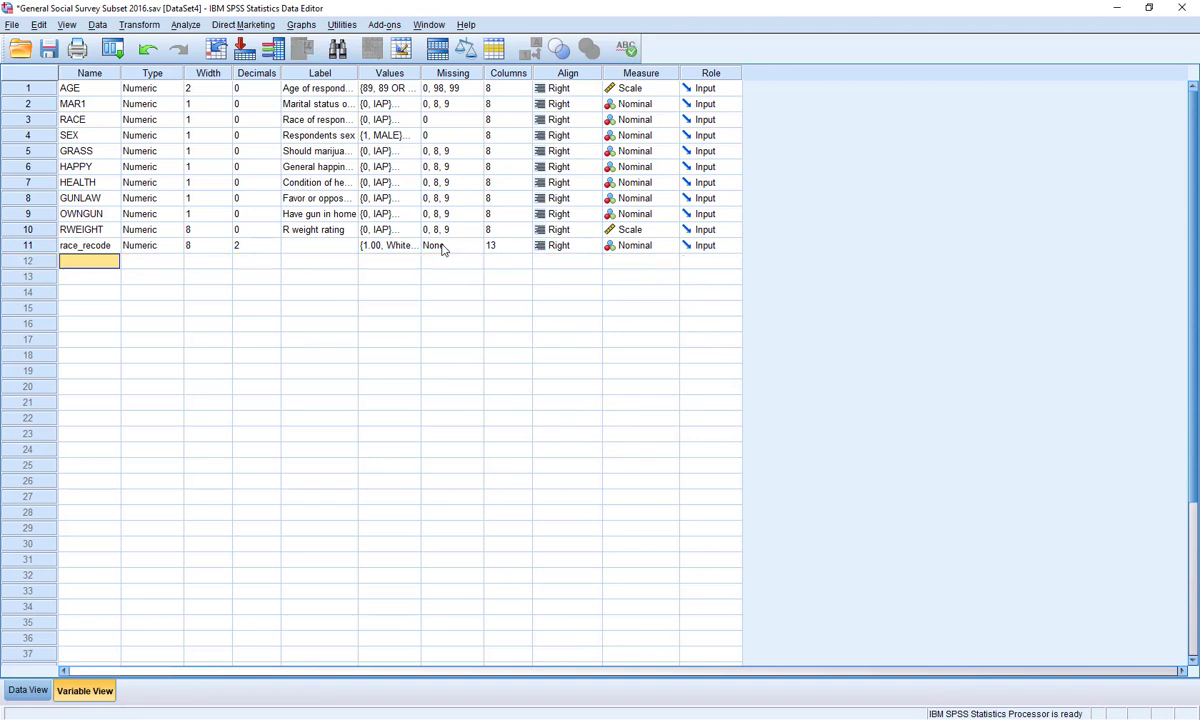
Step: Reopen the AGE to age_cat recode into different variables and remove its system-missing rule
left_click(150, 25)
left_click(200, 116)
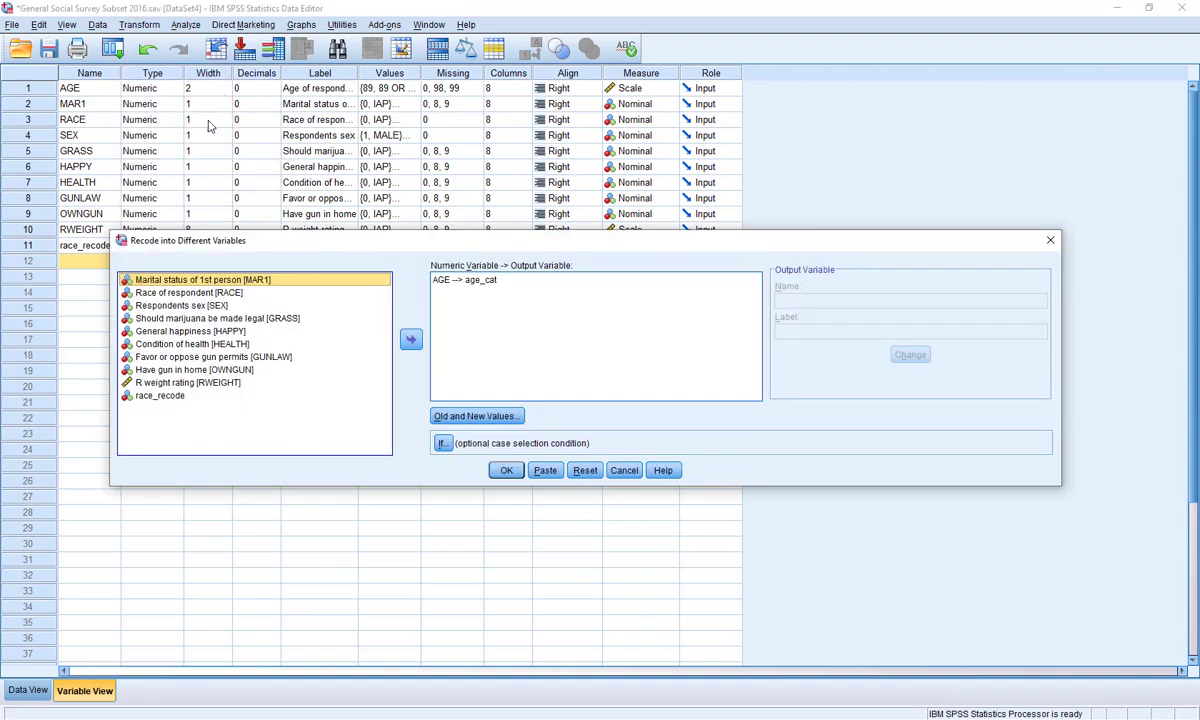
left_click(497, 417)
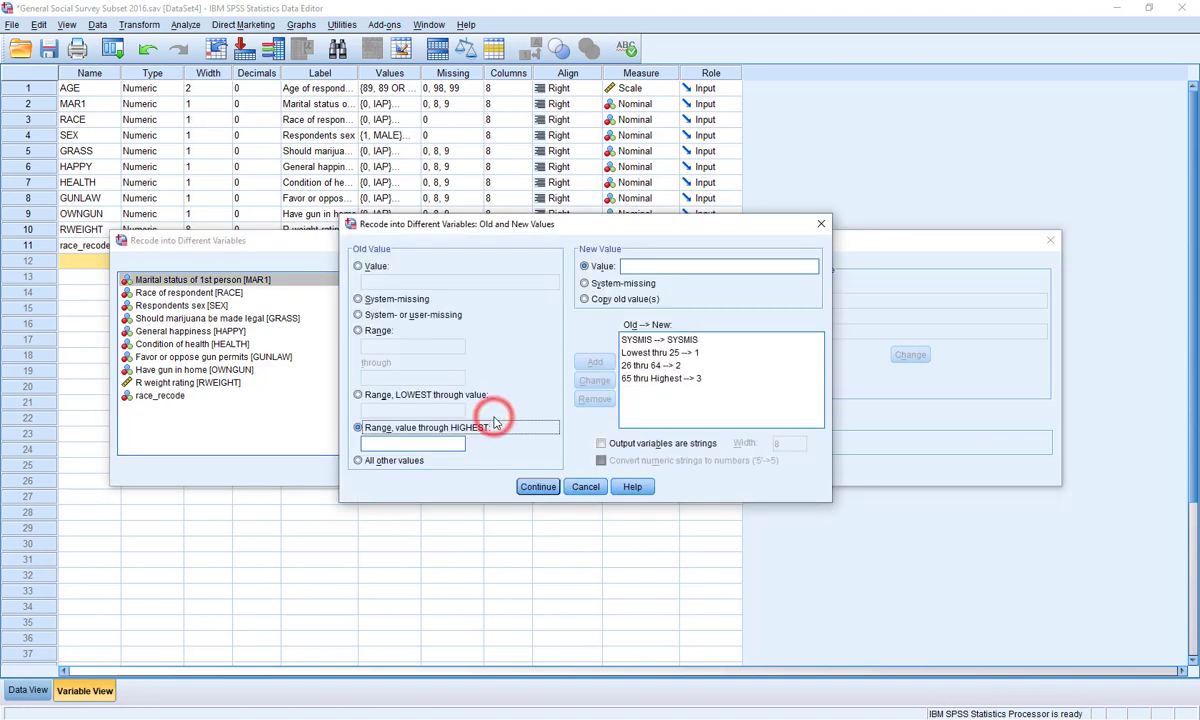
left_click(686, 366)
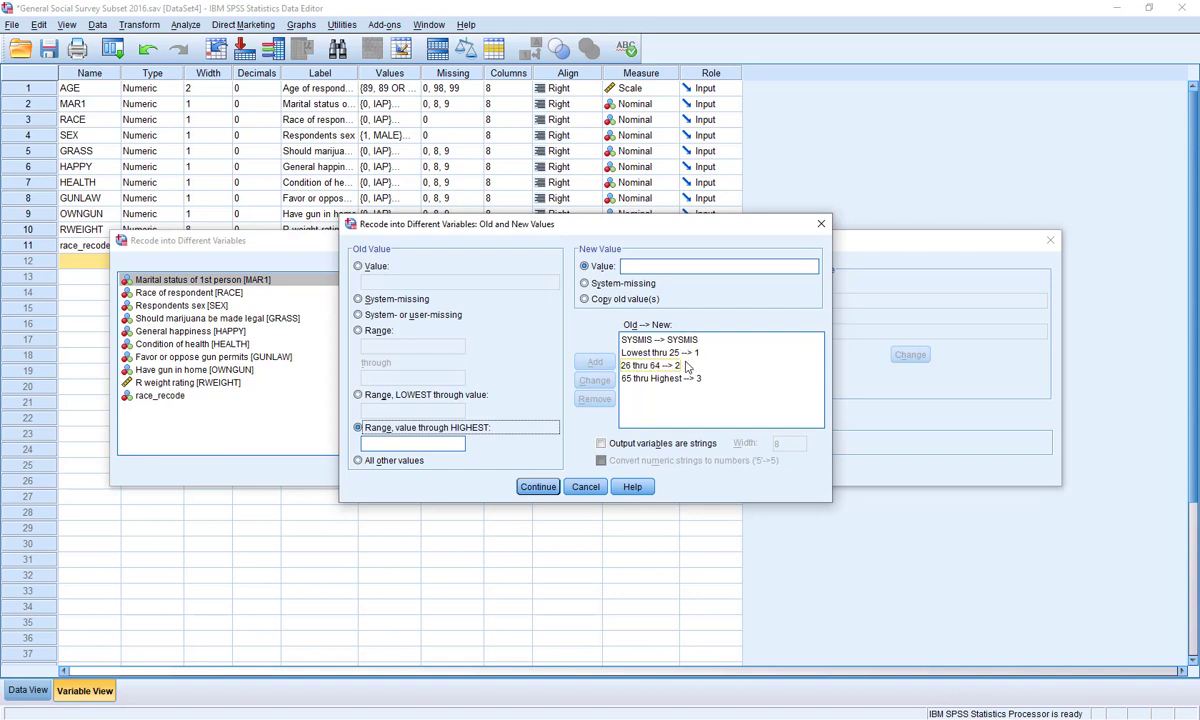
left_click(684, 340)
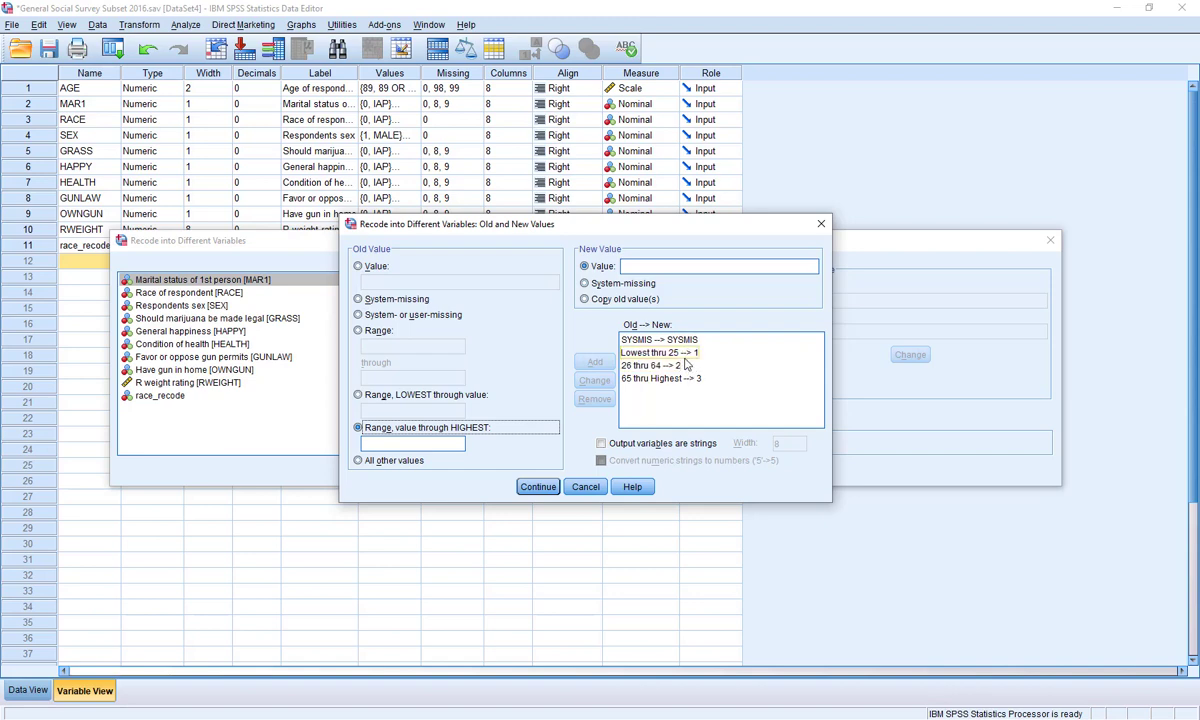
left_click(686, 340)
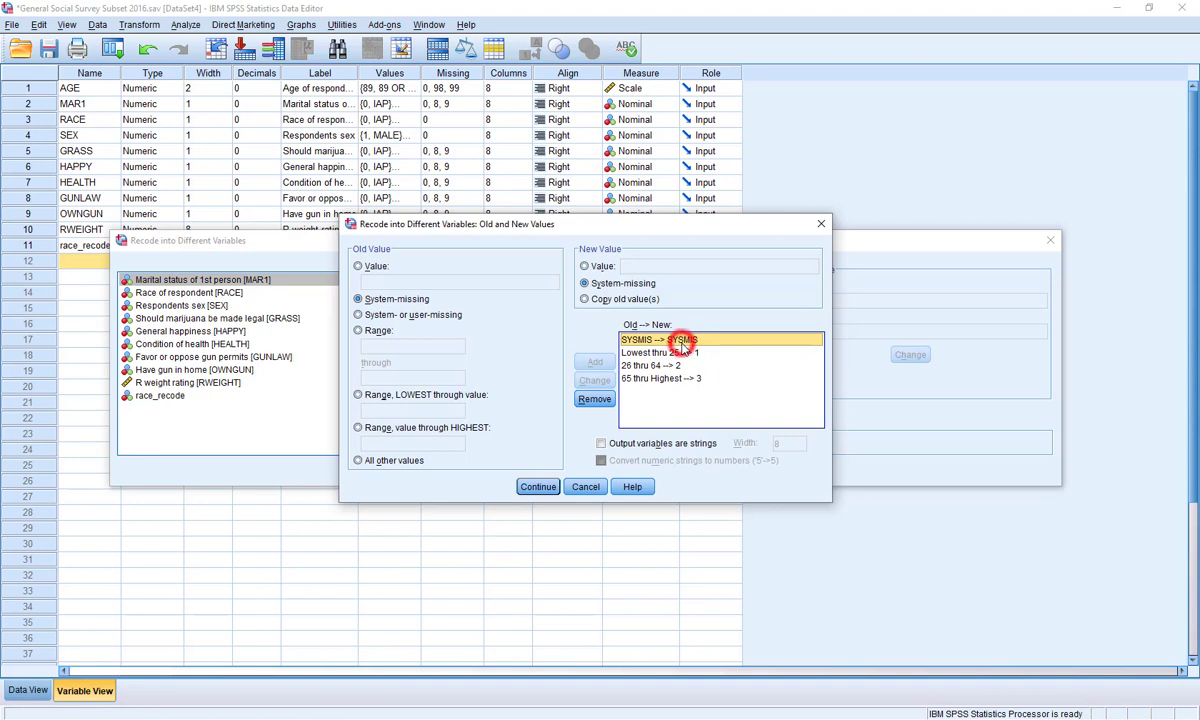
left_click(597, 398)
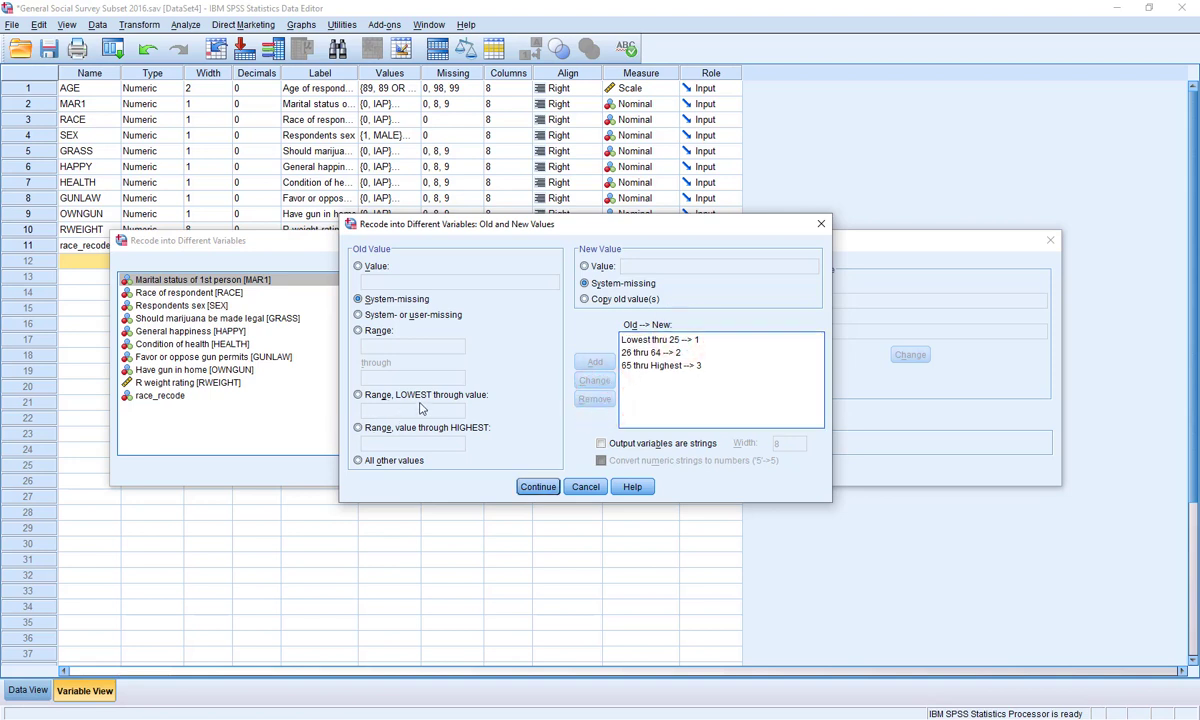
Step: Change the recode rule for new value 1 to cover the age range 18 through 25
left_click(644, 340)
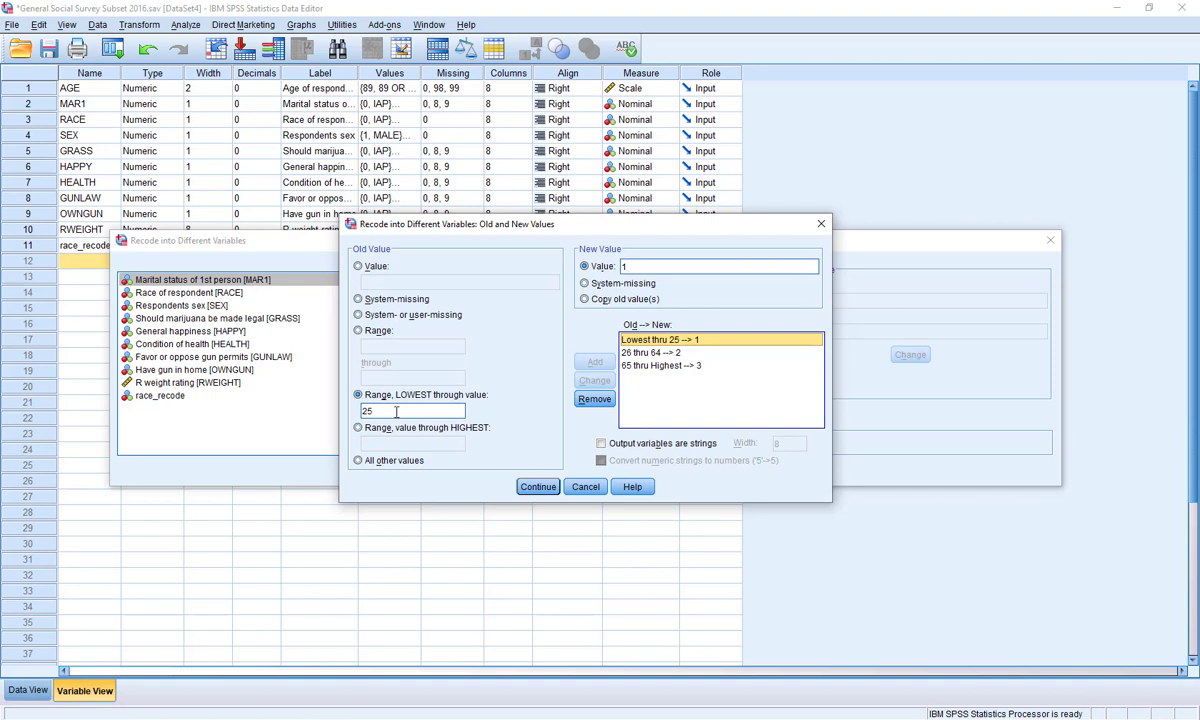
left_click(359, 331)
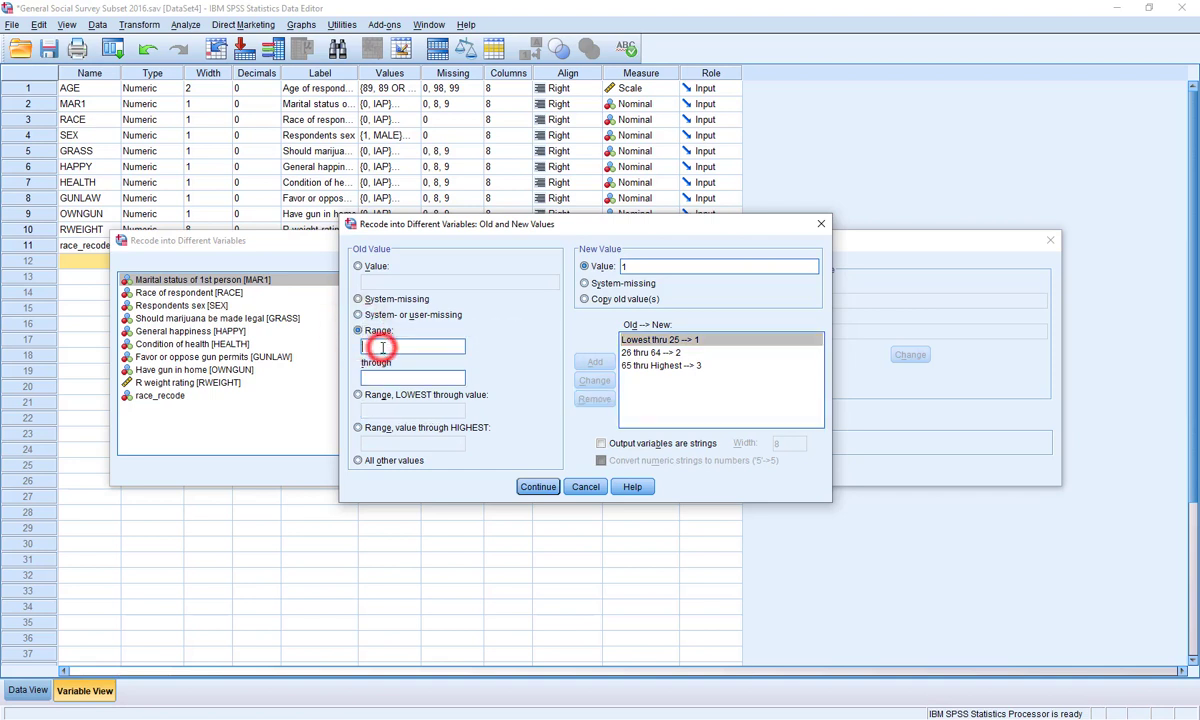
type("18")
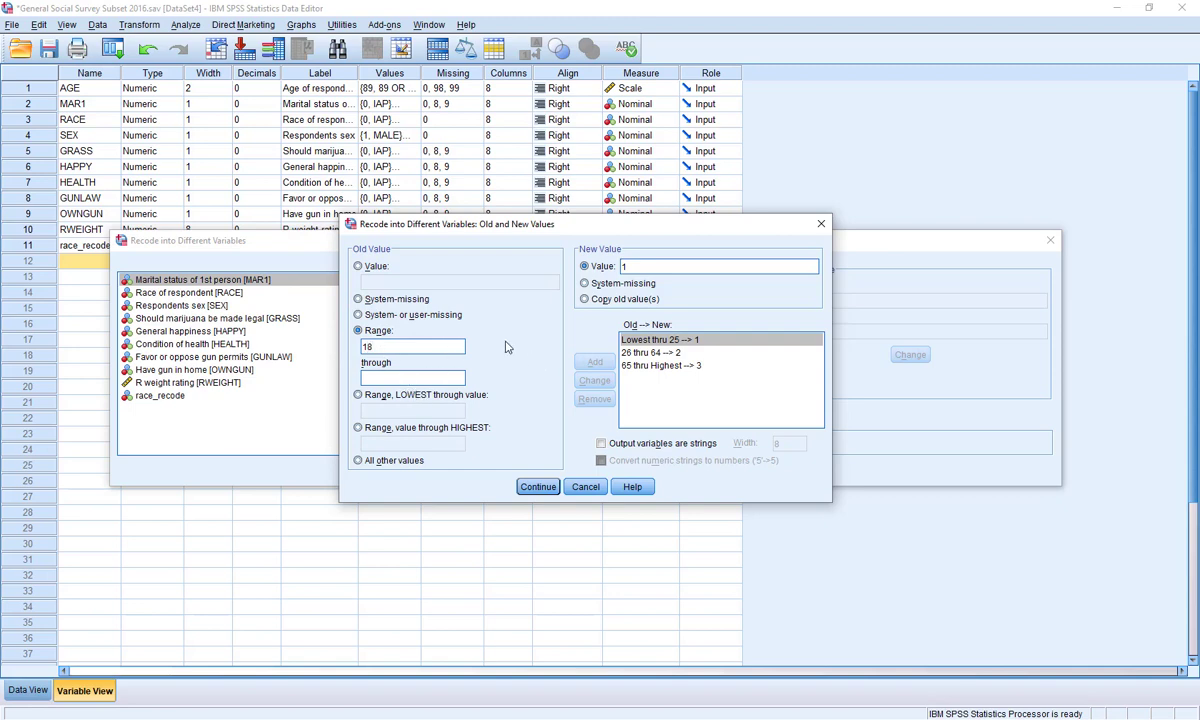
left_click(409, 378)
type("25")
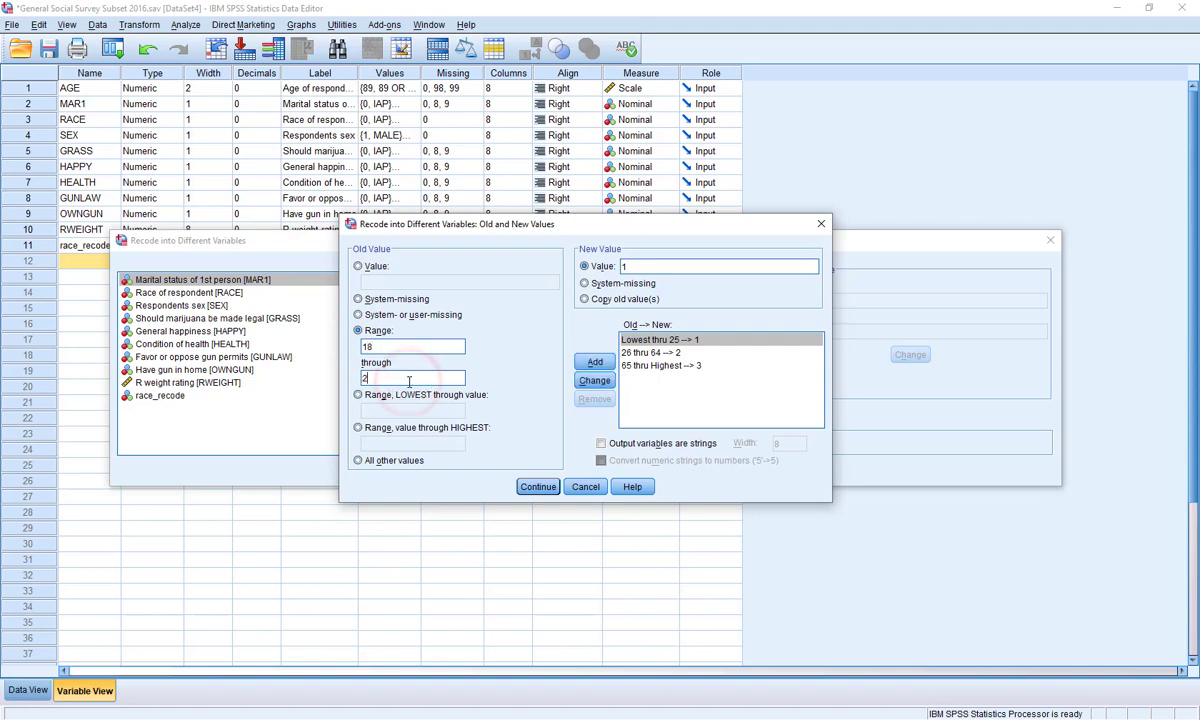
left_click(596, 382)
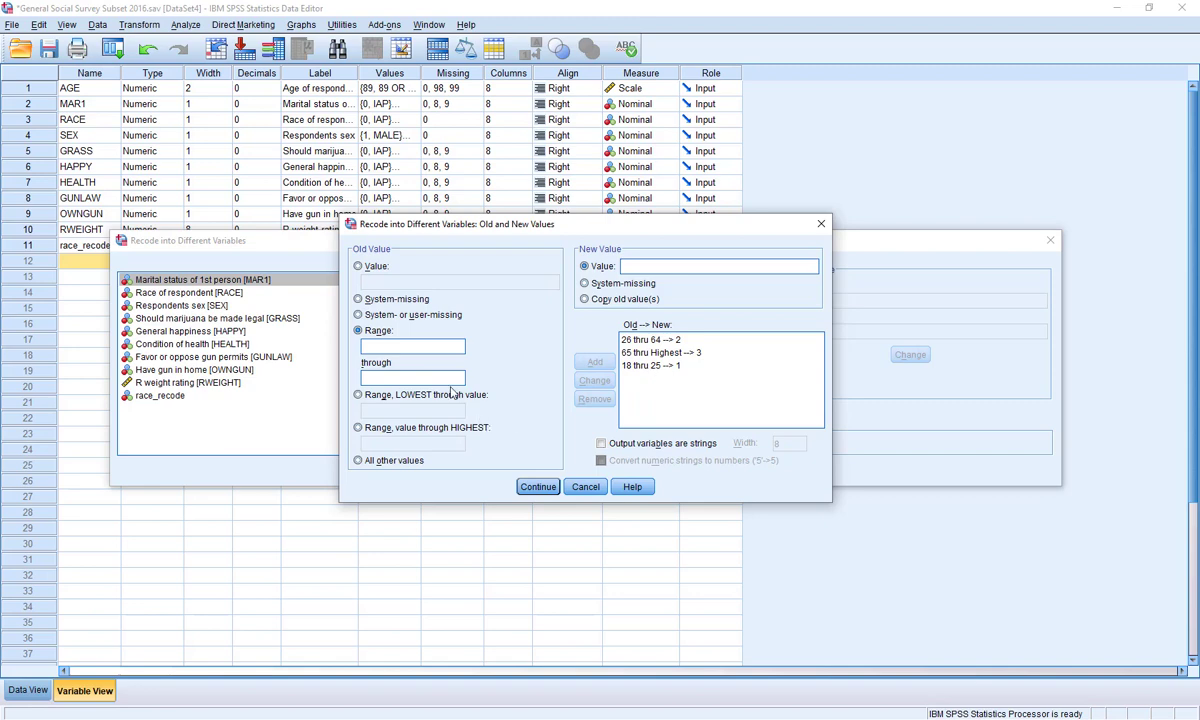
Step: Change the recode rule for new value 3 to the age range 65 through 89, and accept the rules
left_click(665, 352)
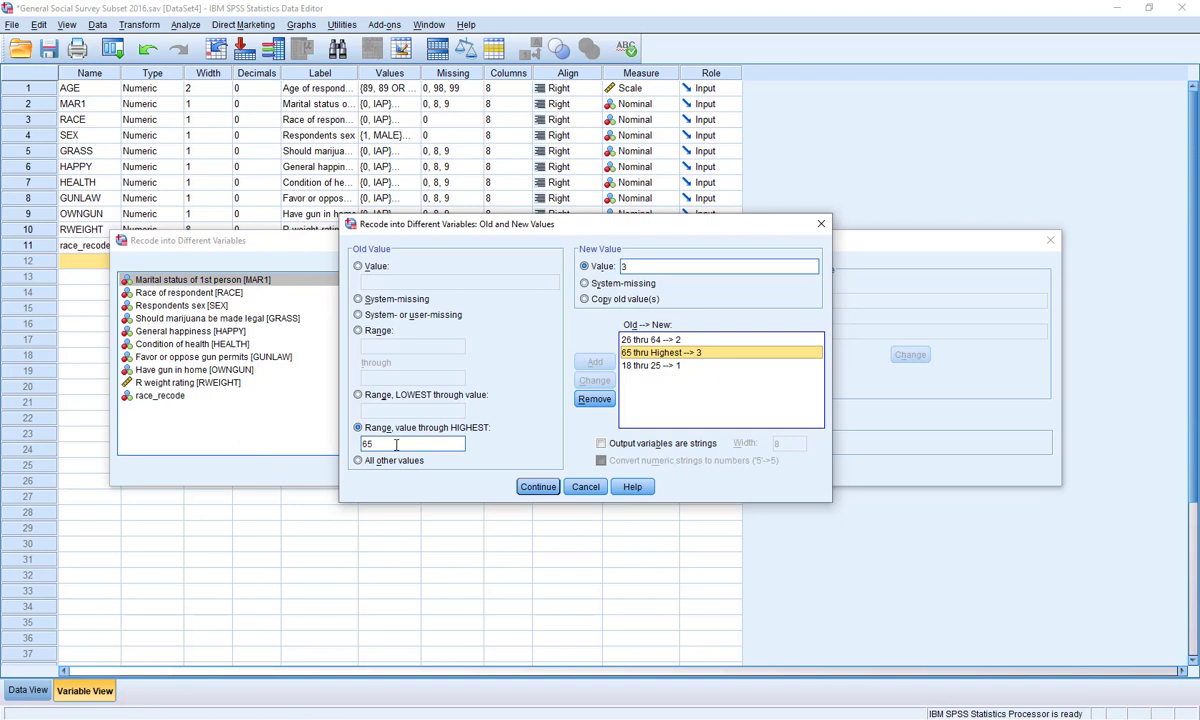
left_click(358, 330)
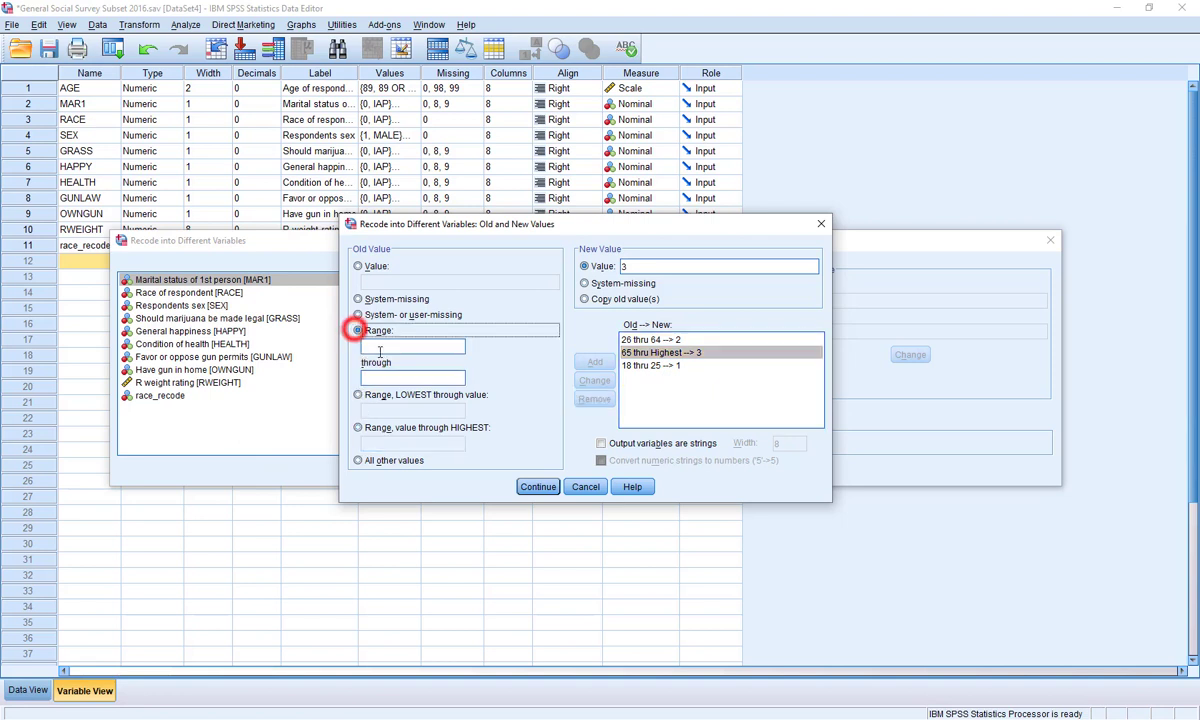
type("65")
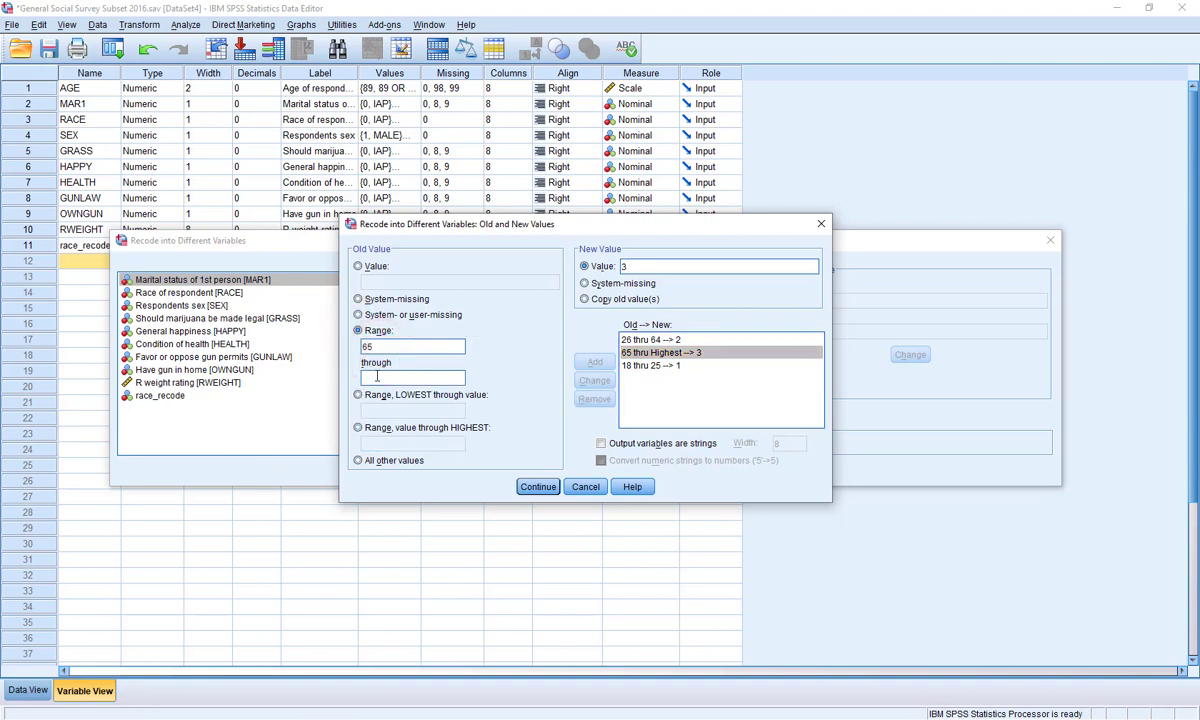
left_click(381, 379)
type("89")
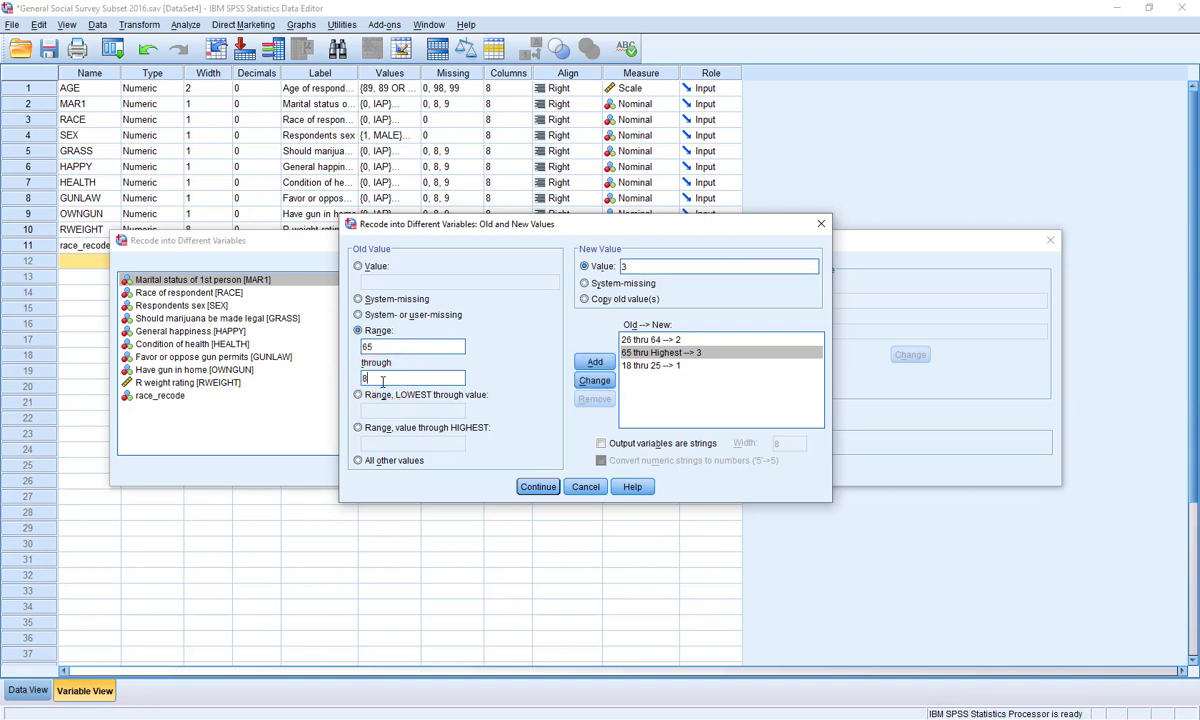
left_click(594, 380)
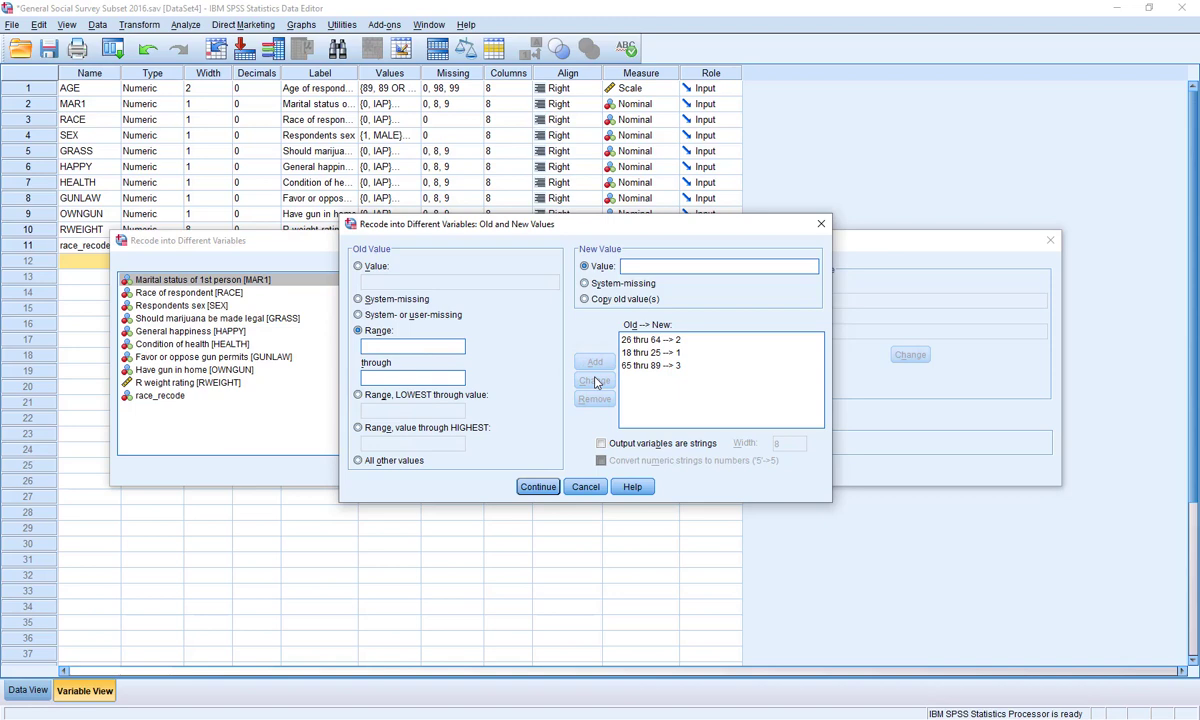
left_click(537, 490)
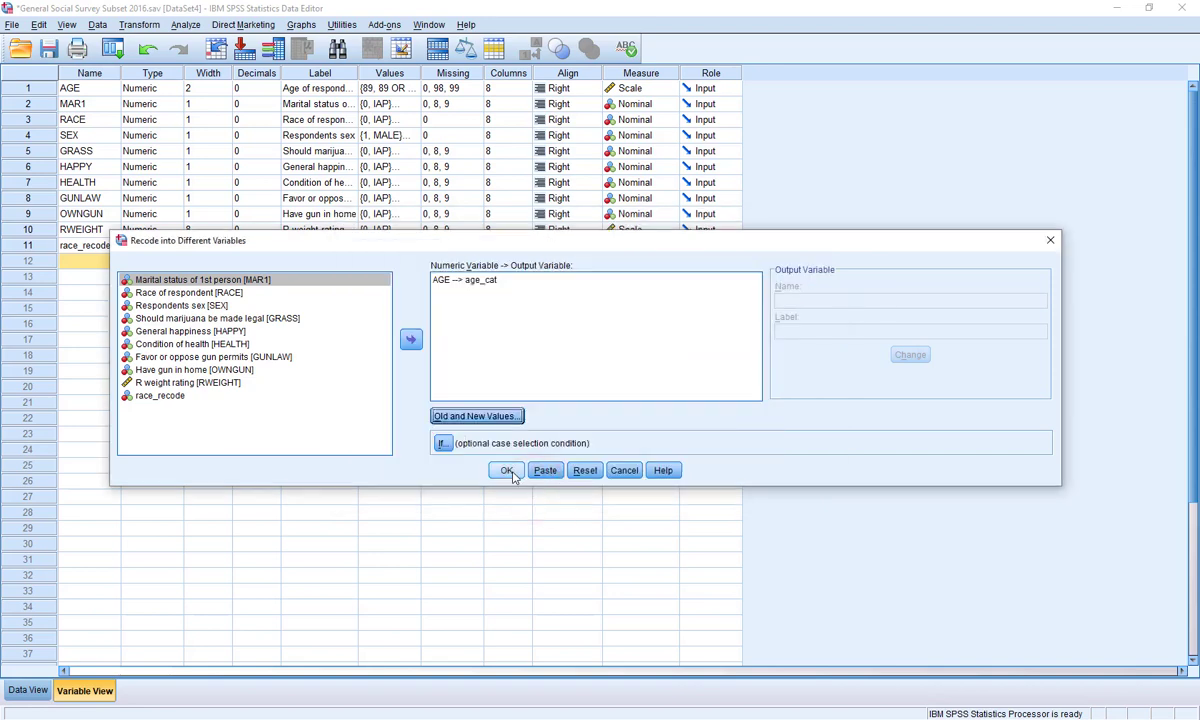
Step: Run the AGE to age_cat recode, check its logged syntax, and return to the data editor
left_click(507, 471)
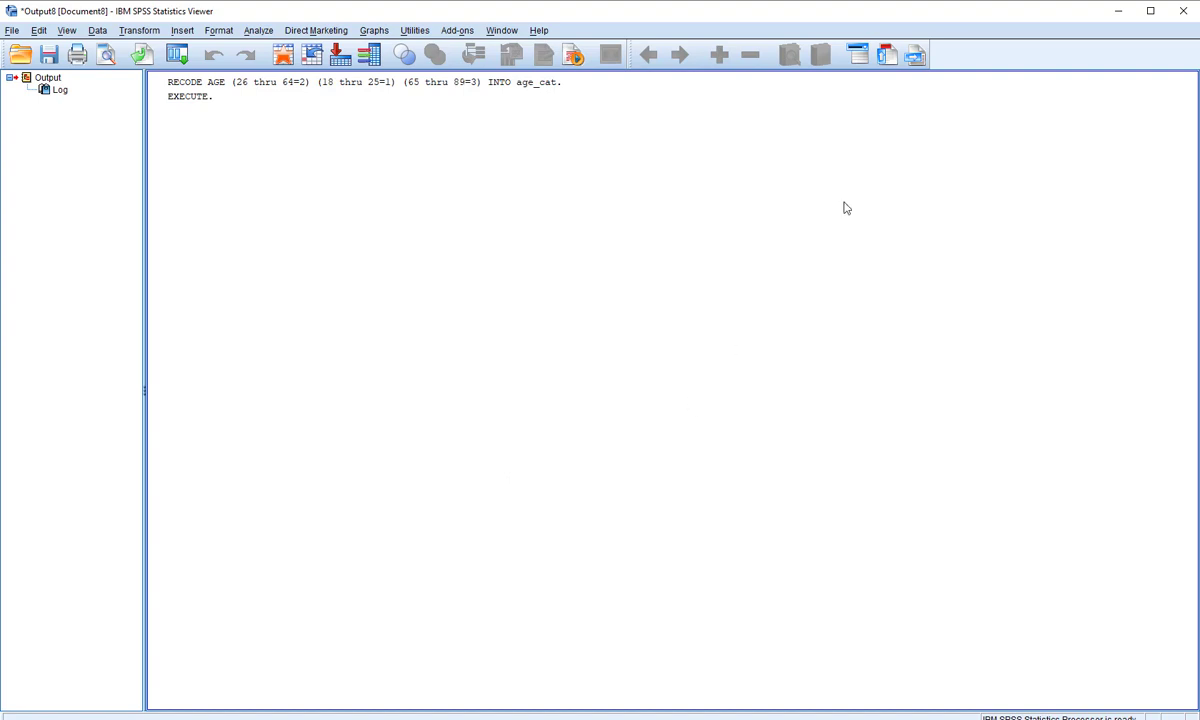
left_click(290, 95)
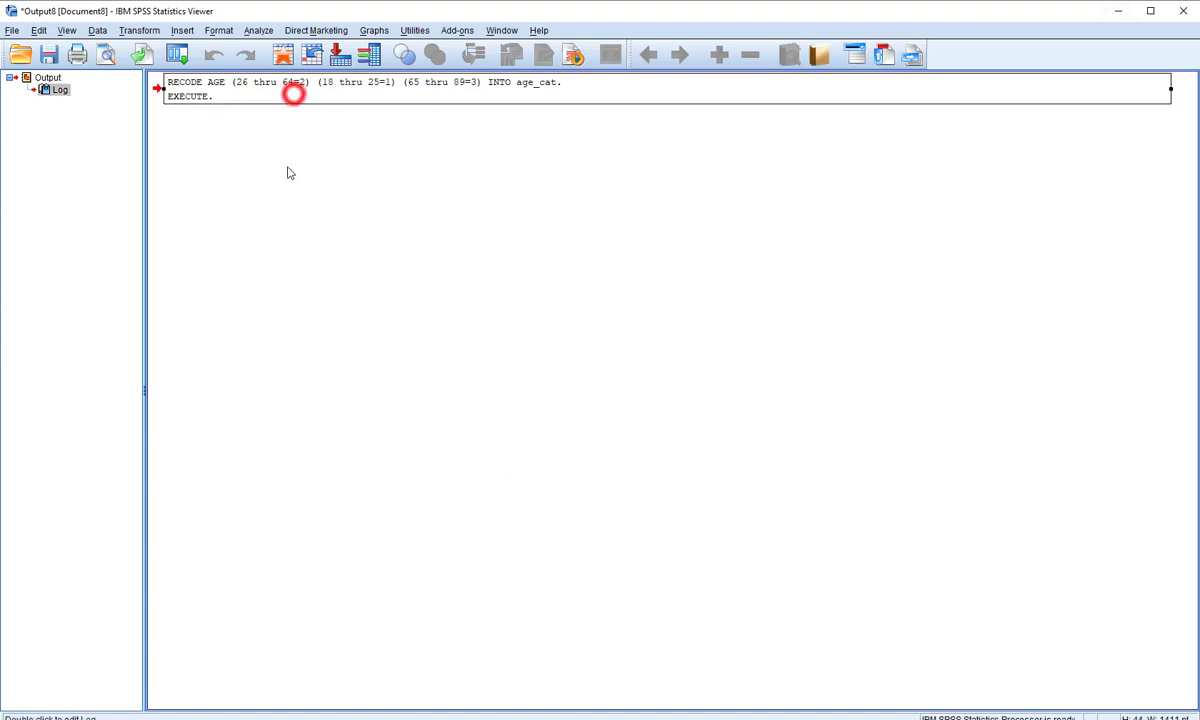
left_click(1118, 10)
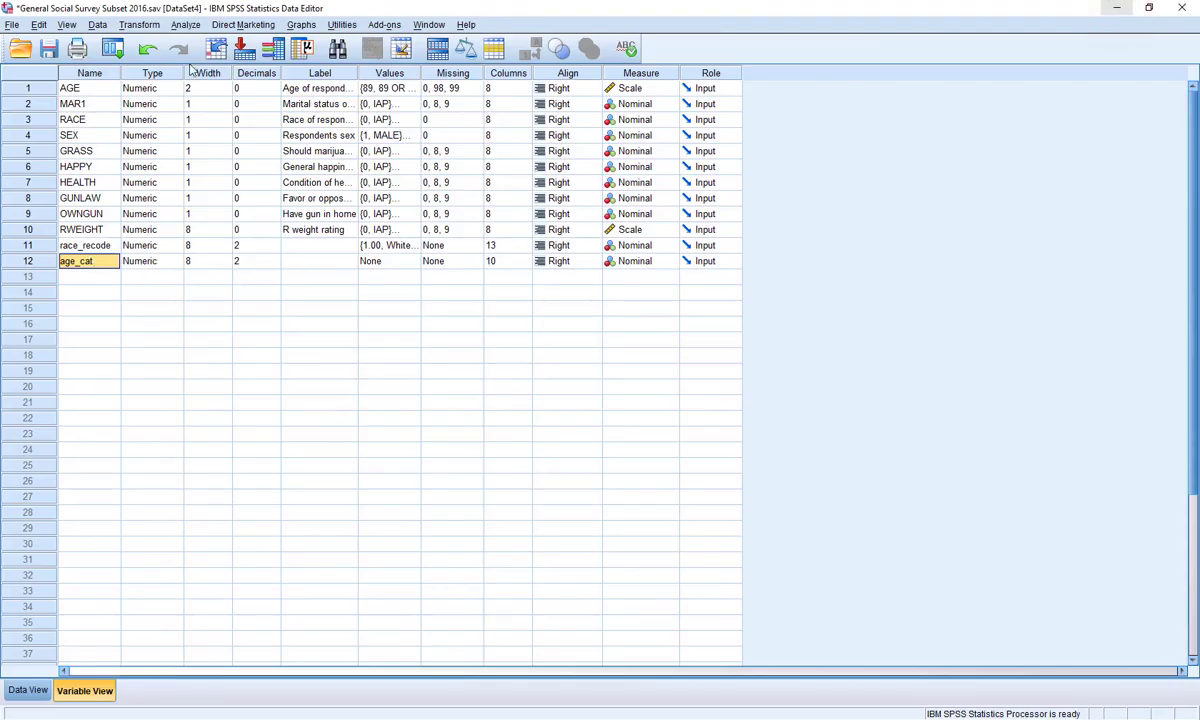
Step: Add age_cat to the Frequencies variables alongside AGE and generate frequency tables for both
left_click(186, 25)
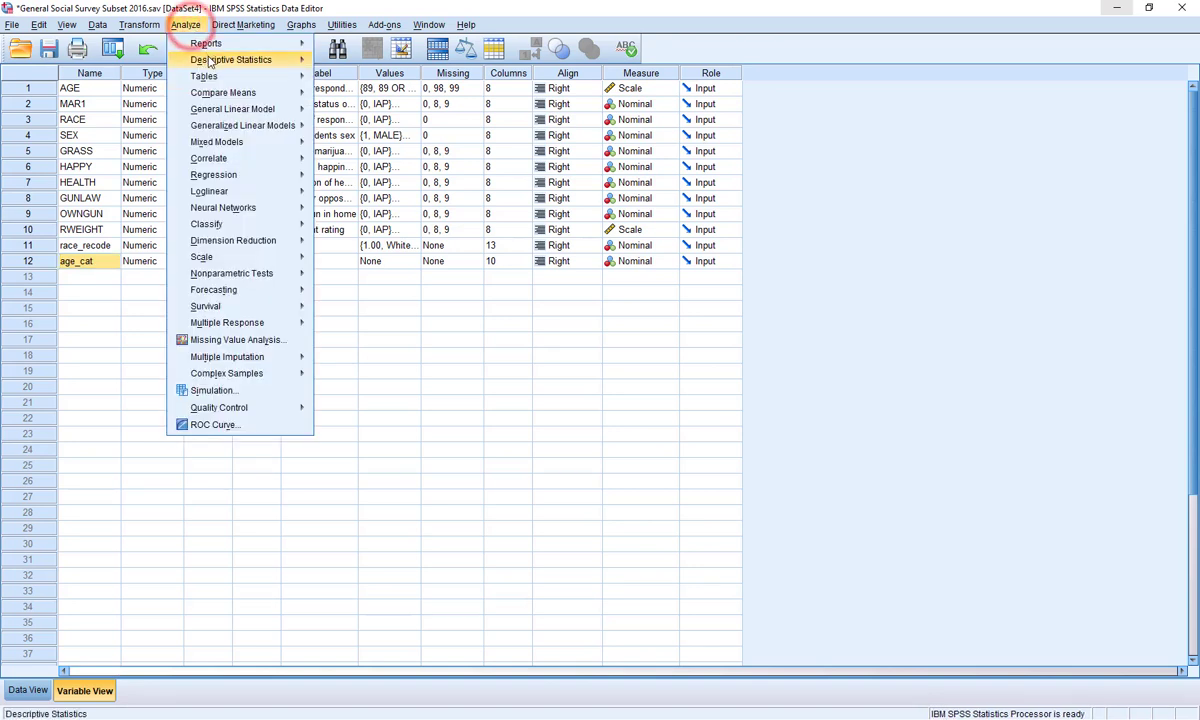
mouse_move(240, 57)
left_click(349, 60)
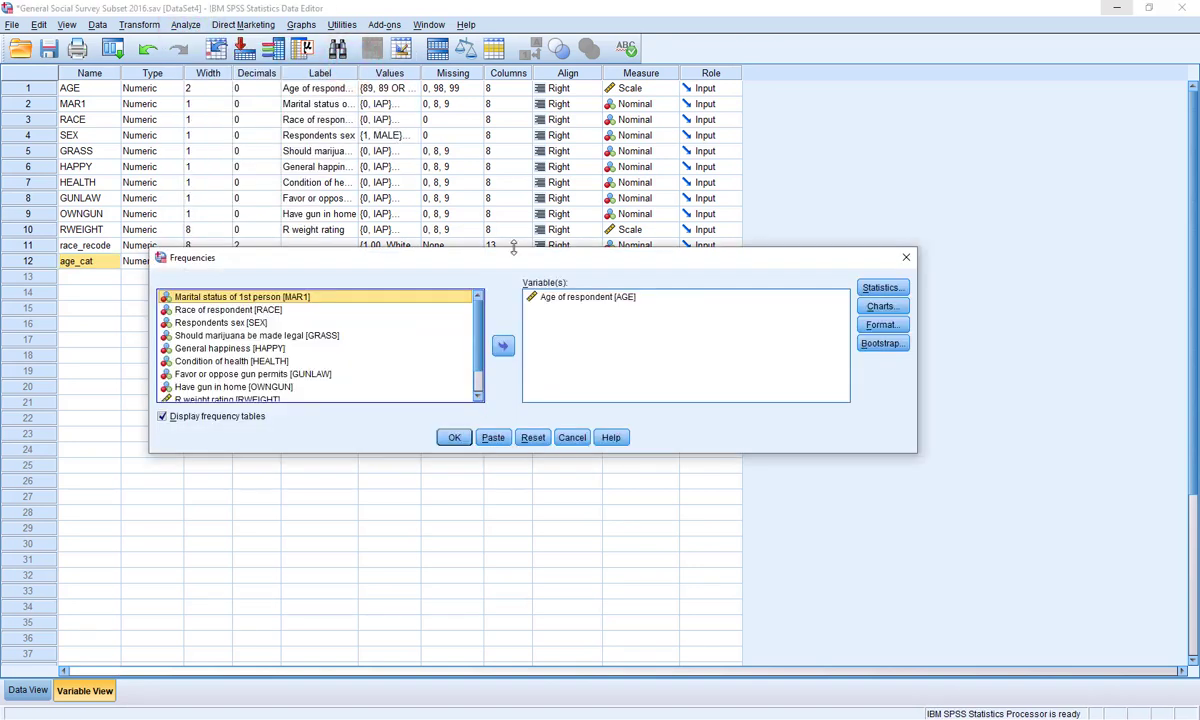
left_click_drag(481, 315, 477, 346)
scroll(477, 350, "down", 3)
left_click(190, 390)
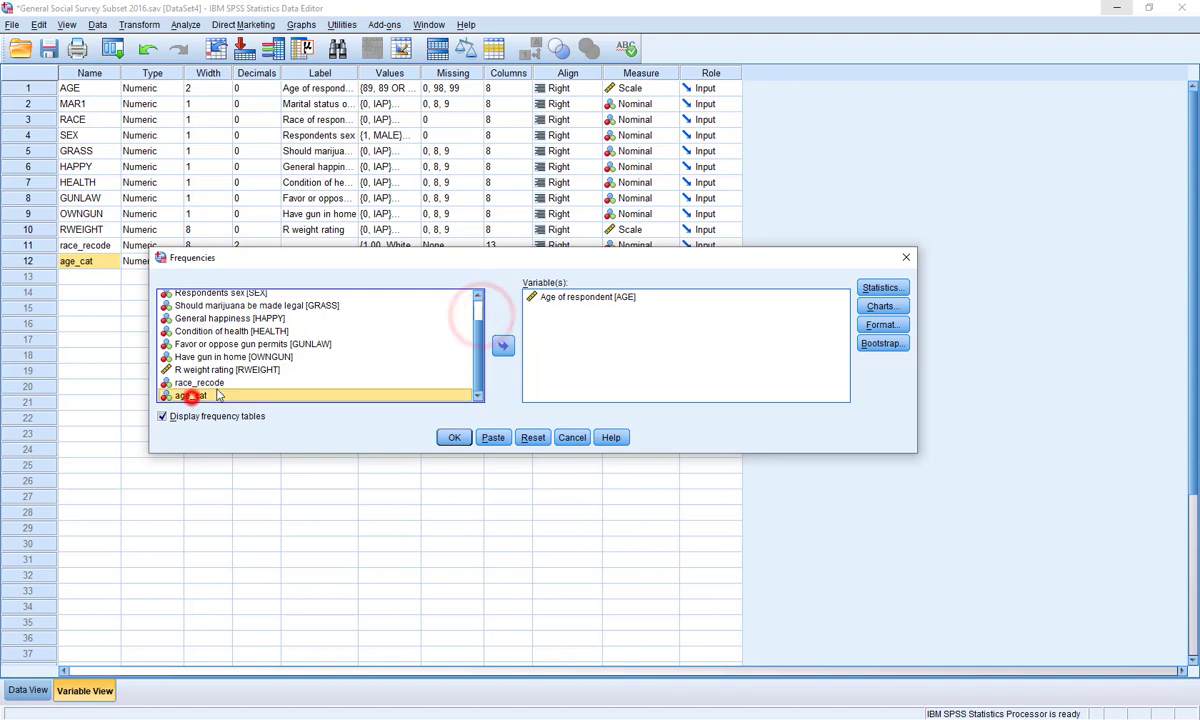
left_click(502, 346)
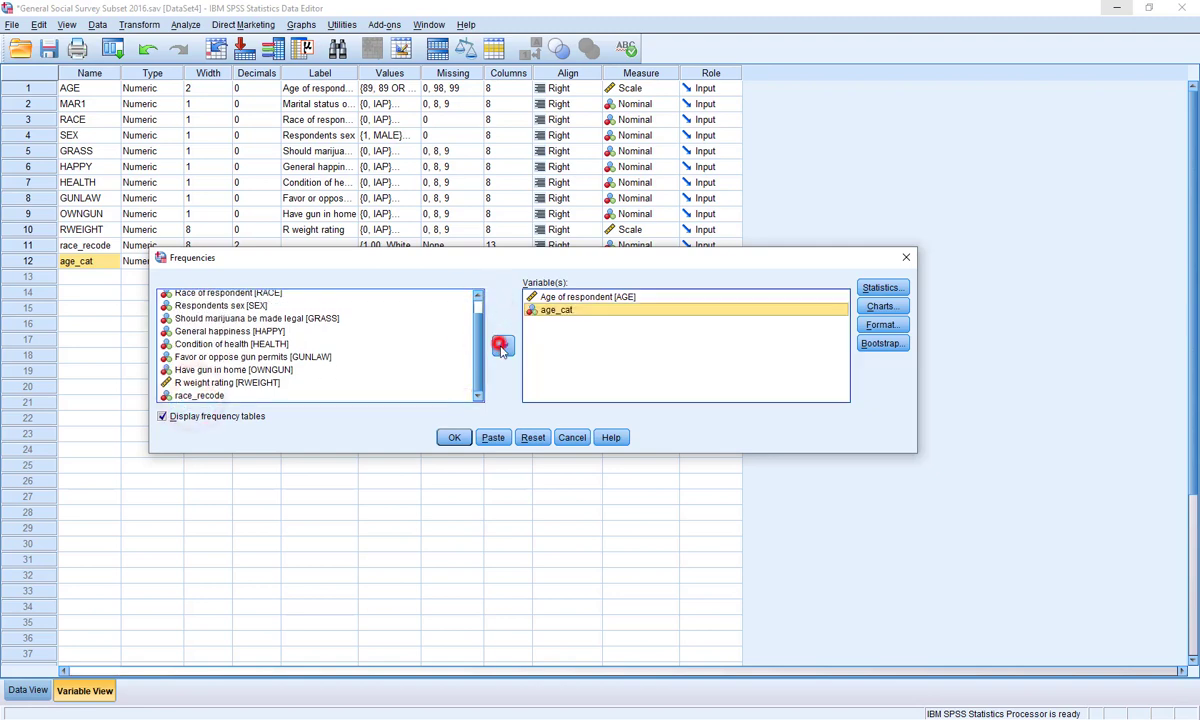
left_click(452, 437)
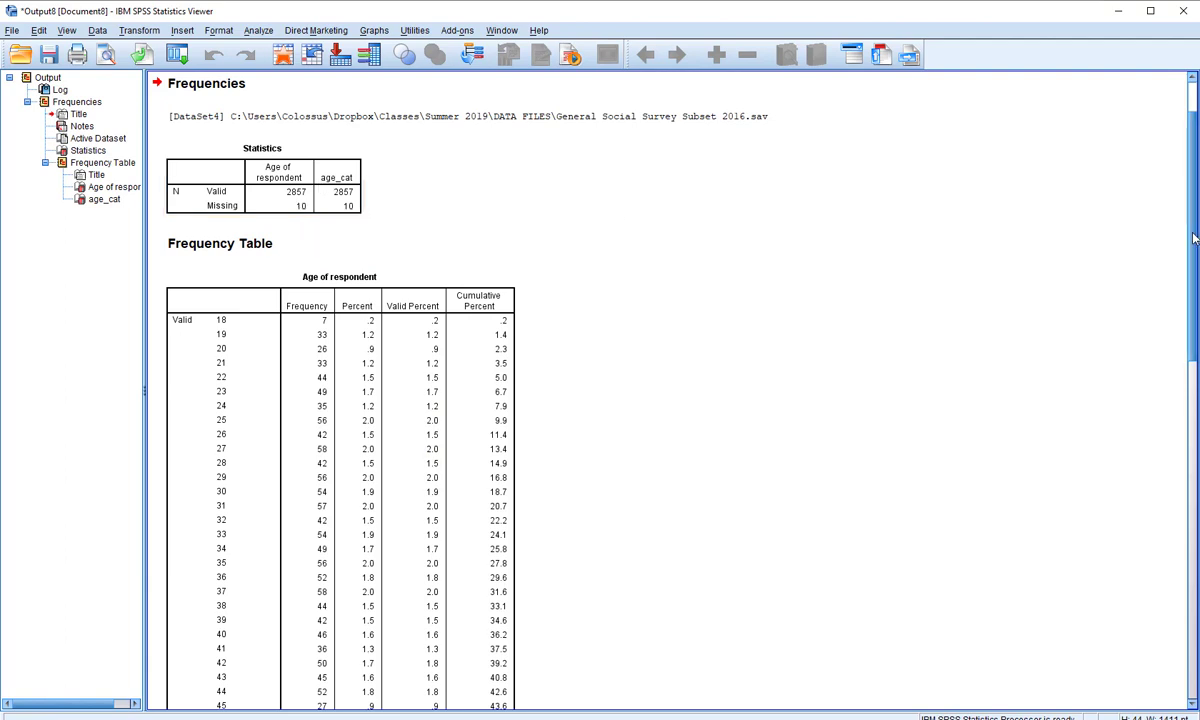
Step: Compare the valid and missing cases in the age_cat and AGE frequency tables, and close the output without saving it
mouse_move(1190, 232)
left_mouse_down()
mouse_move(1185, 582)
mouse_move(1171, 632)
left_mouse_up()
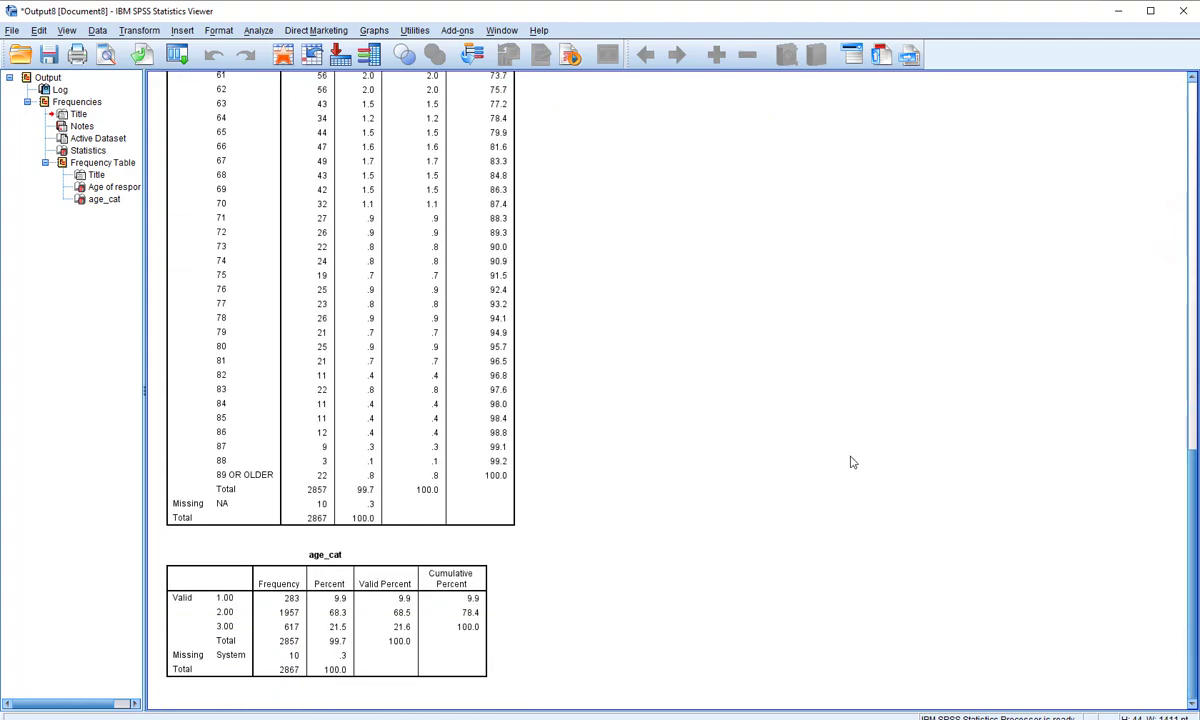
left_click(320, 577)
left_click(272, 512)
left_click(1190, 14)
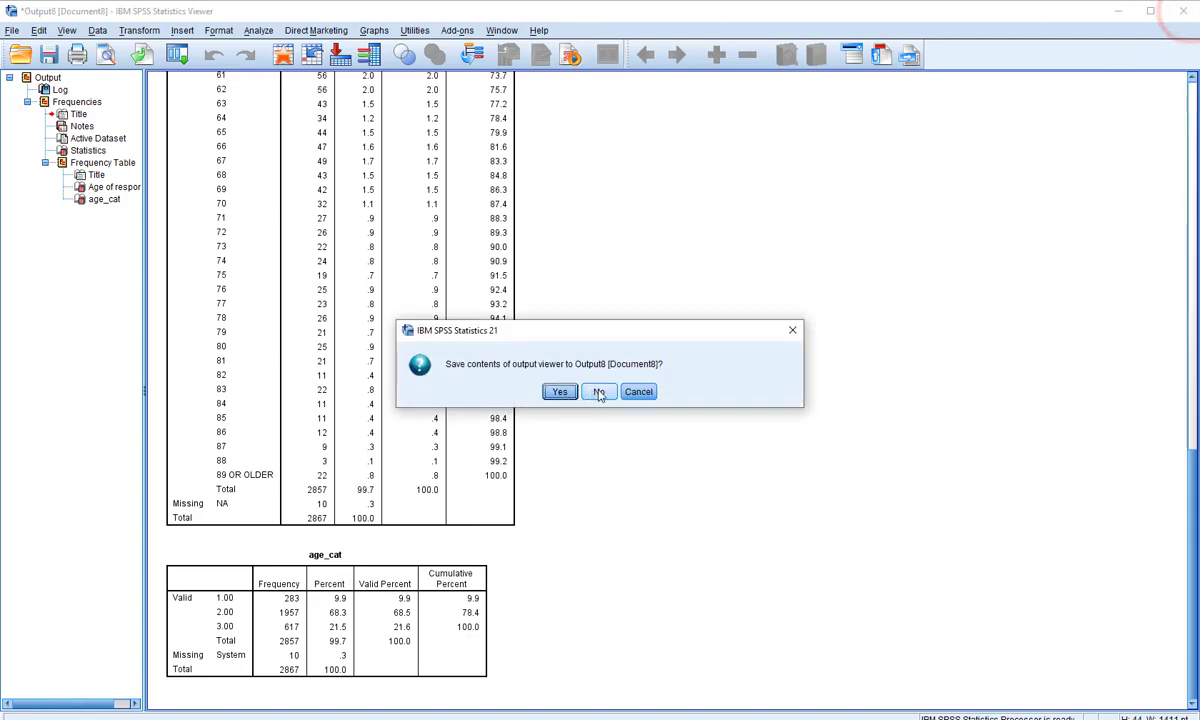
left_click(596, 386)
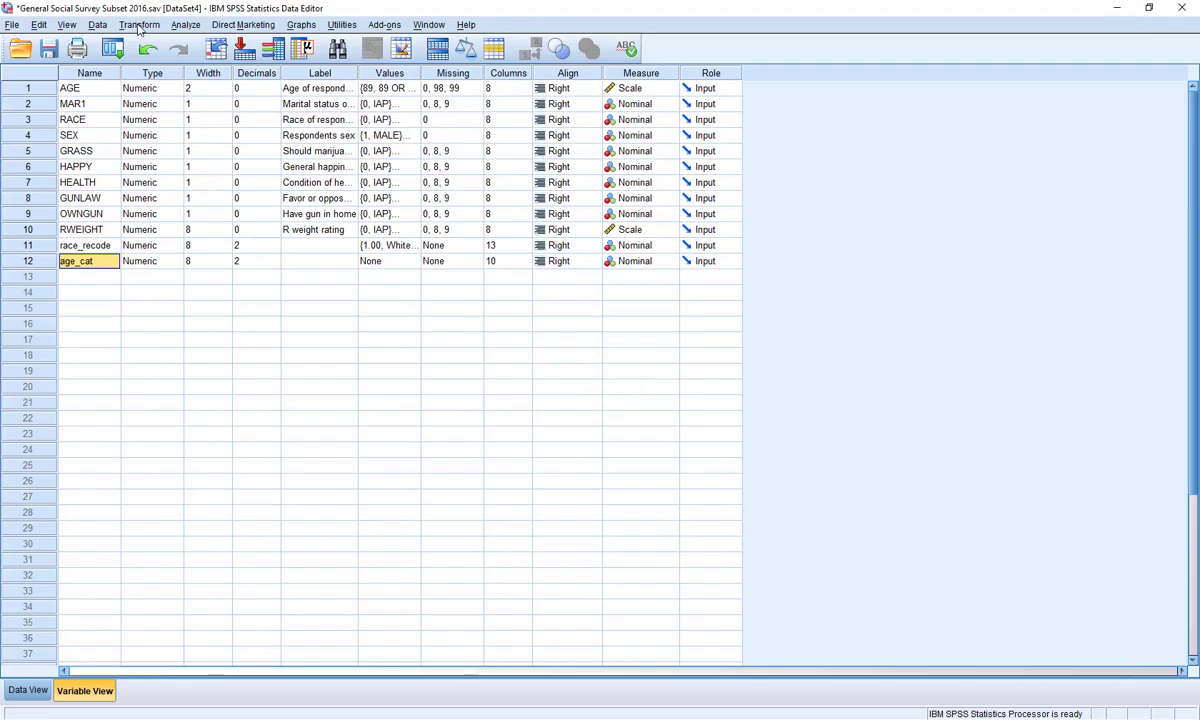
left_click(139, 25)
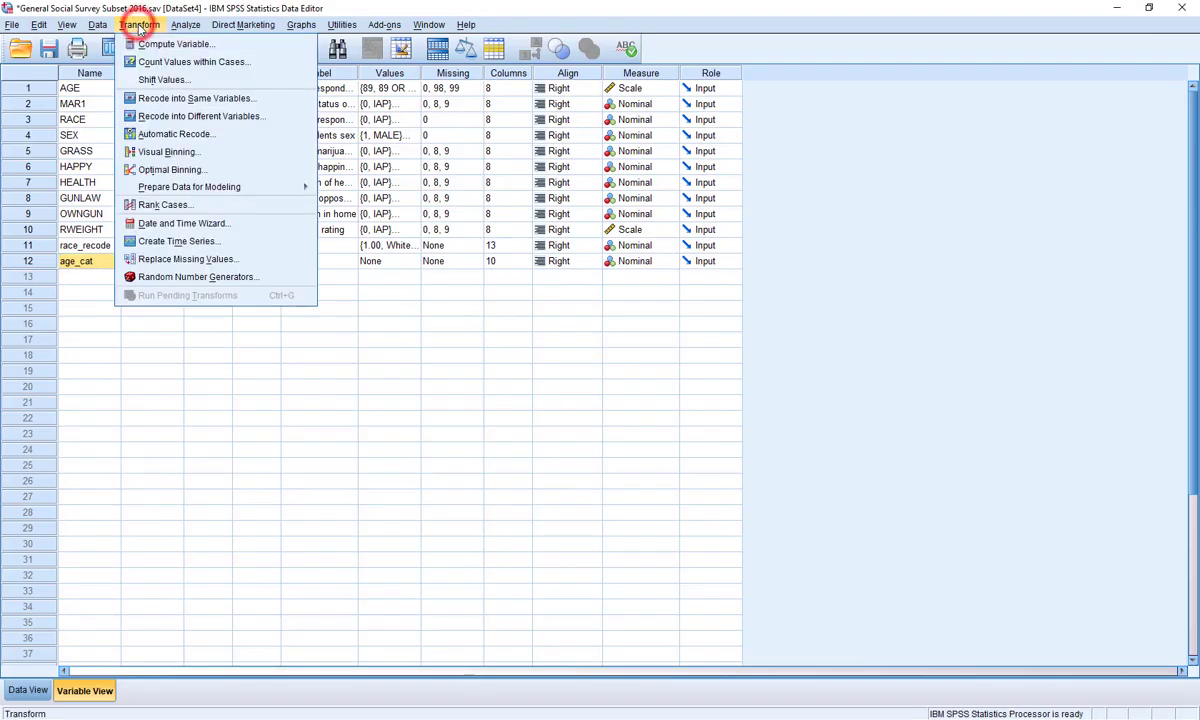
left_click(197, 98)
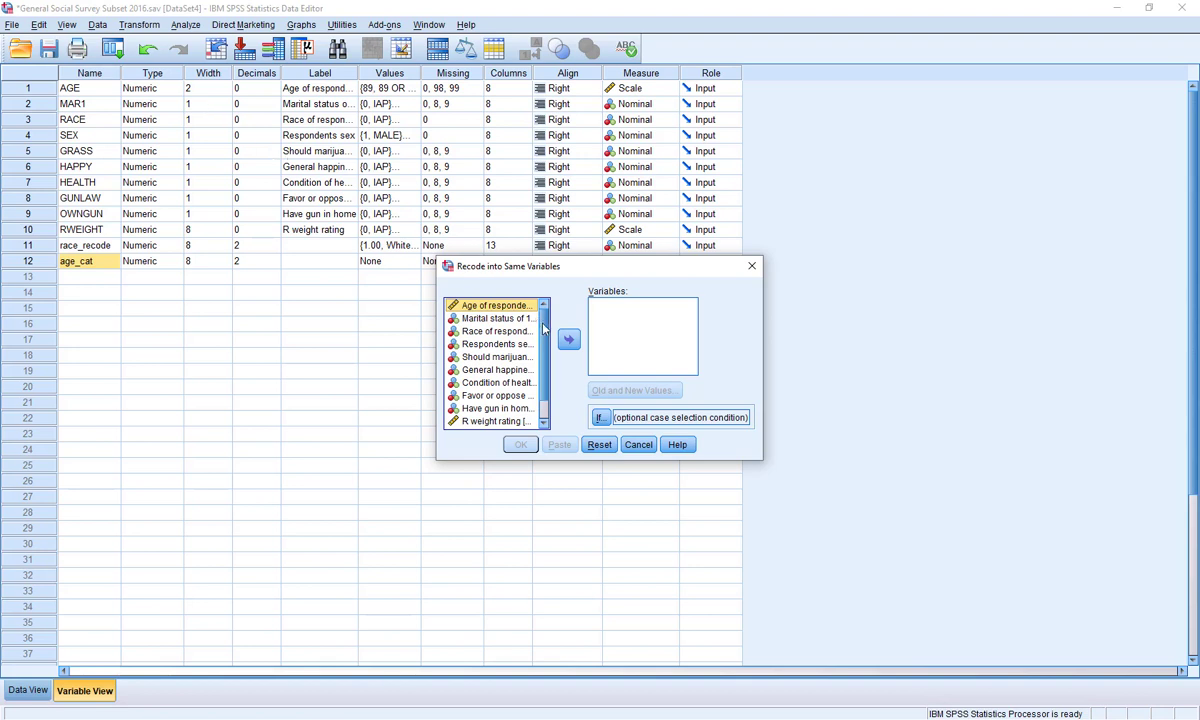
scroll(544, 328, "down", 2)
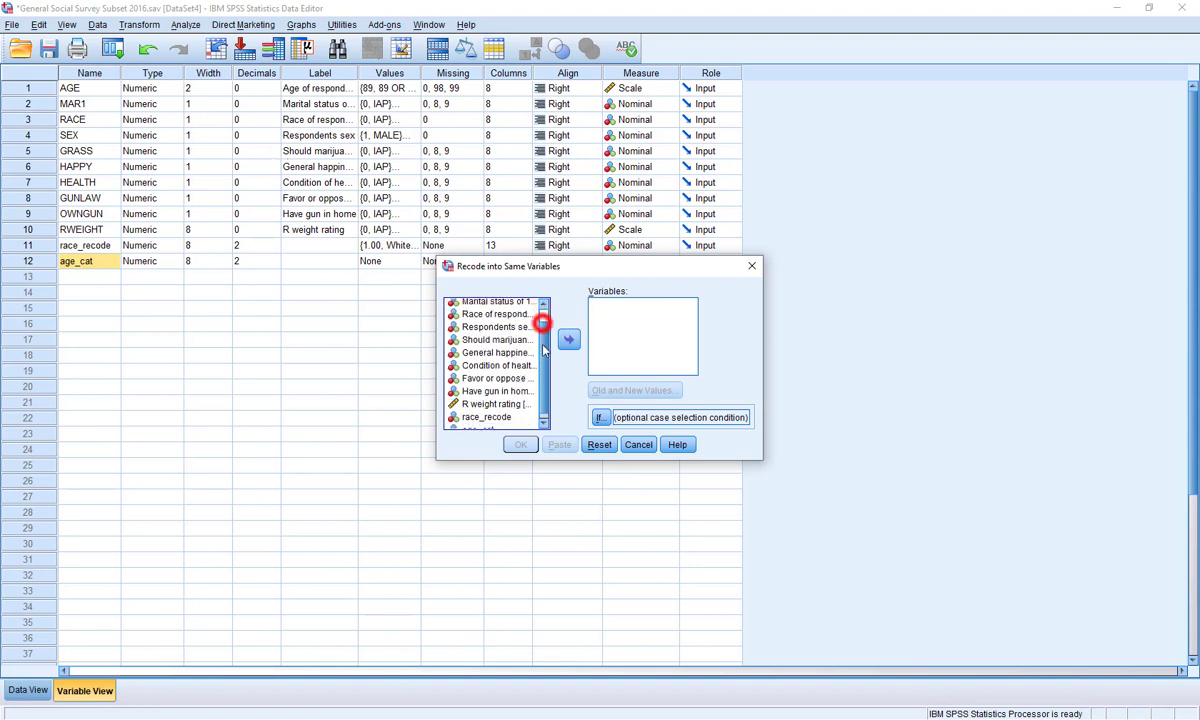
left_click(478, 423)
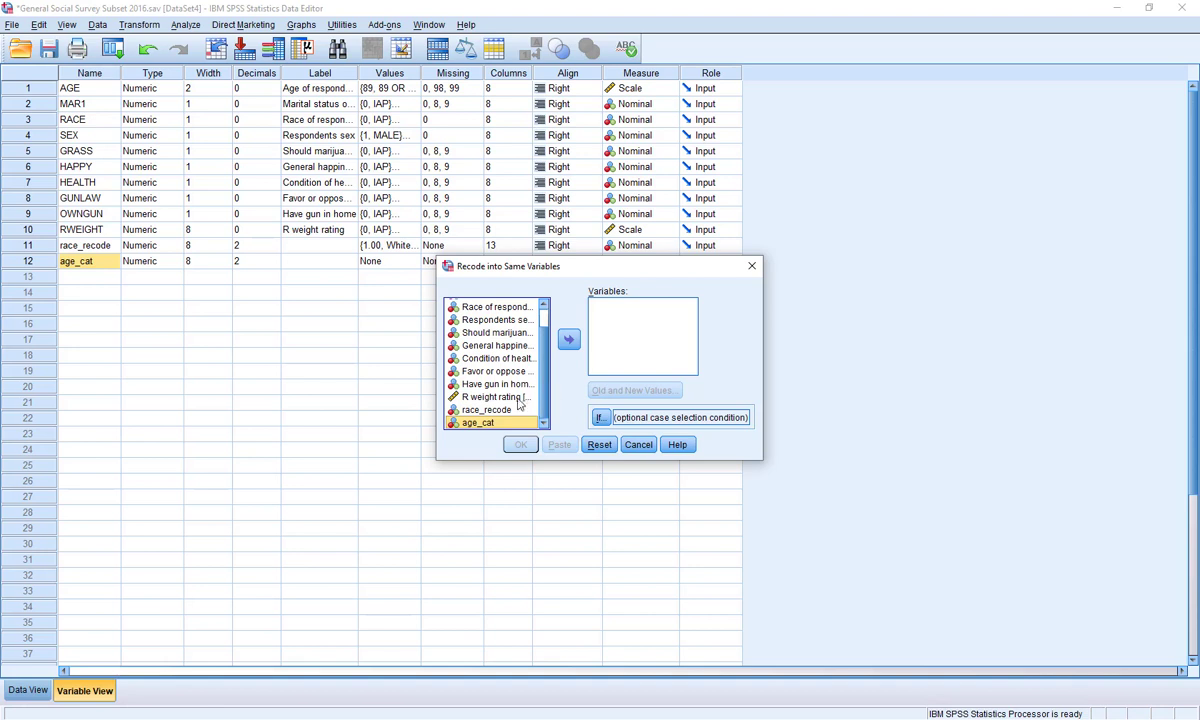
scroll(505, 312, "up", 1)
left_click(495, 306)
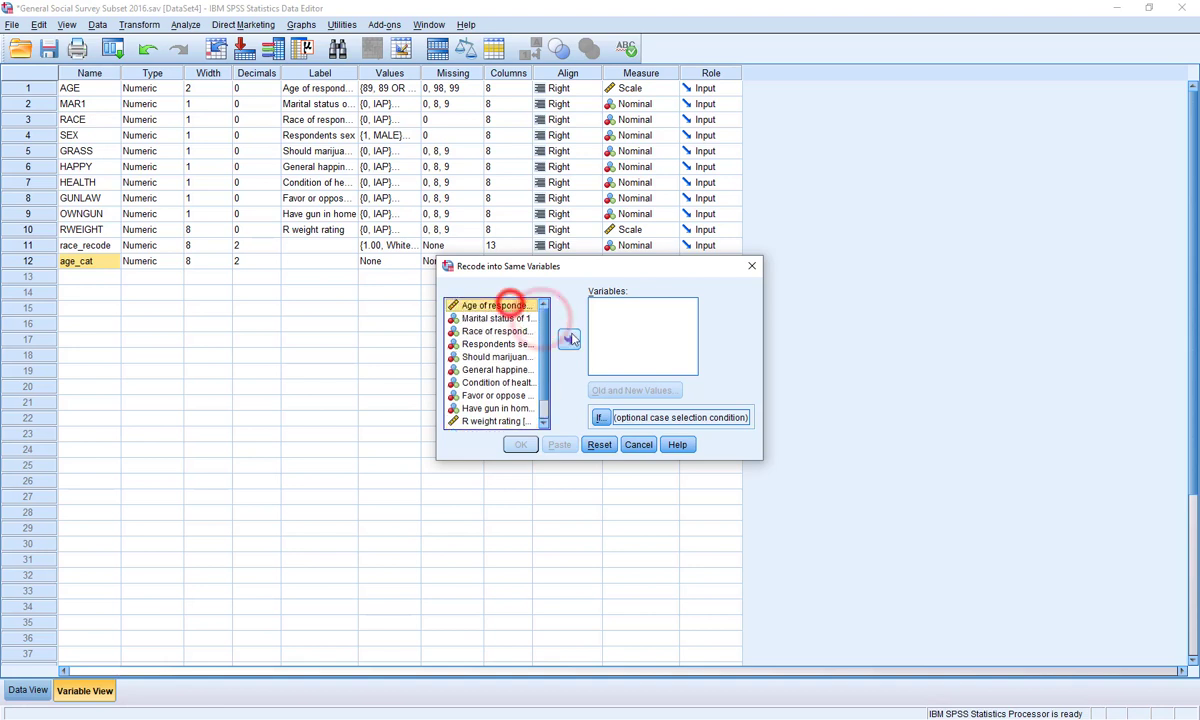
left_click(568, 339)
left_click(636, 391)
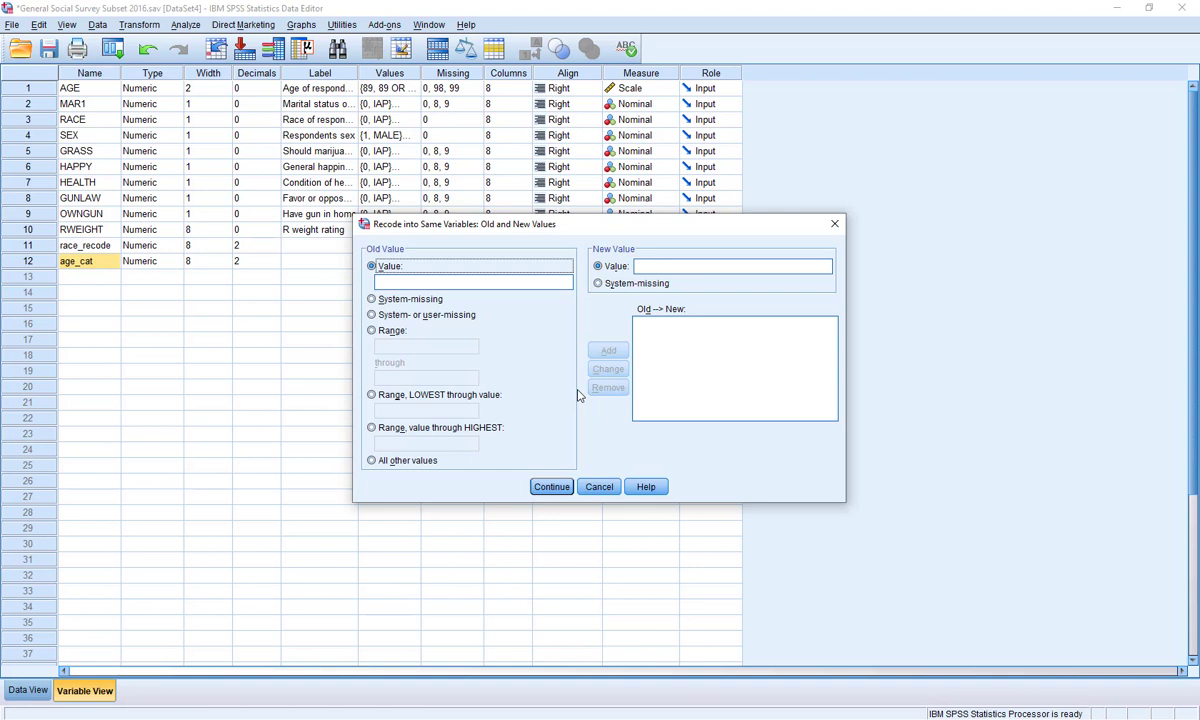
left_click(598, 485)
left_click(636, 447)
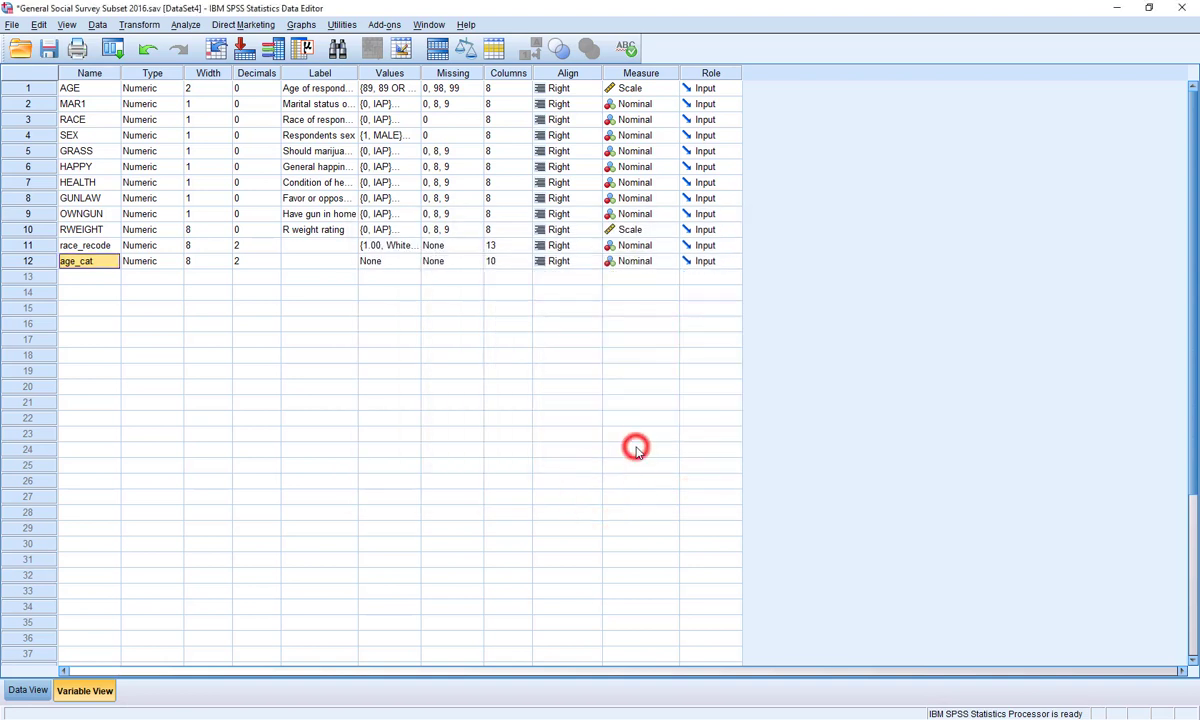